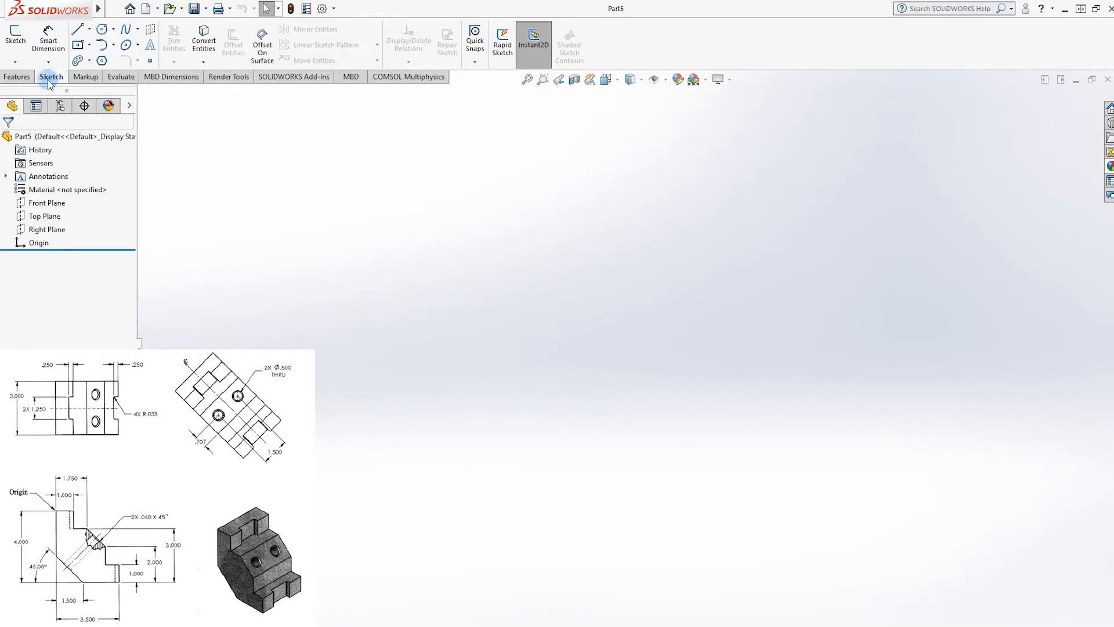
# Start a sketch on the Front Plane
pyautogui.click(15, 35)
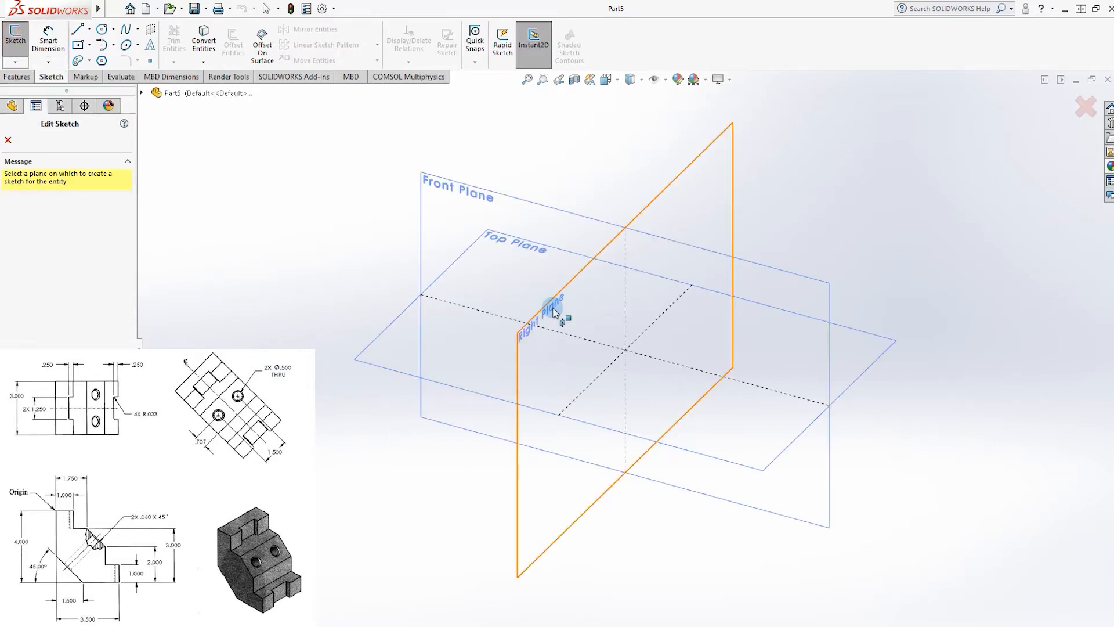
pyautogui.click(496, 210)
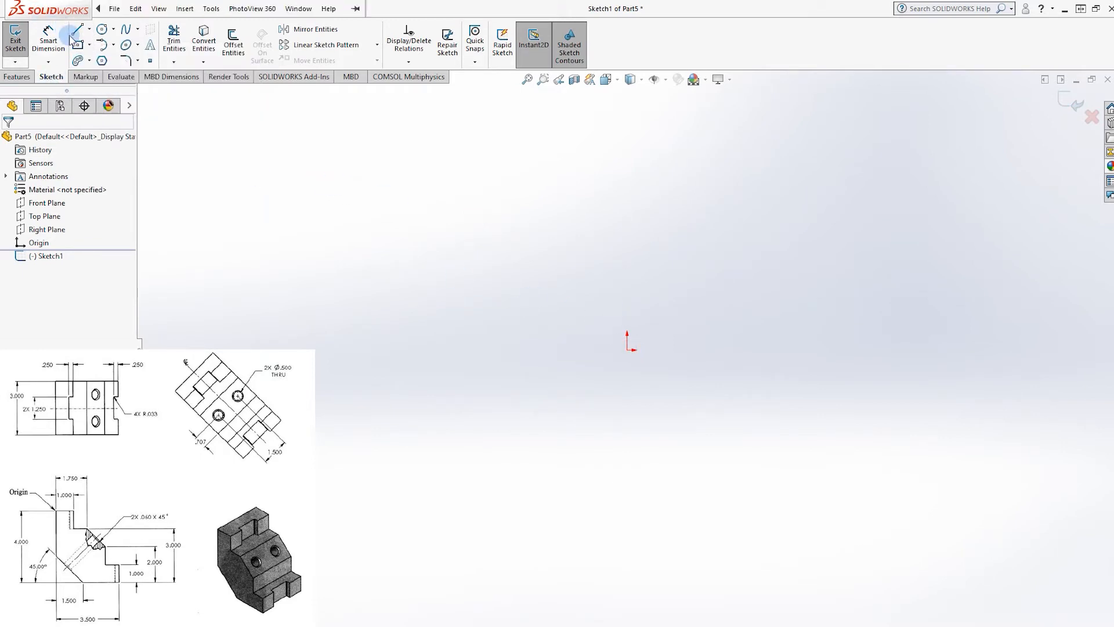
pyautogui.click(77, 45)
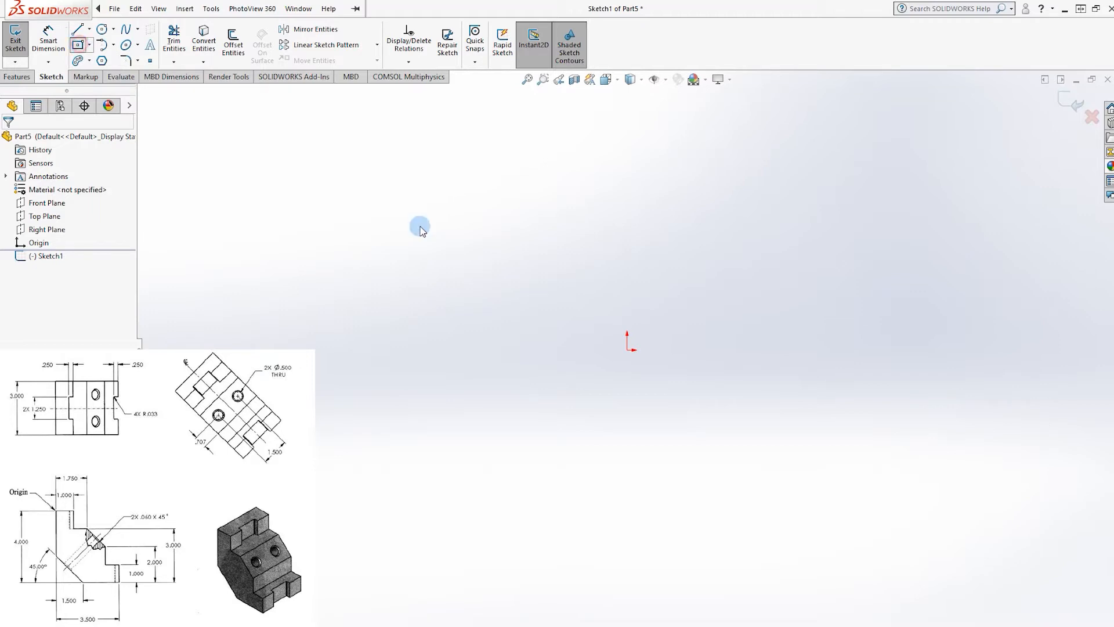
pyautogui.click(627, 349)
pyautogui.click(78, 46)
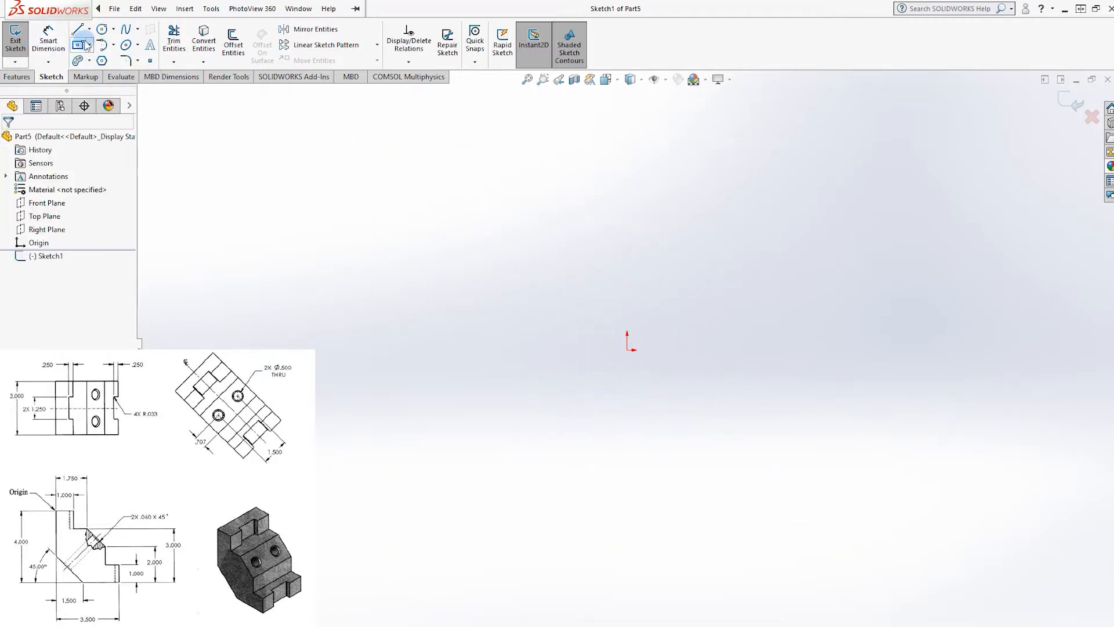
pyautogui.click(89, 45)
pyautogui.click(102, 72)
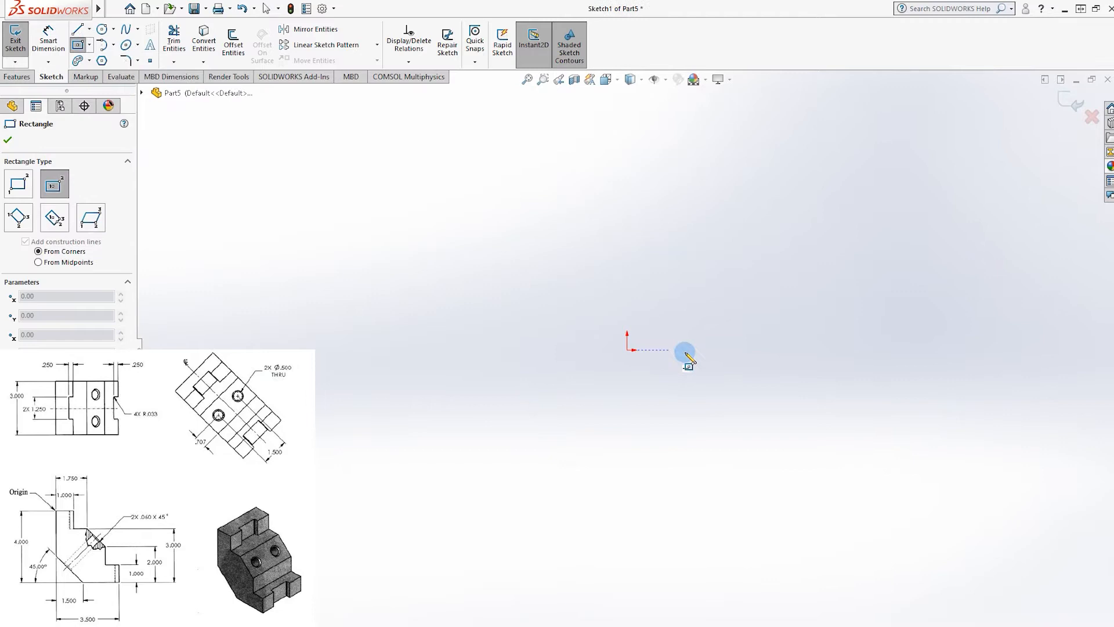
# Sketch a corner rectangle up and to the right with its lower-left corner on the origin
pyautogui.click(90, 45)
pyautogui.click(104, 56)
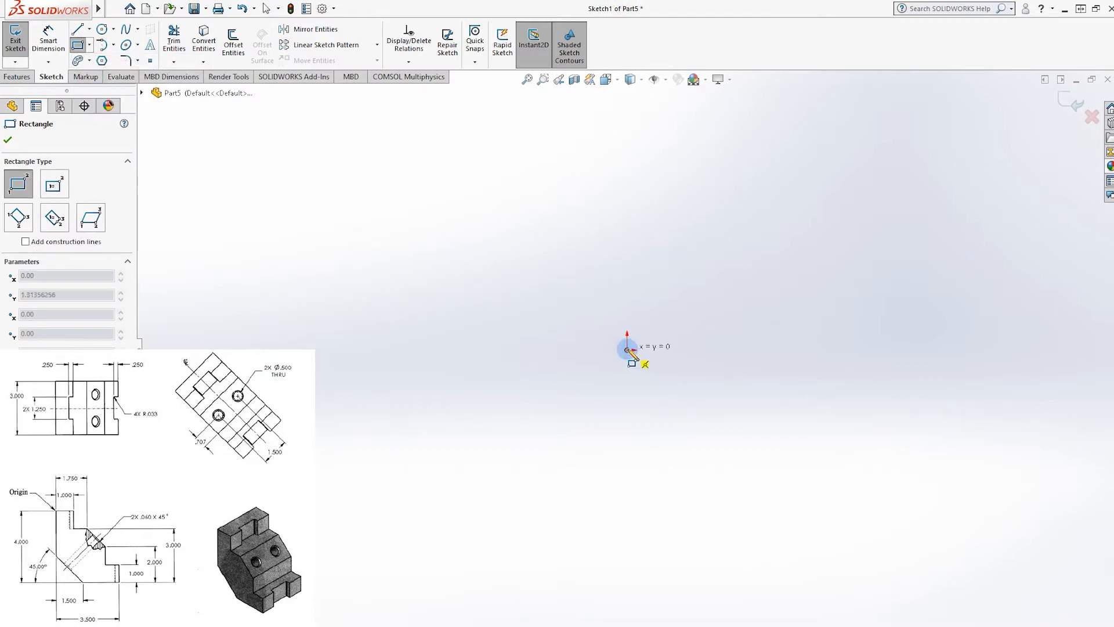
pyautogui.press('Escape')
pyautogui.click(78, 44)
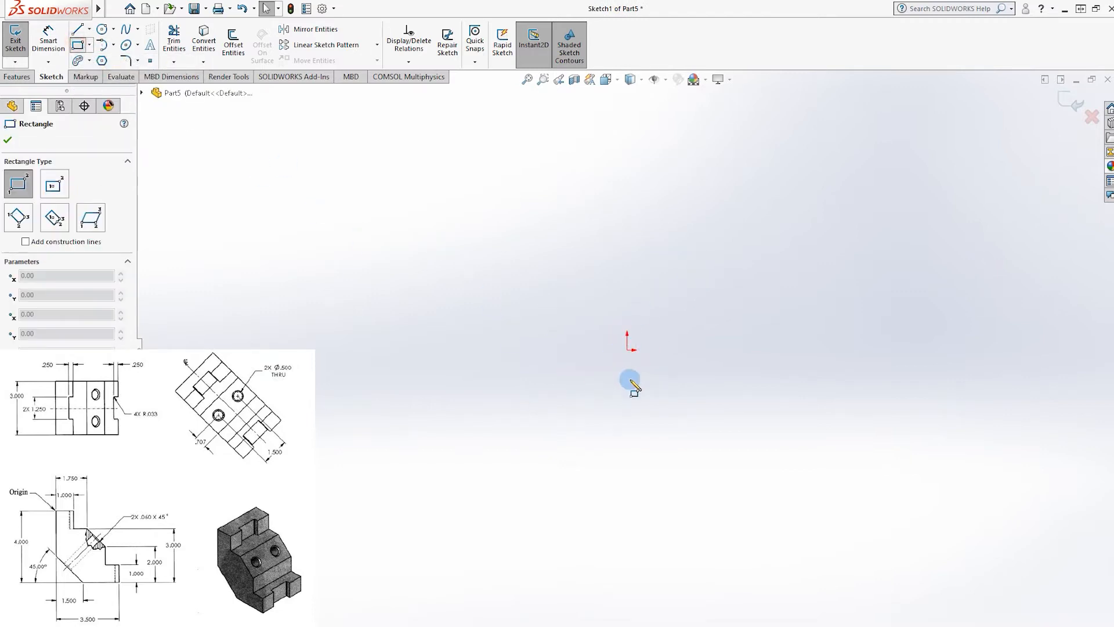
pyautogui.moveTo(627, 349); pyautogui.dragTo(791, 217)
pyautogui.press('Escape')
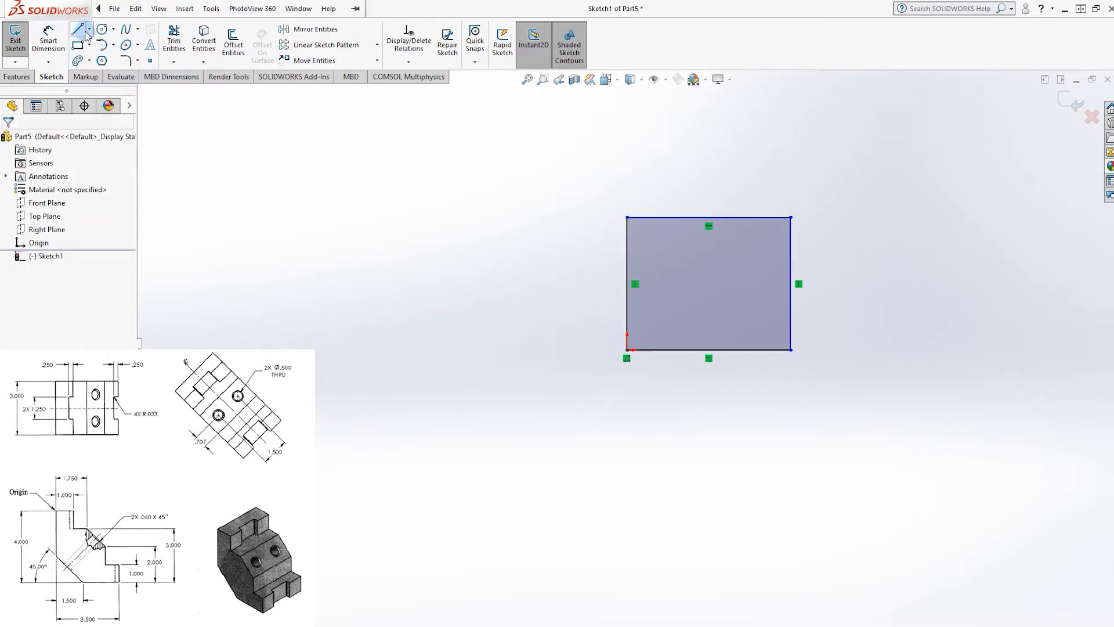
# Sketch a stepped line from the rectangle's top edge to its right edge: down about 11 mm, across, diagonally down, down and across
pyautogui.click(84, 33)
pyautogui.click(673, 218)
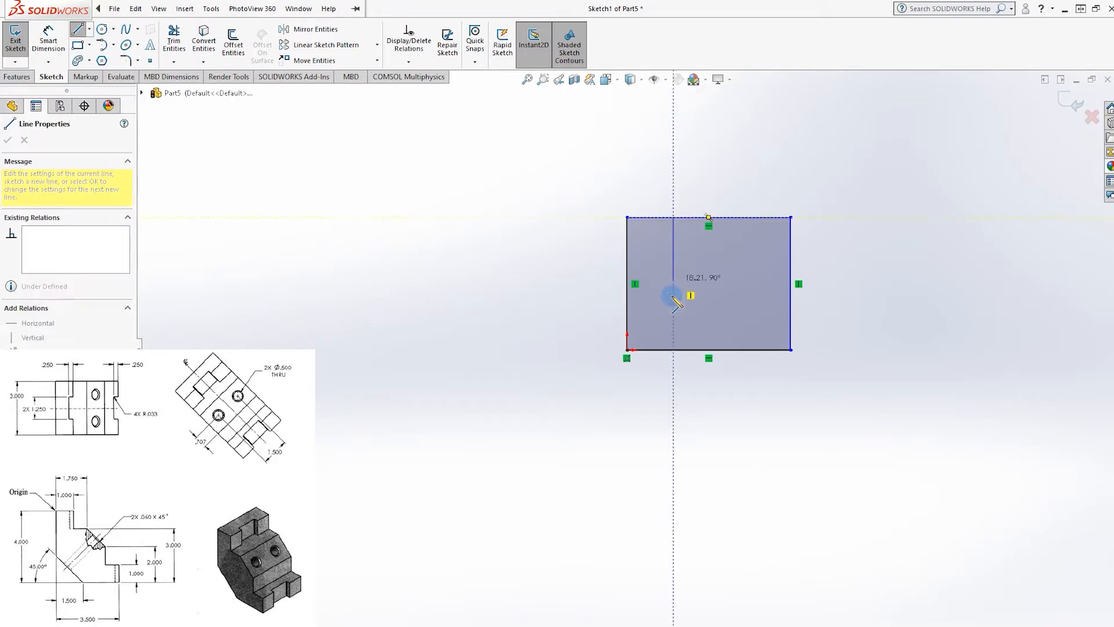
pyautogui.click(674, 256)
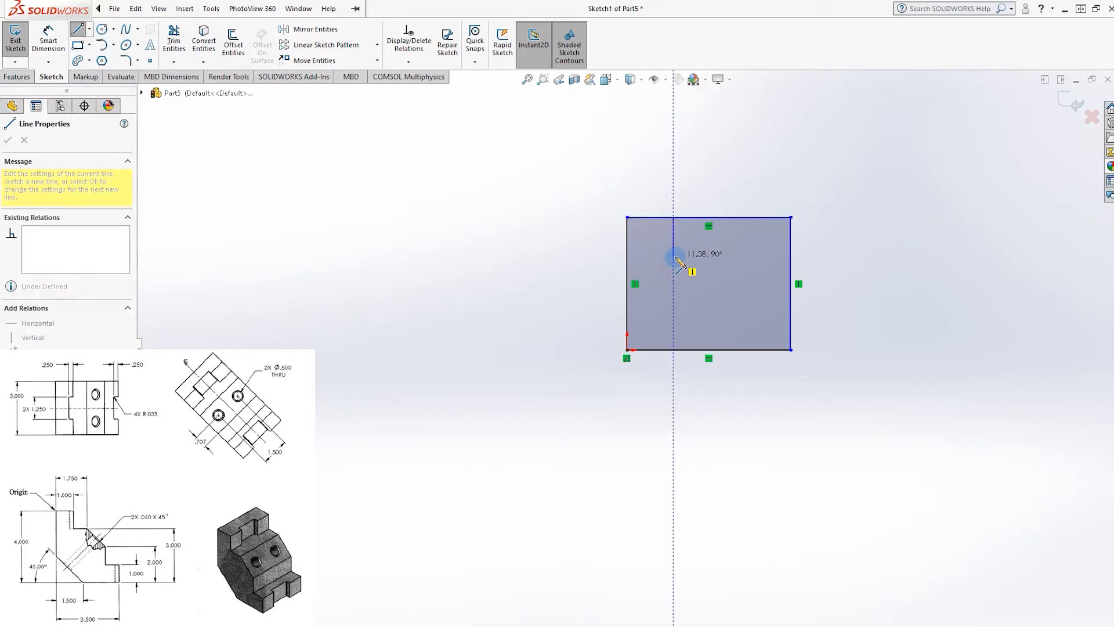
pyautogui.click(713, 255)
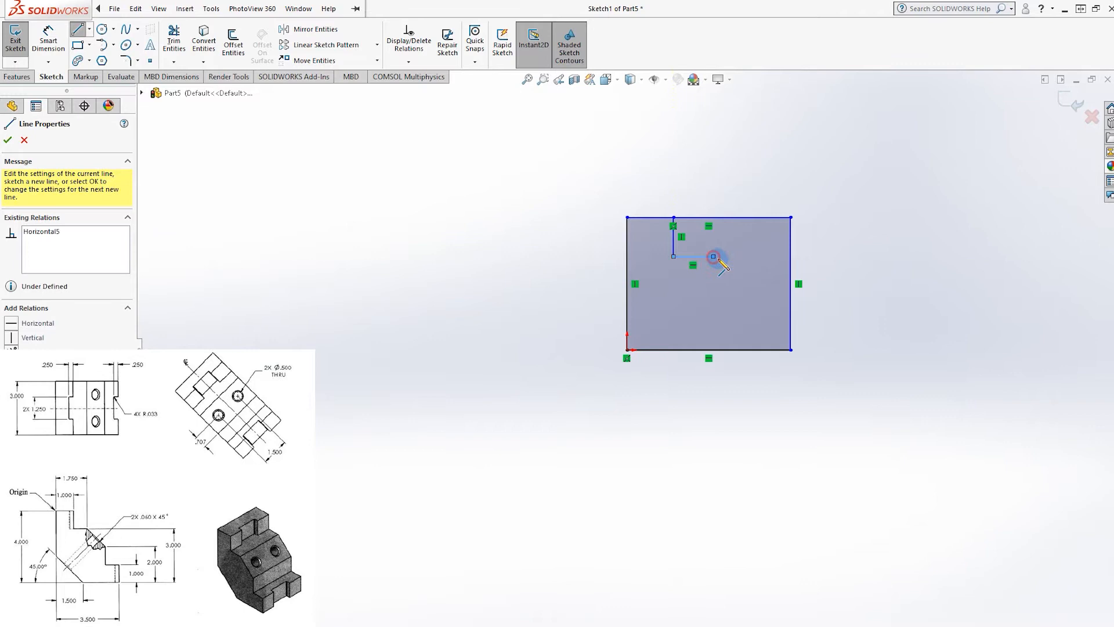
pyautogui.click(750, 293)
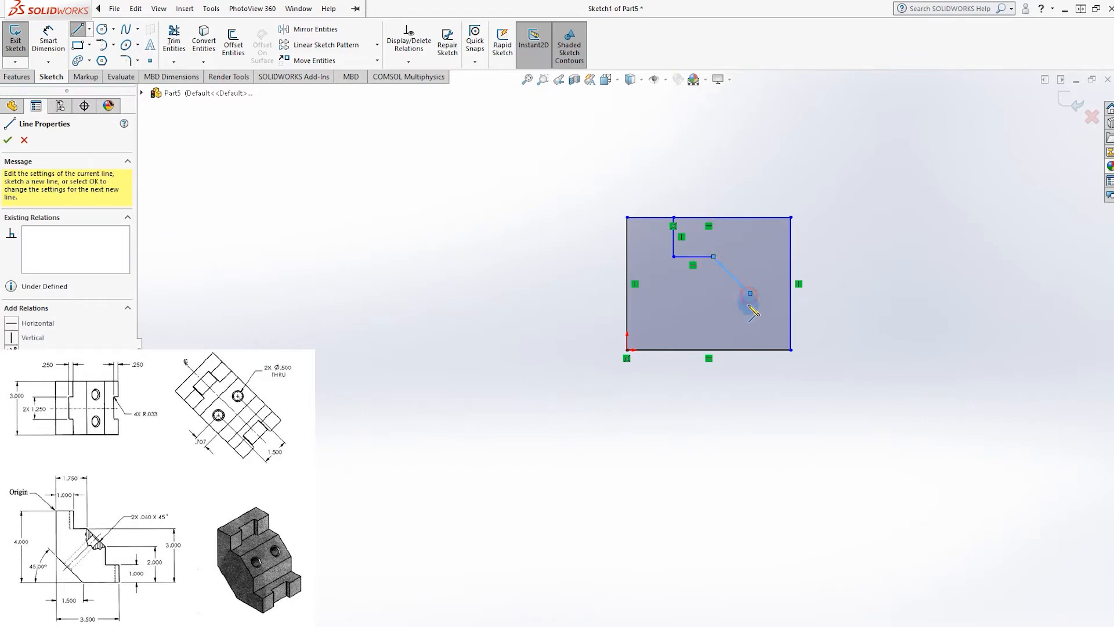
pyautogui.click(750, 319)
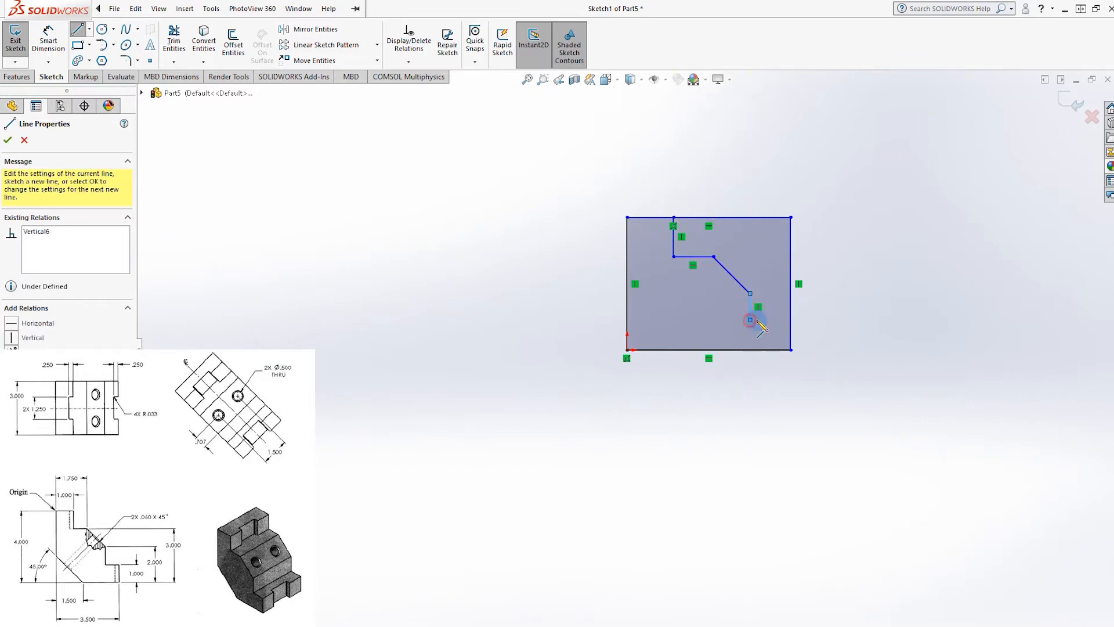
pyautogui.click(792, 319)
pyautogui.press('Escape')
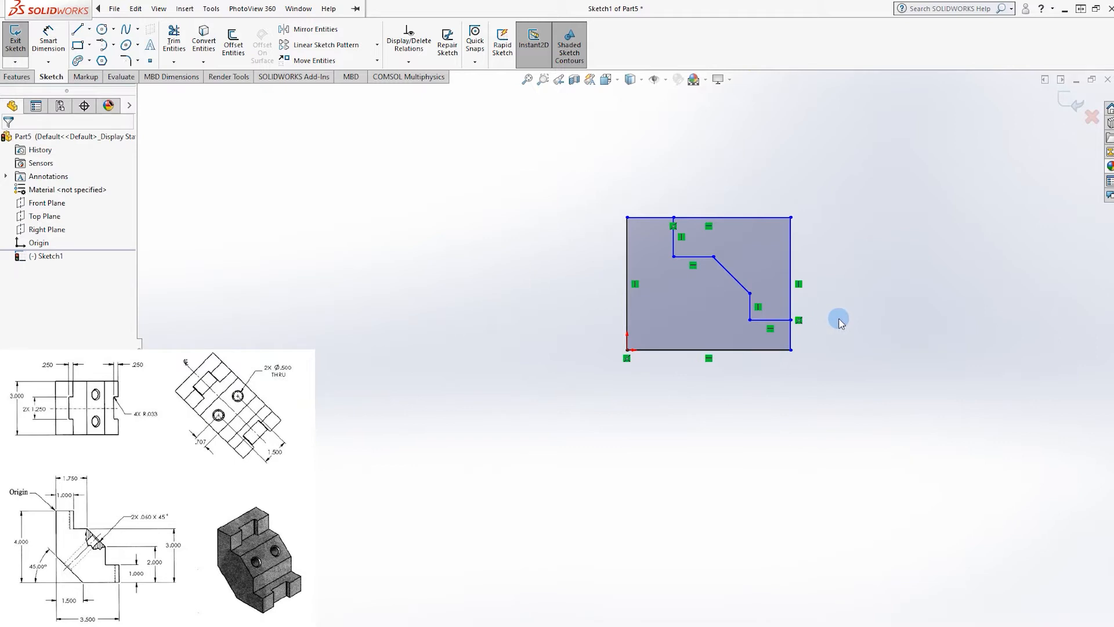
# Sketch a diagonal line across the rectangle's lower-left corner, meeting the bottom edge about 16 mm from the origin
pyautogui.click(76, 29)
pyautogui.click(627, 300)
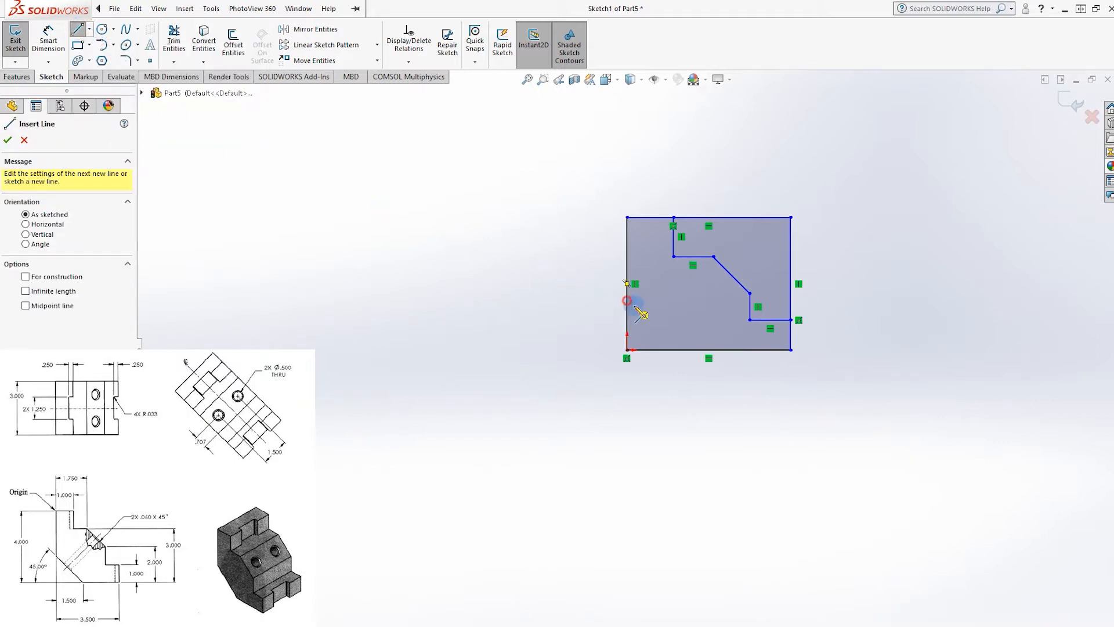
pyautogui.click(683, 351)
pyautogui.press('Escape')
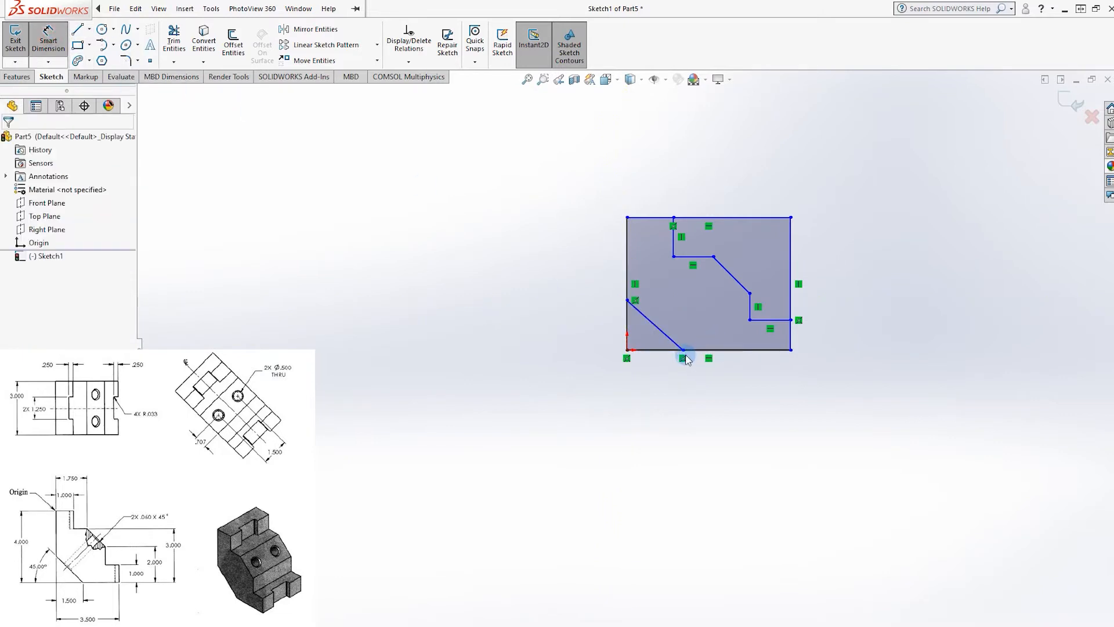
# Dimension the horizontal distance between the origin and the lower end of the corner diagonal
pyautogui.click(683, 351)
pyautogui.click(627, 350)
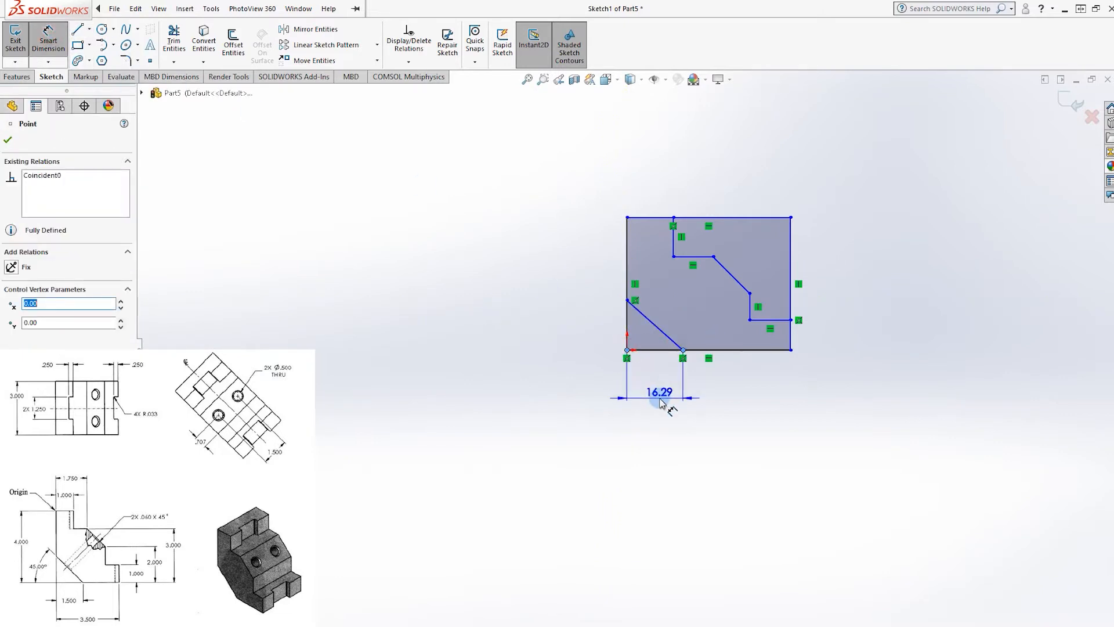
pyautogui.click(660, 402)
pyautogui.press('Return')
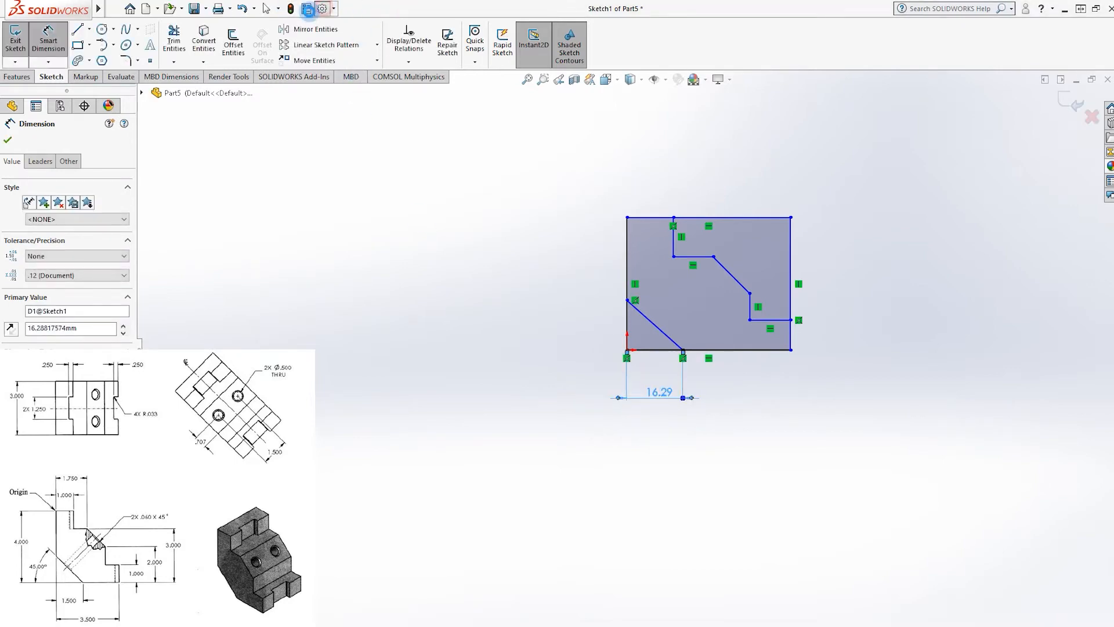
# Set the document's unit system to IPS (inch, pound, second)
pyautogui.click(321, 8)
pyautogui.click(395, 123)
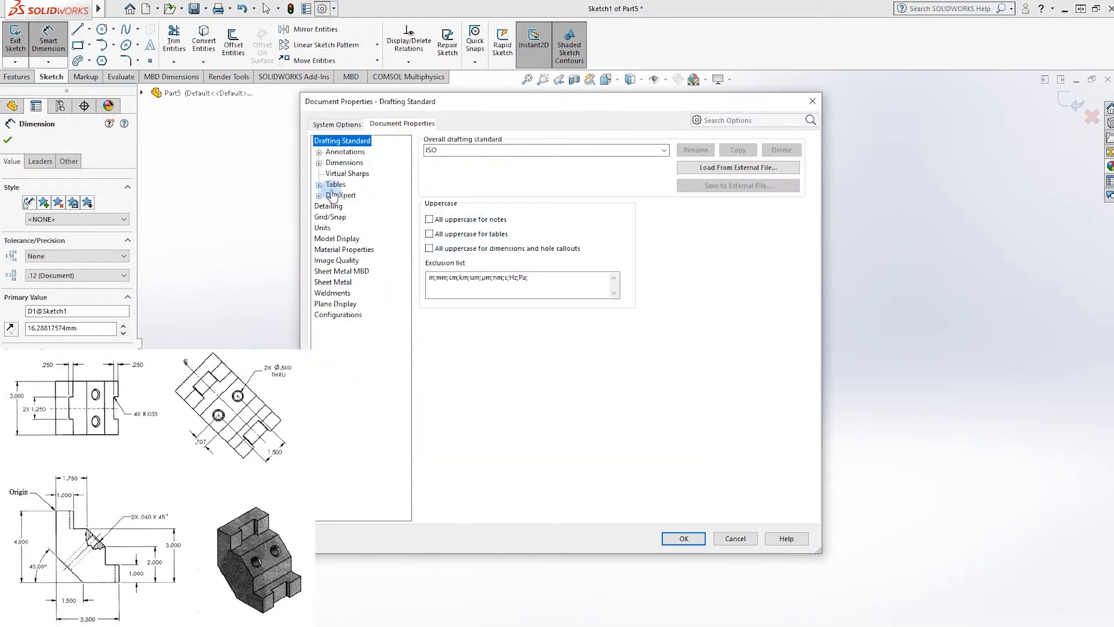
pyautogui.click(322, 228)
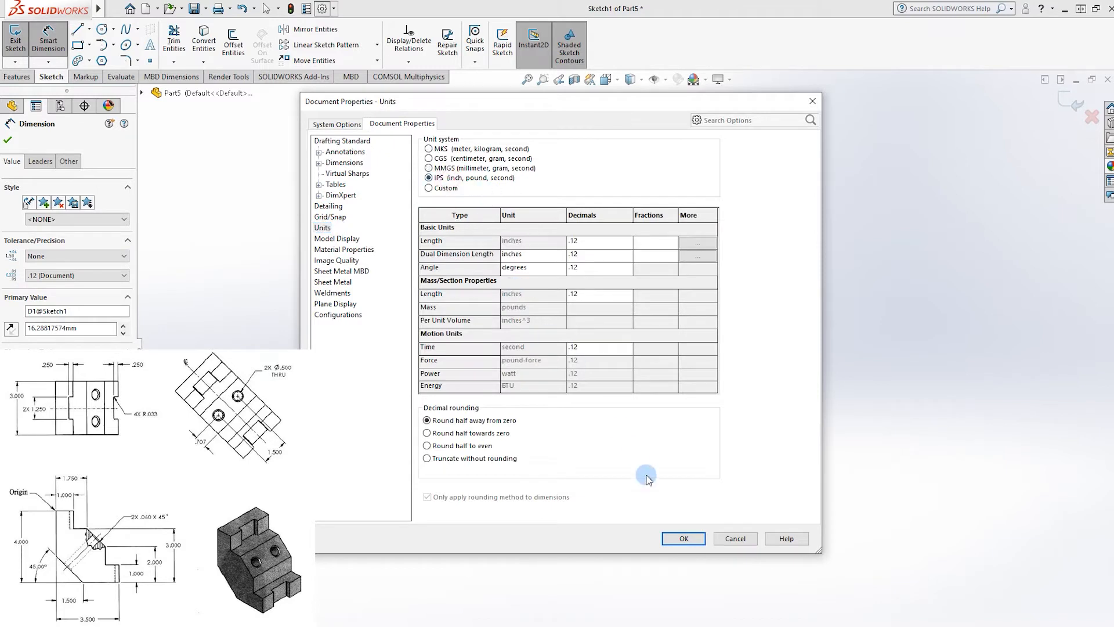
pyautogui.click(676, 535)
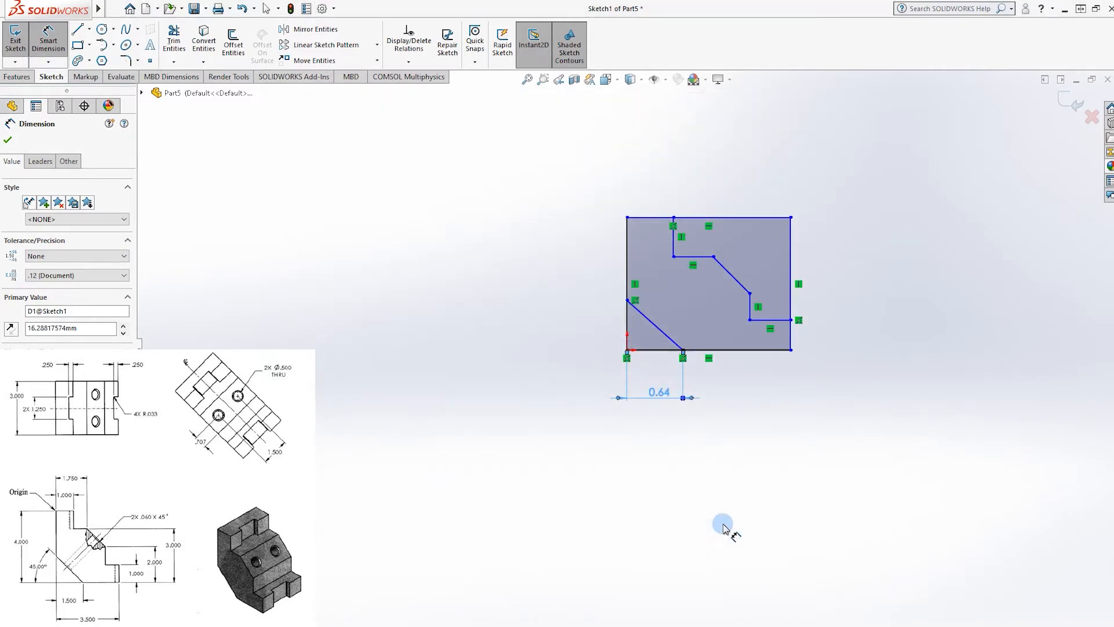
# Set the distance from the origin to the corner diagonal's lower end to 1.5 in
pyautogui.doubleClick(653, 393)
pyautogui.write('1.5')
pyautogui.press('Return')
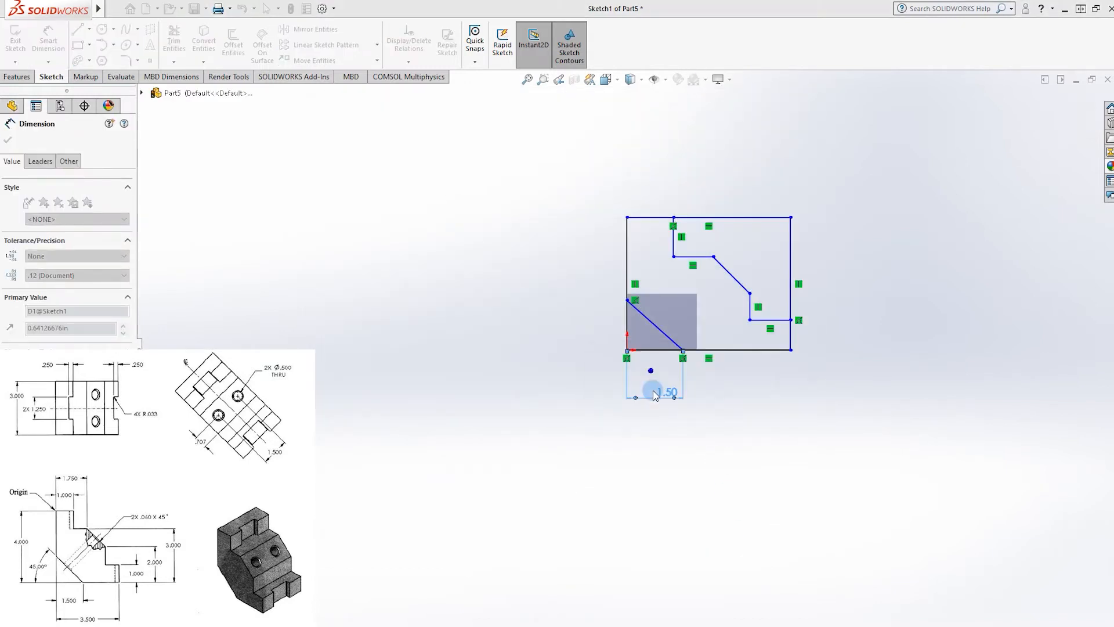
pyautogui.click(720, 392)
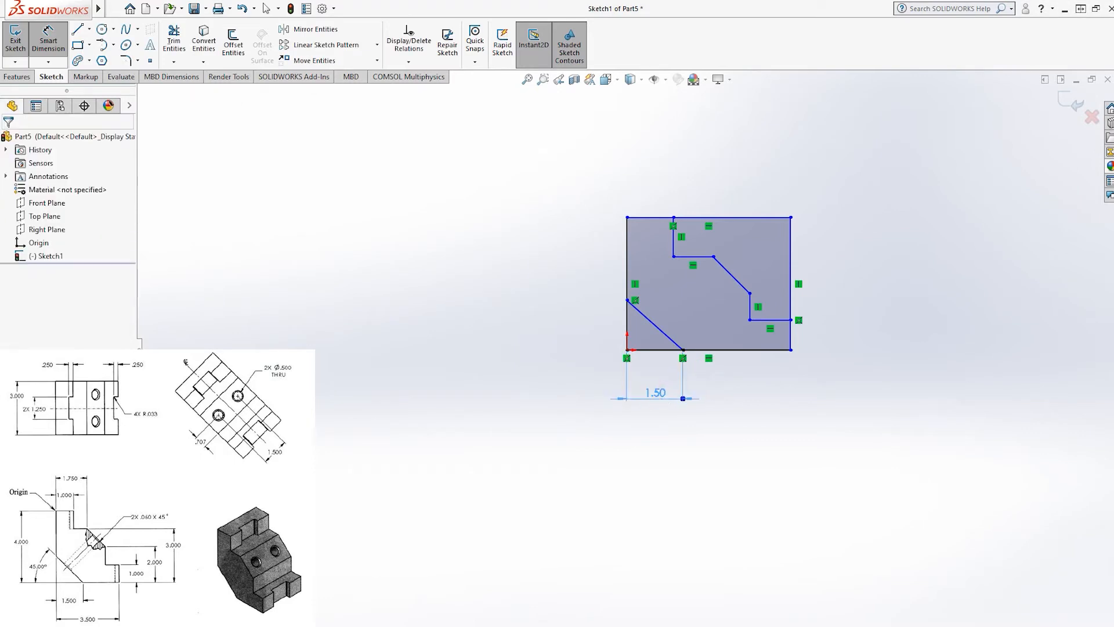
pyautogui.click(702, 398)
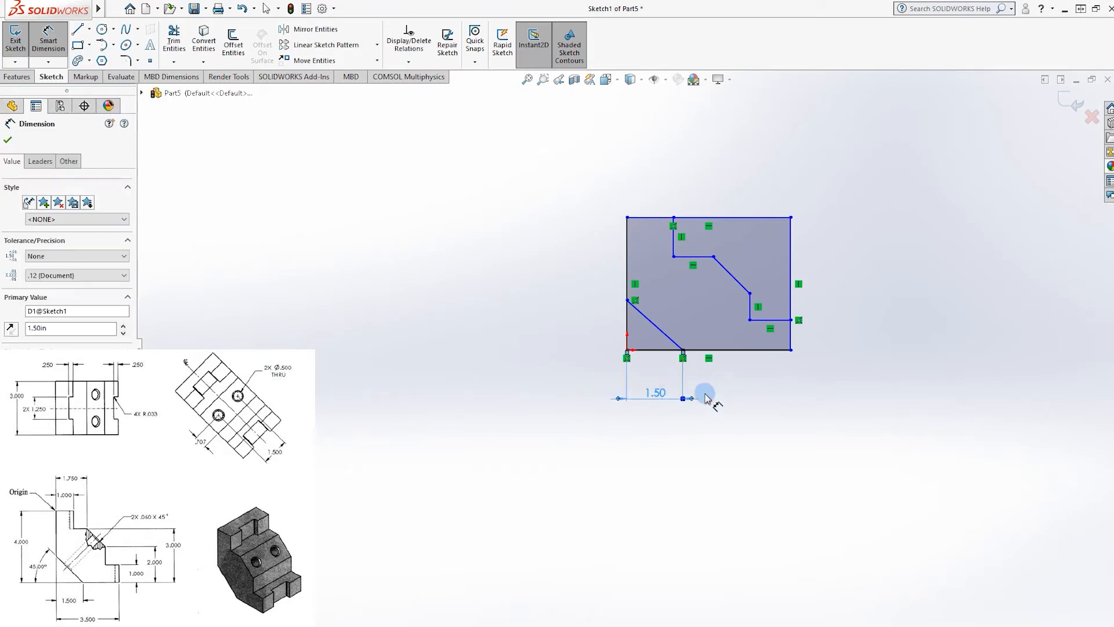
# Dimension the angle between the corner diagonal and the rectangle's bottom edge as 45 degrees
pyautogui.click(644, 318)
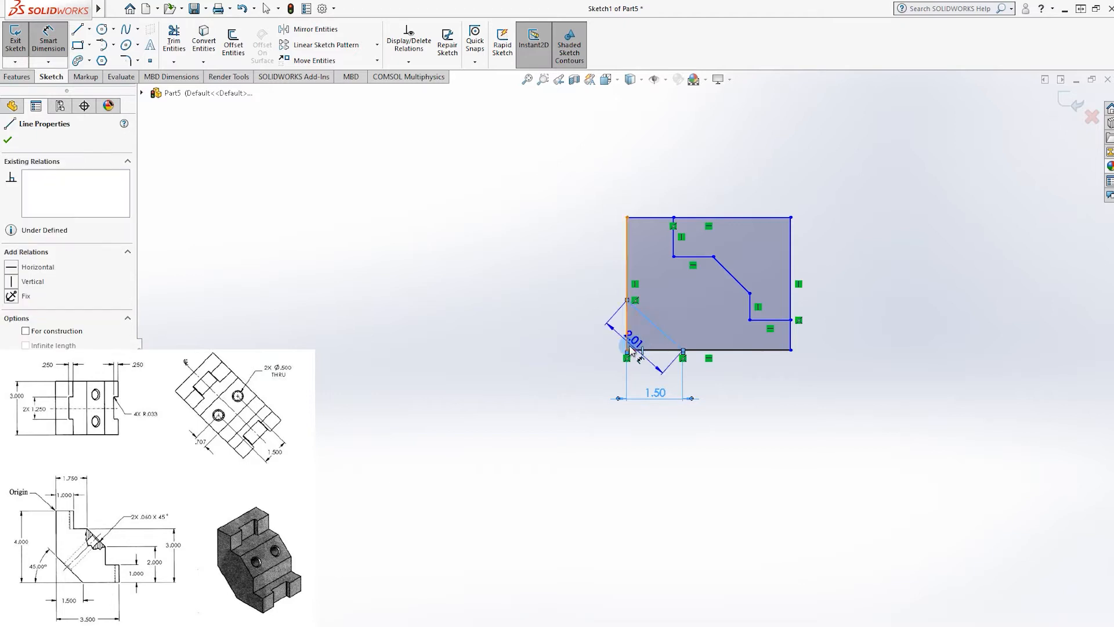
pyautogui.click(641, 350)
pyautogui.click(546, 306)
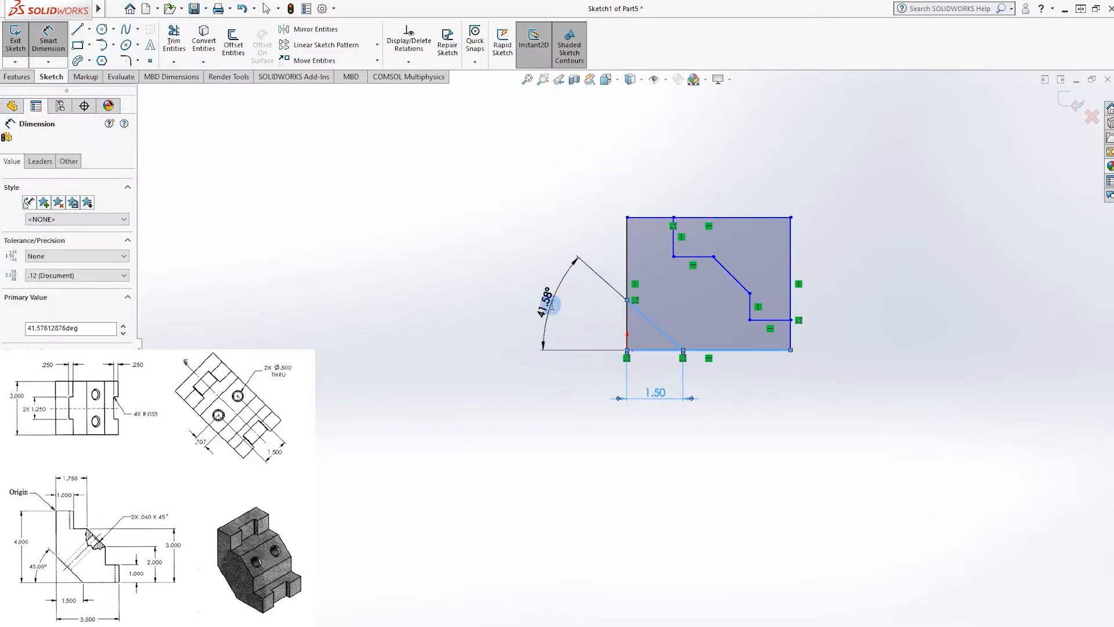
pyautogui.write('45')
pyautogui.press('Return')
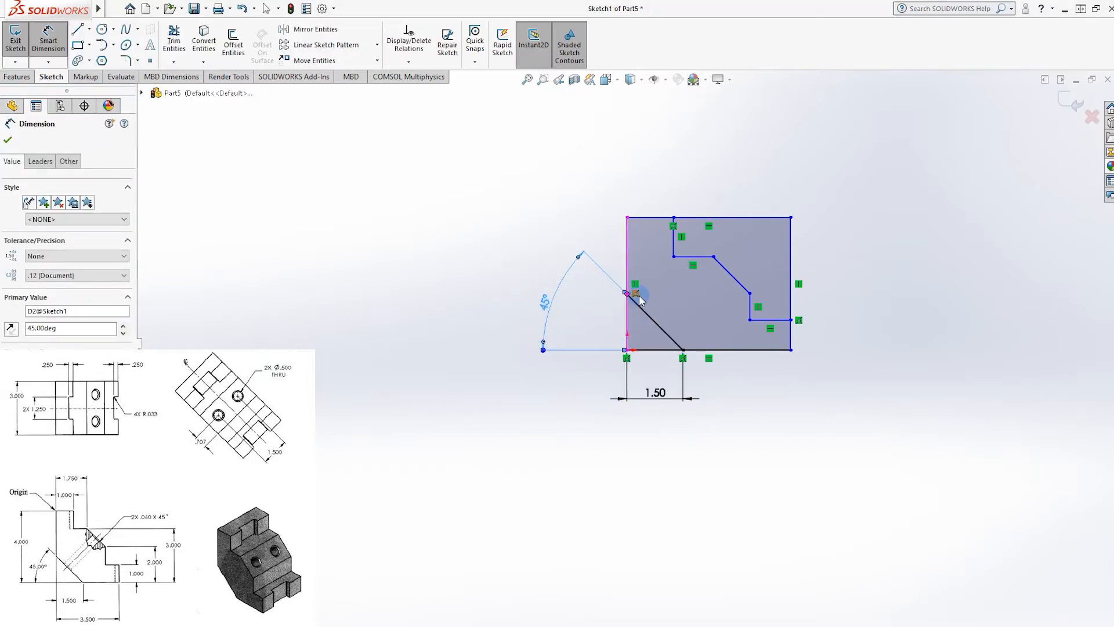
# Dimension the height of the lowest horizontal step above the rectangle's bottom edge as 1 in
pyautogui.click(774, 320)
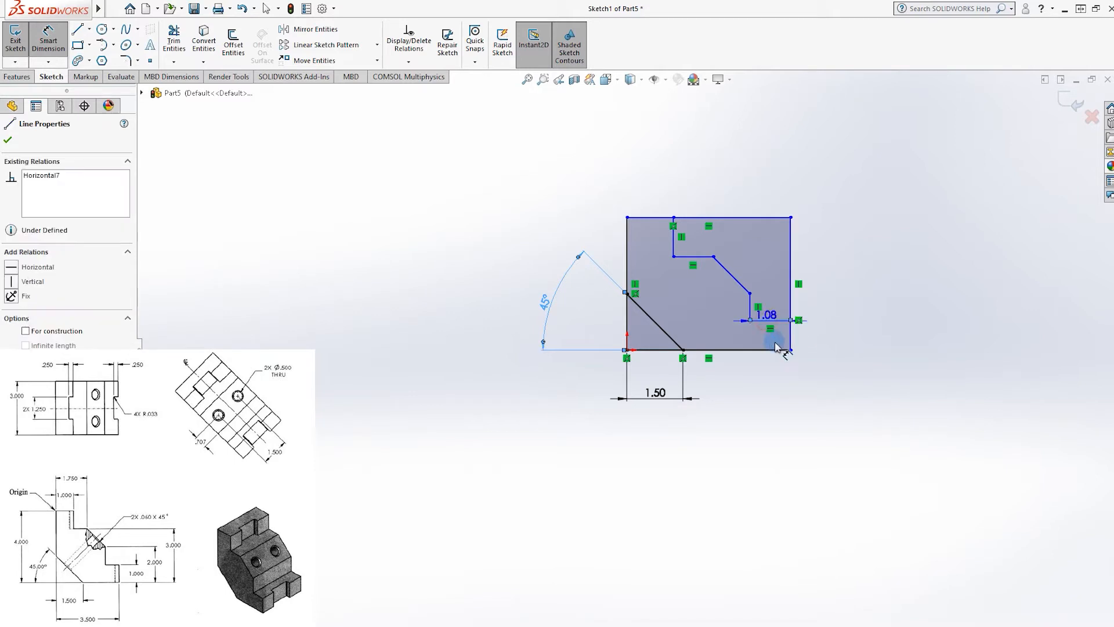
pyautogui.click(785, 350)
pyautogui.click(897, 334)
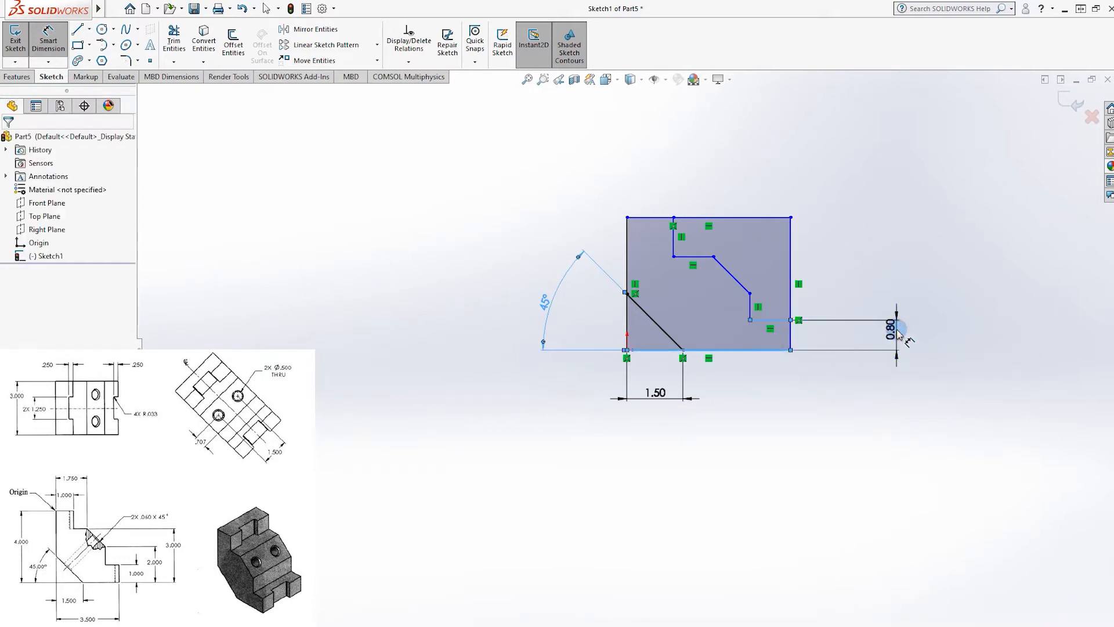
pyautogui.write('1')
pyautogui.press('Return')
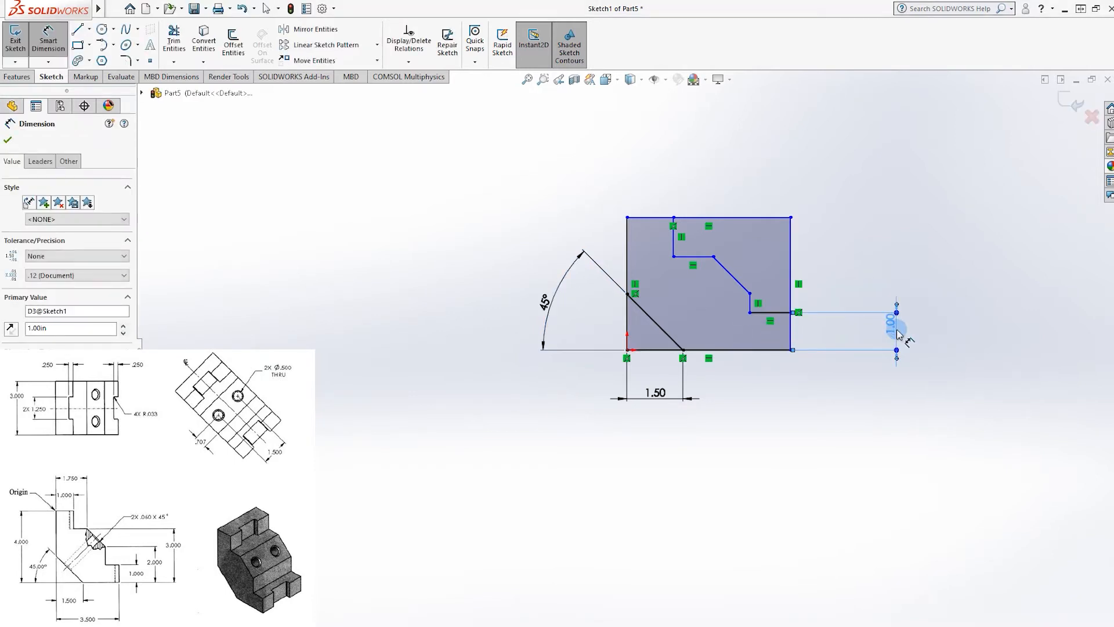
# Dimension the height of the sloped step line's lower end above the bottom edge as 2 in
pyautogui.click(752, 301)
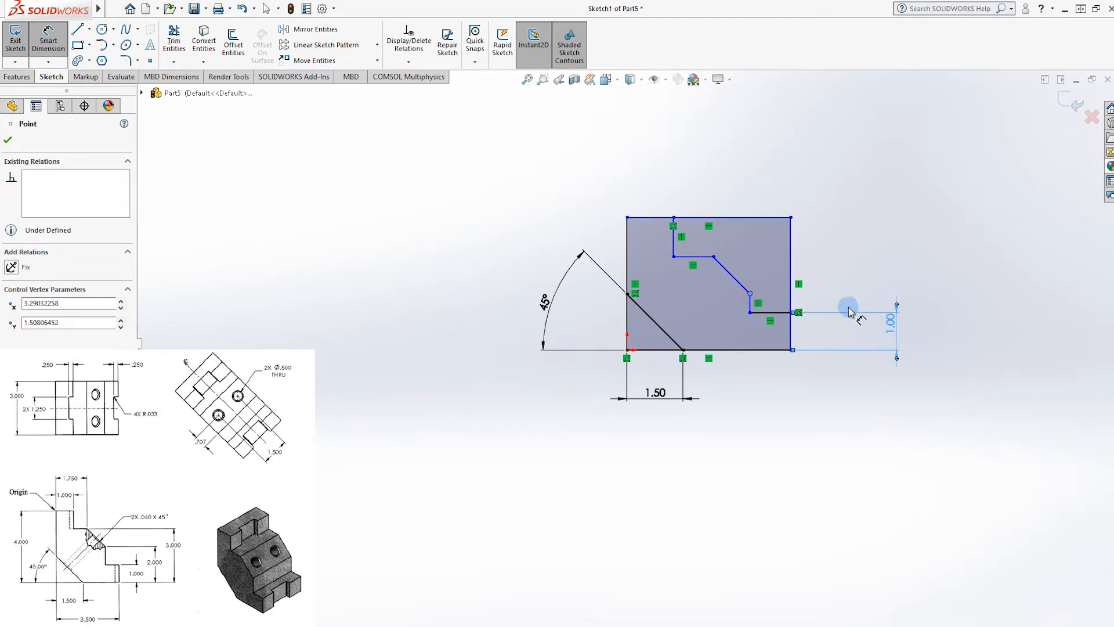
pyautogui.click(786, 350)
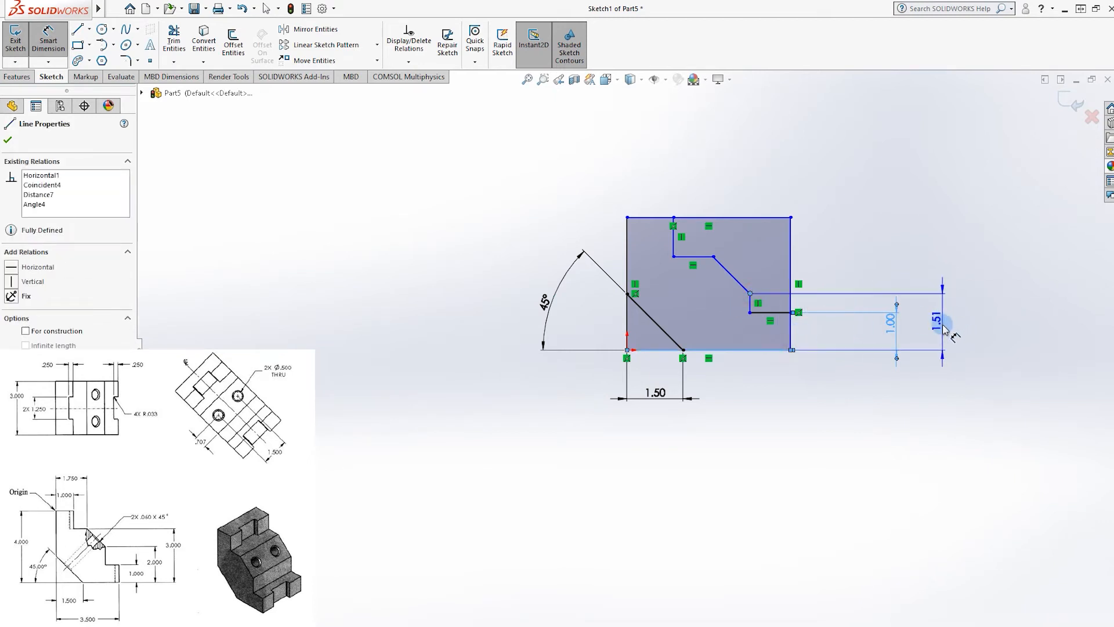
pyautogui.click(946, 325)
pyautogui.write('2in')
pyautogui.press('Return')
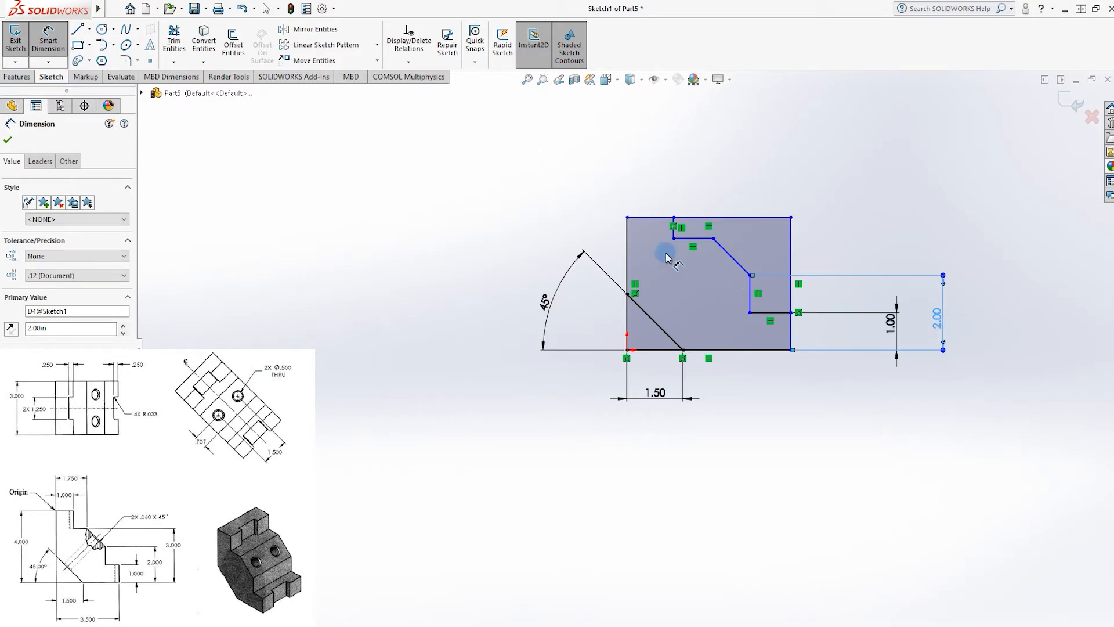
# Dimension the height of the upper horizontal step above the rectangle's bottom edge as 3 in
pyautogui.click(698, 239)
pyautogui.click(742, 350)
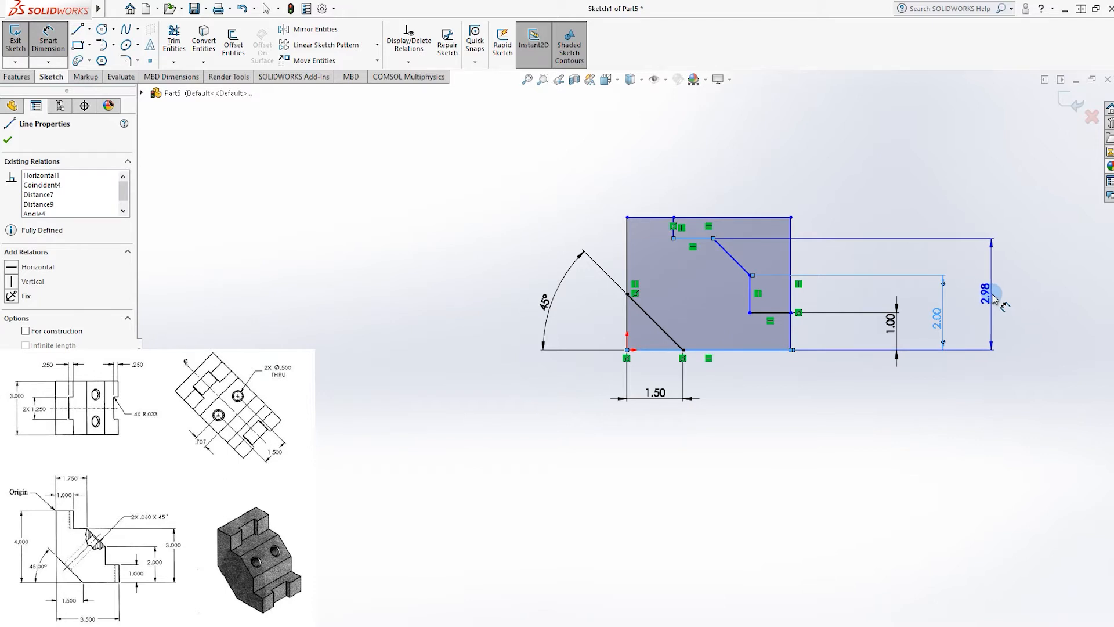
pyautogui.click(992, 297)
pyautogui.write('3')
pyautogui.press('Return')
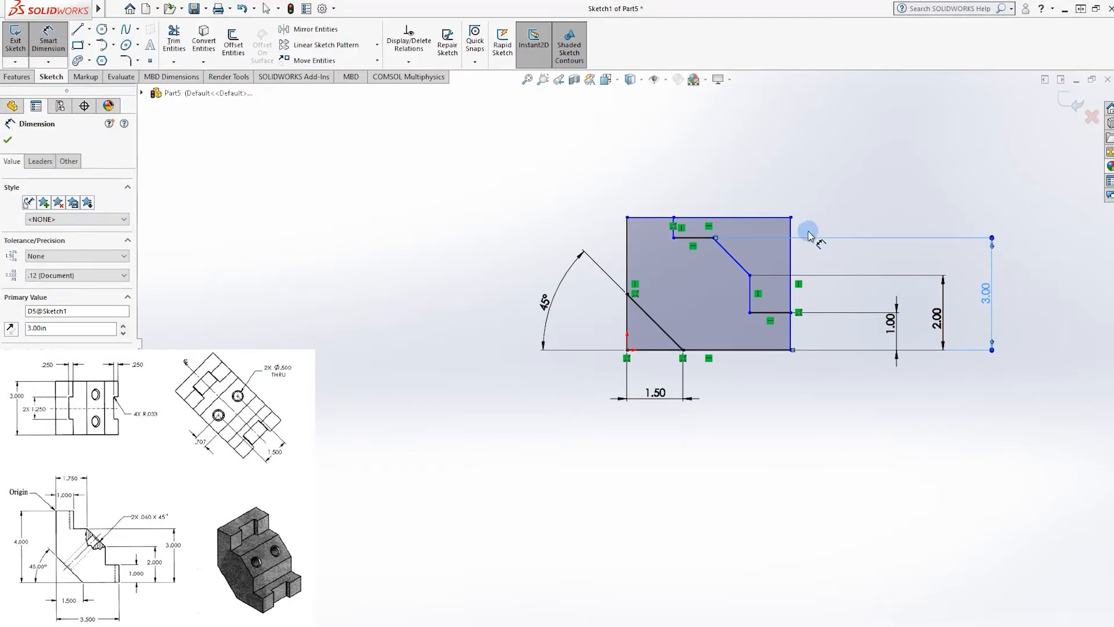
# Dimension the rectangle's overall height between its top and bottom edges as 4 in
pyautogui.click(749, 218)
pyautogui.click(780, 350)
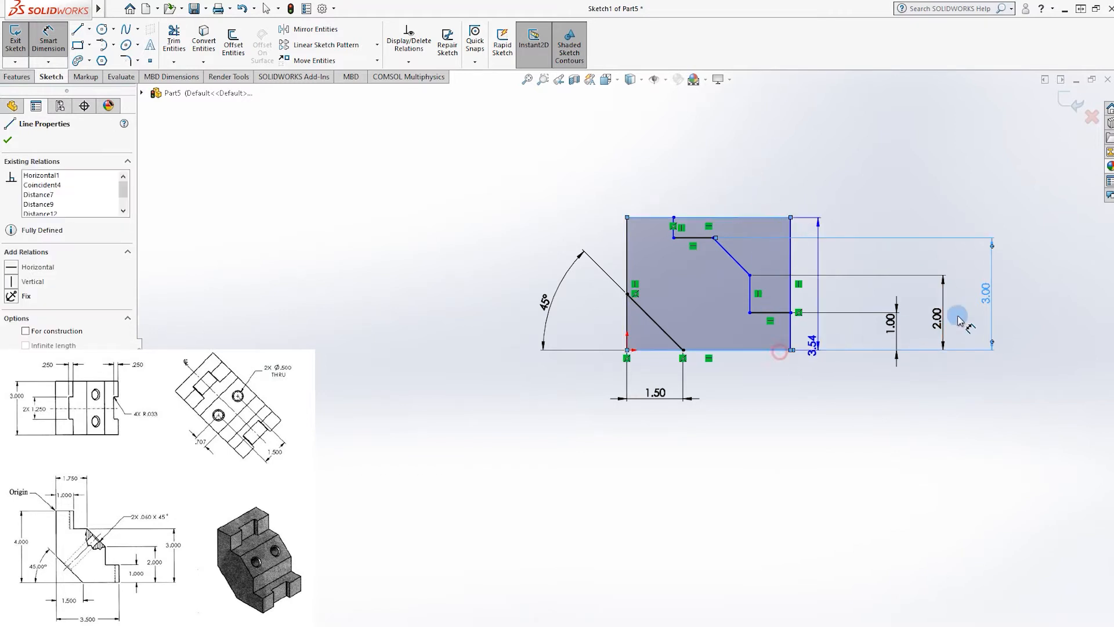
pyautogui.click(1044, 288)
pyautogui.write('4.00in')
pyautogui.press('Return')
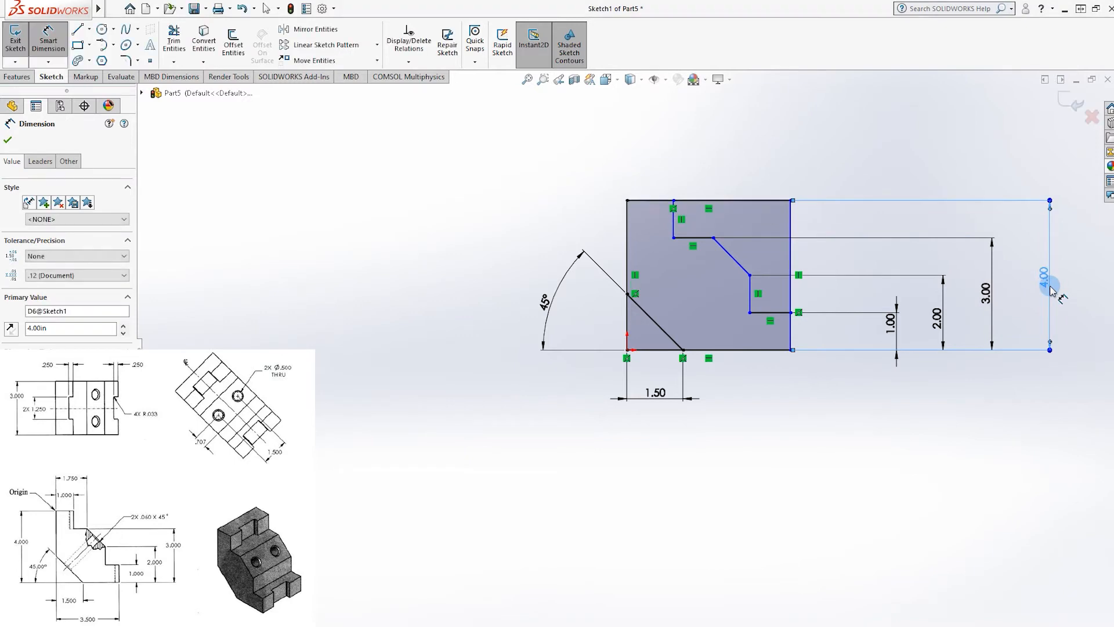
# Dimension the distance from the rectangle's left edge to the upper vertical step line as 1 in
pyautogui.click(674, 225)
pyautogui.click(626, 226)
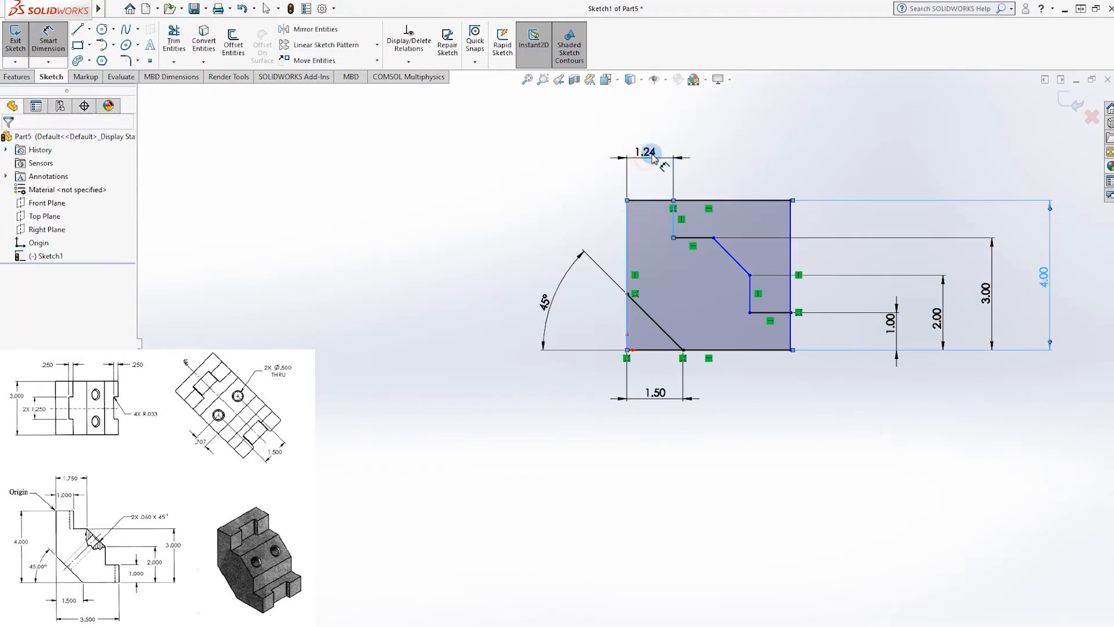
pyautogui.click(653, 157)
pyautogui.write('1')
pyautogui.press('Return')
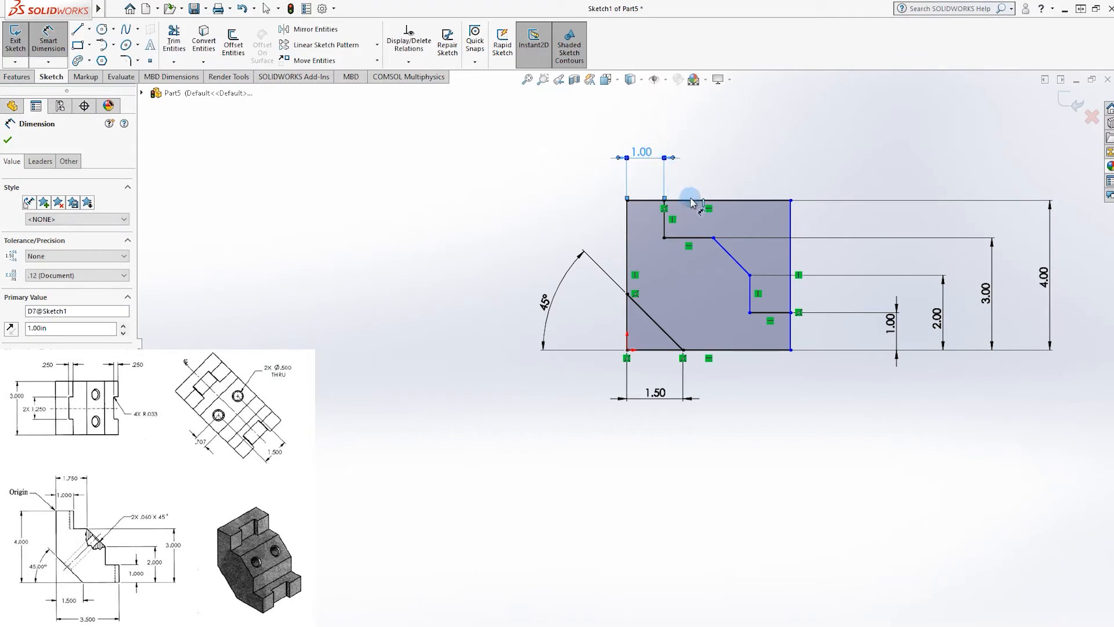
# Dimension the distance from the rectangle's left edge to the upper end of the sloped step line as 1.75 in
pyautogui.click(712, 237)
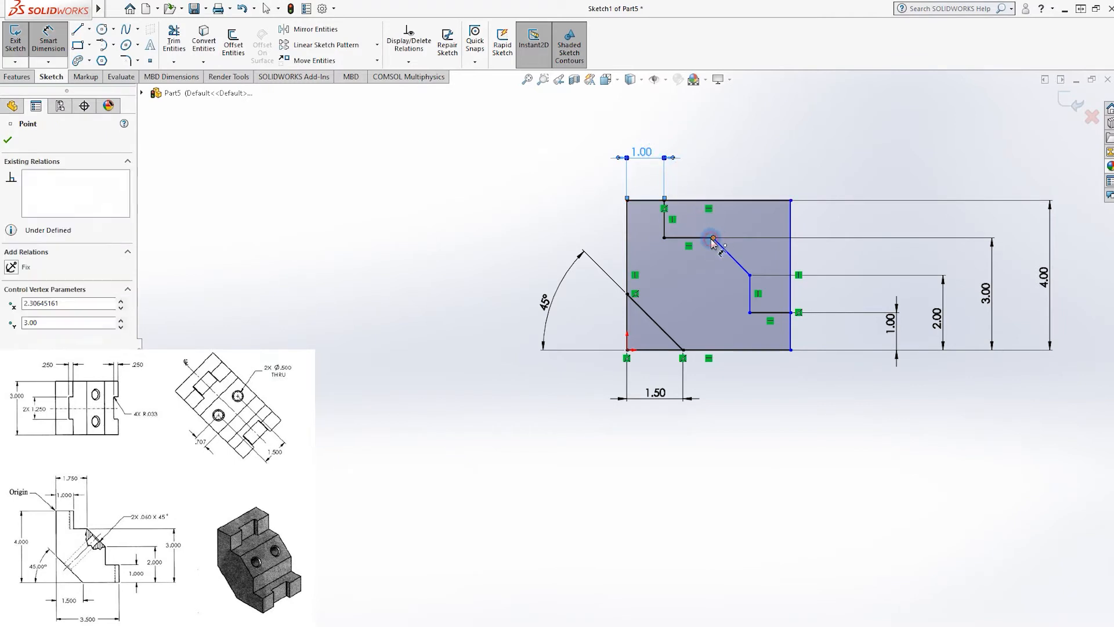
pyautogui.click(629, 240)
pyautogui.click(667, 119)
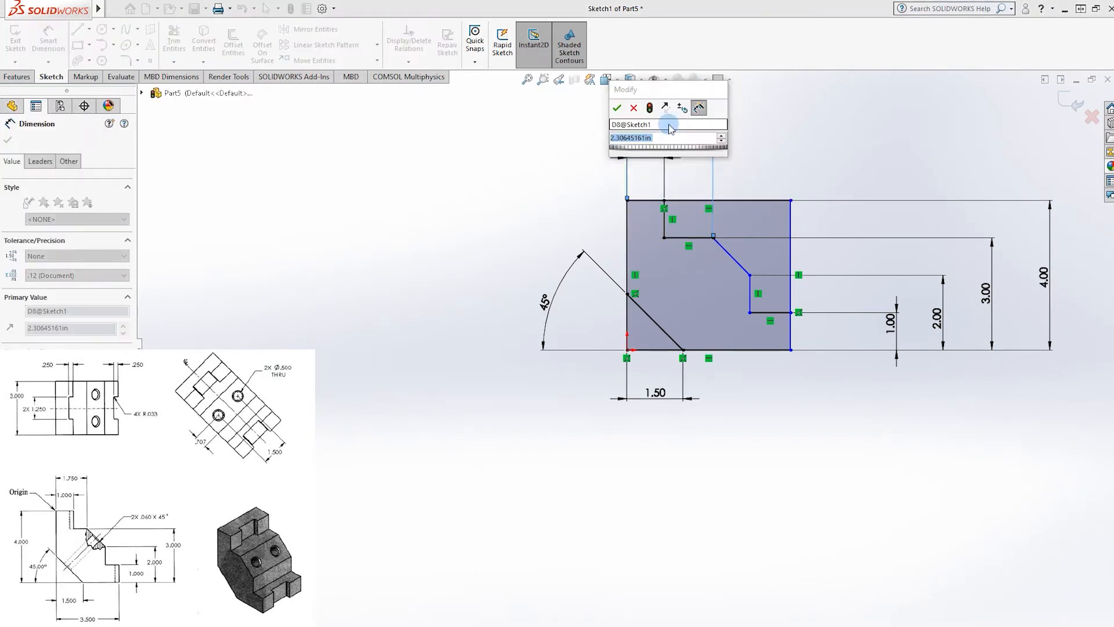
pyautogui.write('1.75')
pyautogui.press('Return')
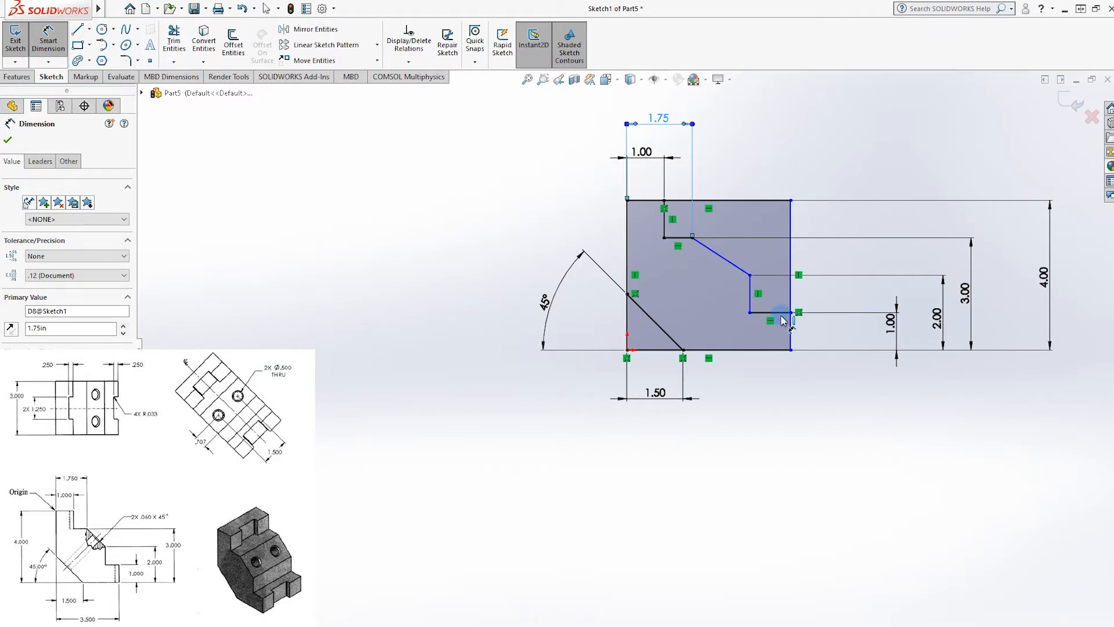
# Dimension the distance from the lower vertical step line to the rectangle's right edge as 1 in
pyautogui.click(751, 300)
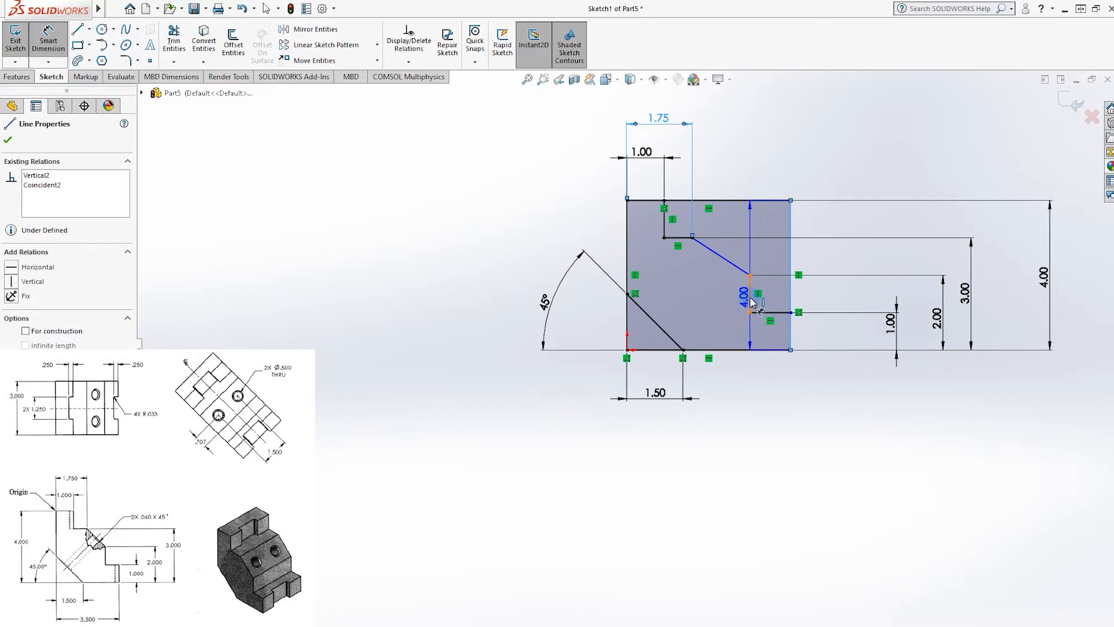
pyautogui.click(751, 302)
pyautogui.click(778, 400)
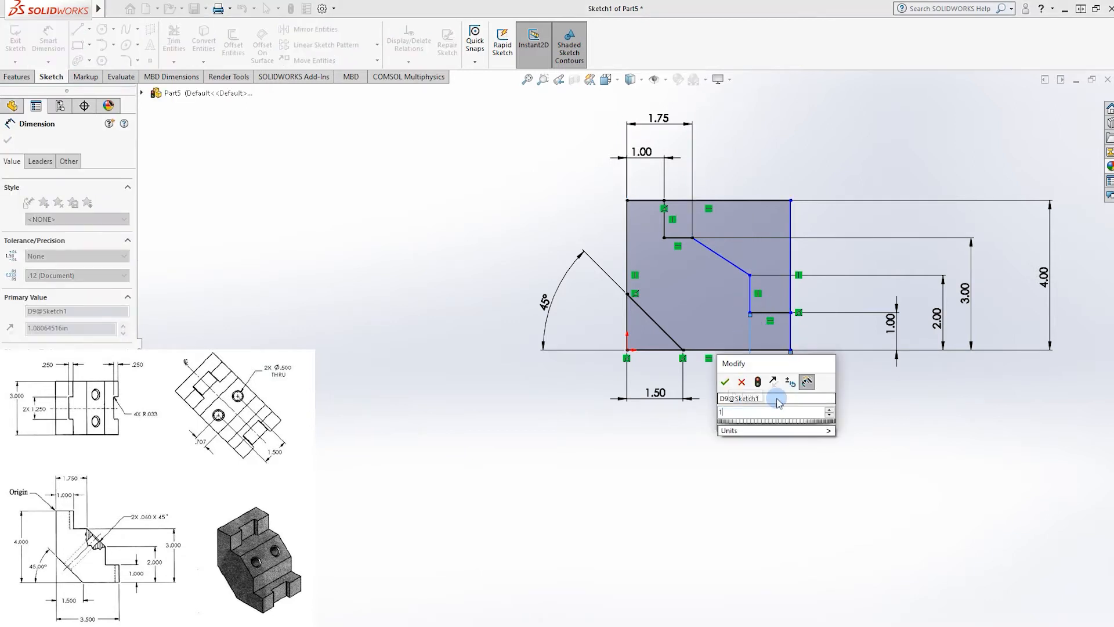
pyautogui.write('1')
pyautogui.press('Return')
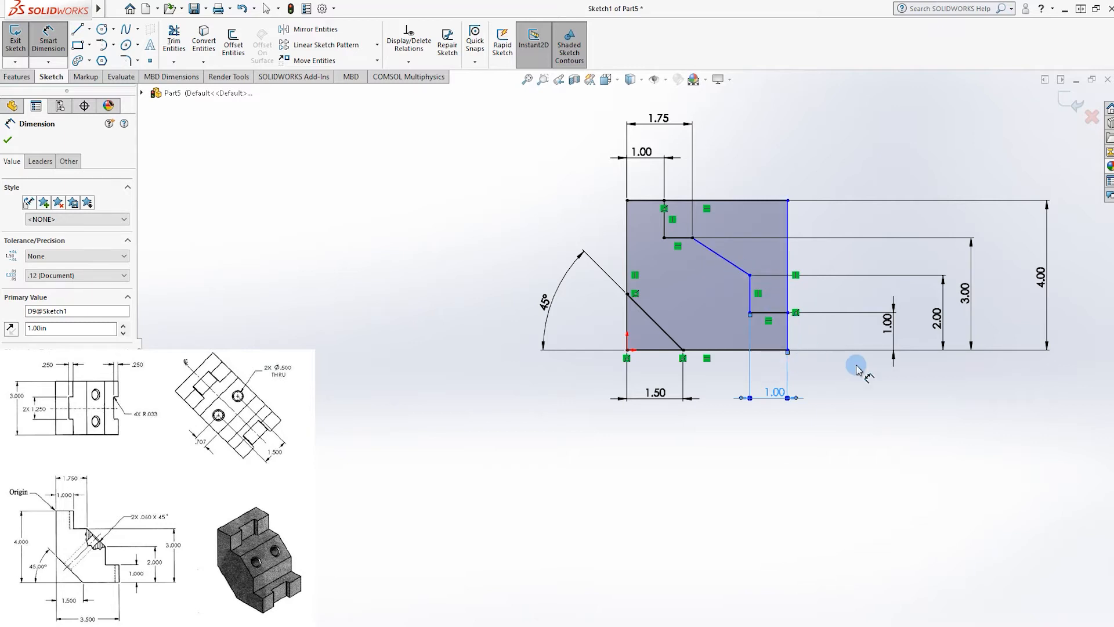
pyautogui.click(880, 368)
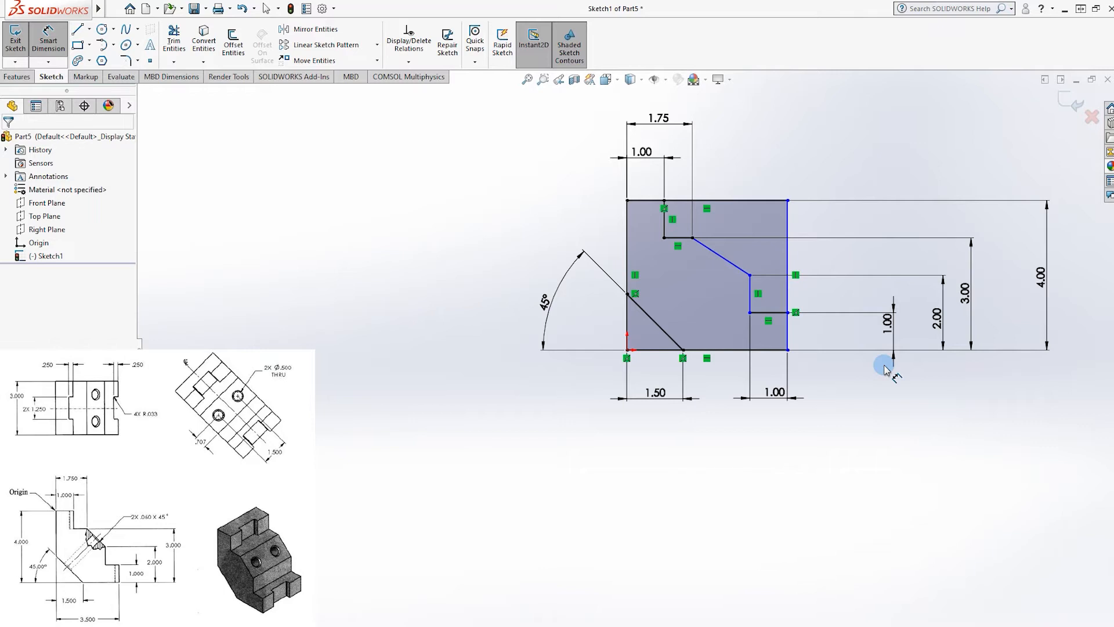
# Dimension the rectangle's overall width between its left and right edges as 3.5 in
pyautogui.click(785, 337)
pyautogui.click(627, 322)
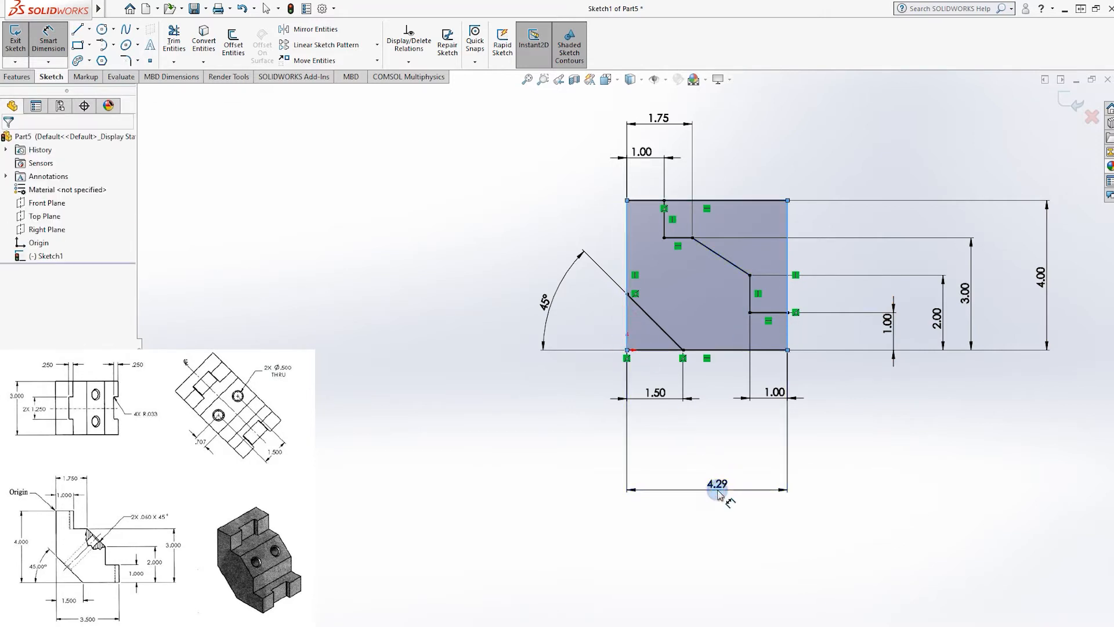
pyautogui.click(718, 494)
pyautogui.write('3.5')
pyautogui.press('Return')
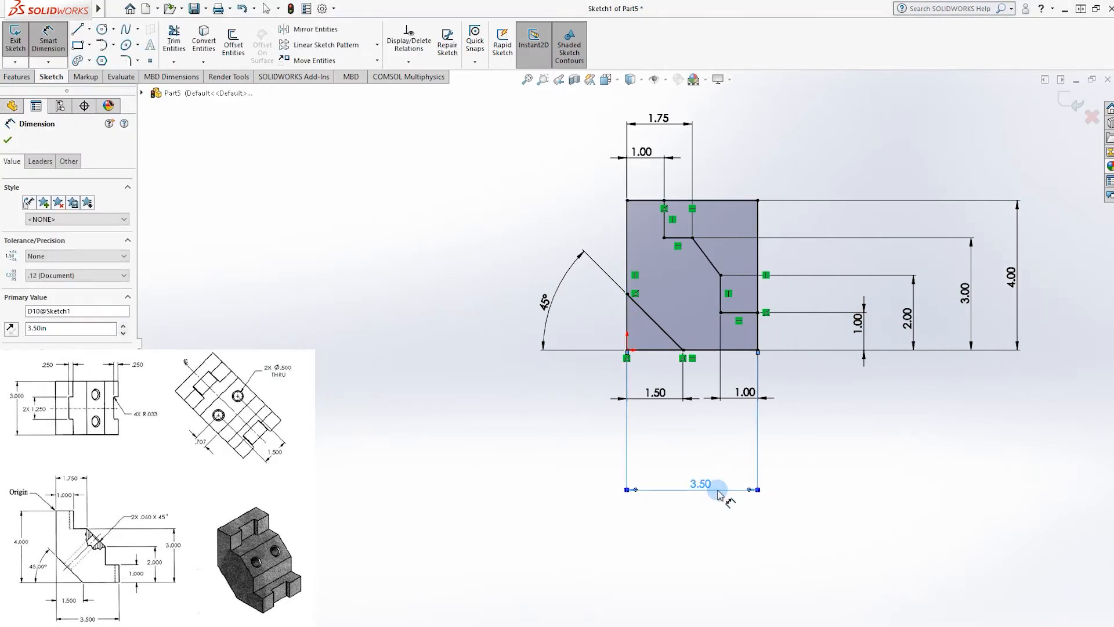
pyautogui.click(789, 418)
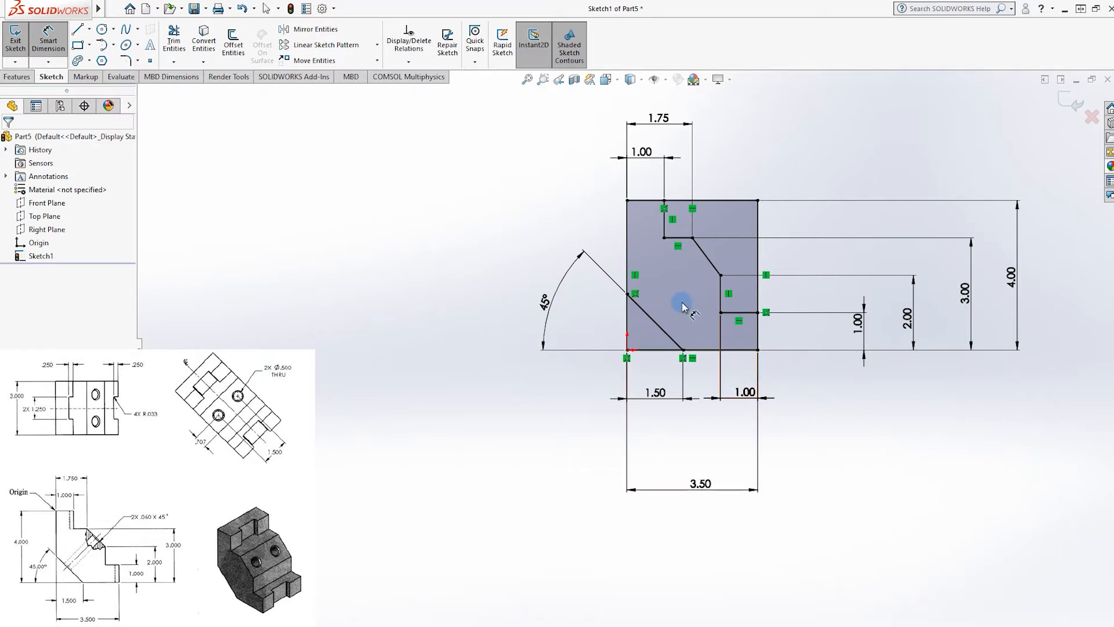
pyautogui.scroll(-3, 705, 249)
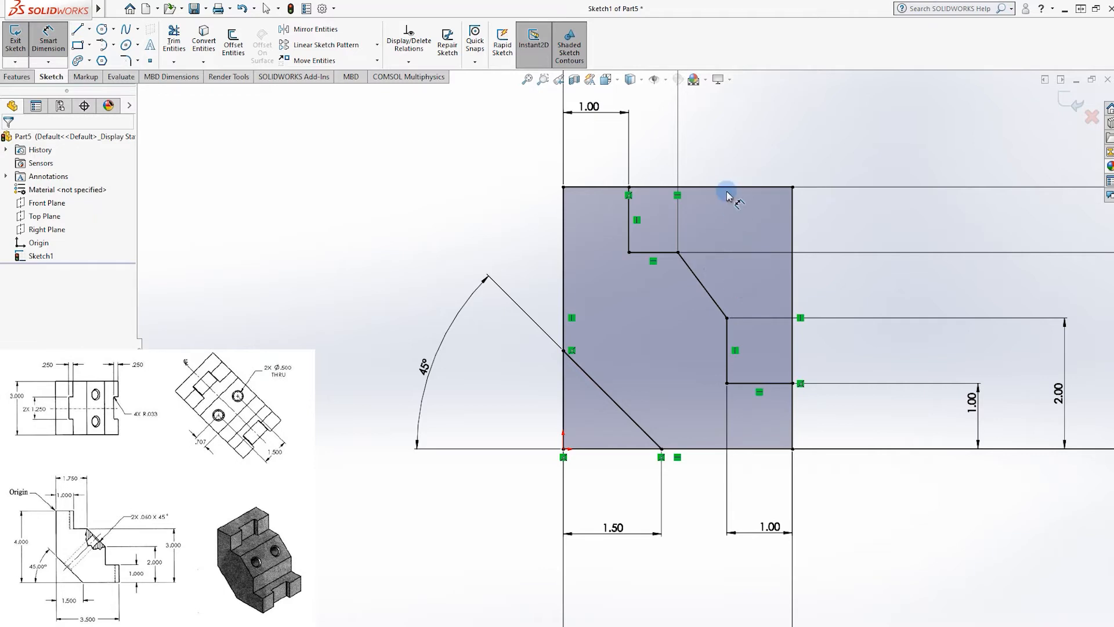
pyautogui.click(174, 40)
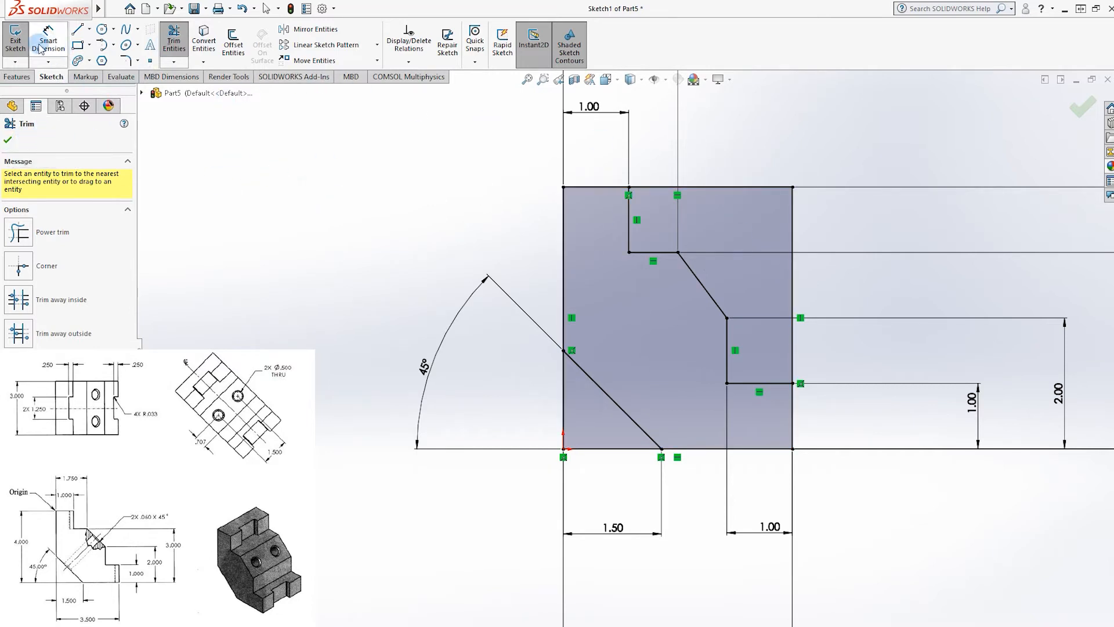
pyautogui.press('Escape')
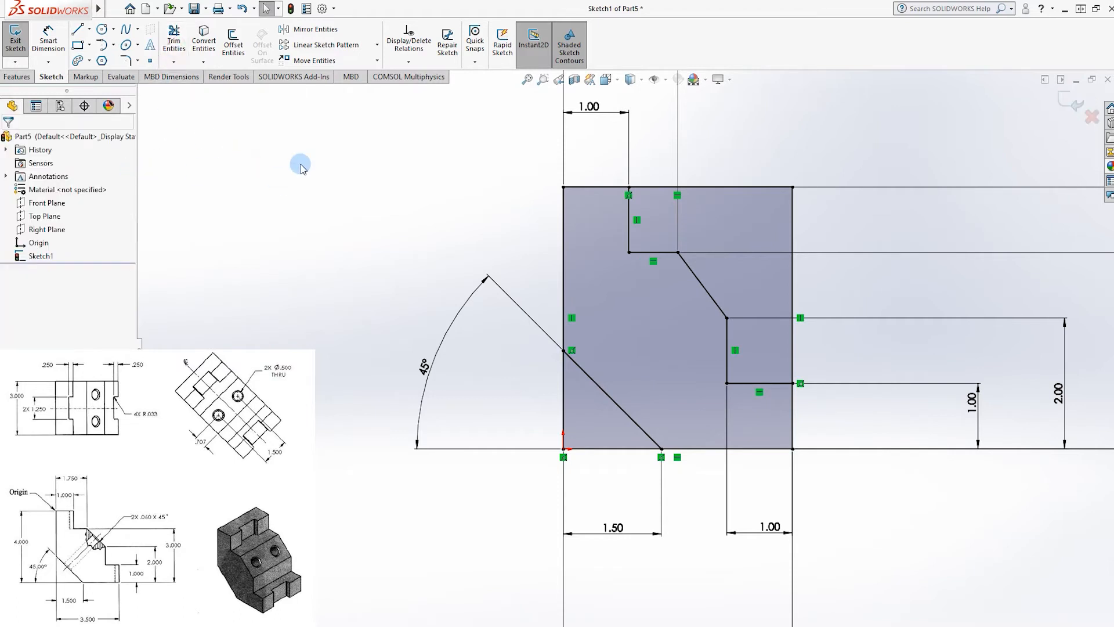
# Detach the sketch's lower-left corner from the origin and move the whole profile so its upper-left corner sits on the origin
pyautogui.click(298, 62)
pyautogui.moveTo(793, 441)
pyautogui.mouseDown()
pyautogui.moveTo(871, 505)
pyautogui.moveTo(821, 388)
pyautogui.mouseUp()
pyautogui.press('Escape')
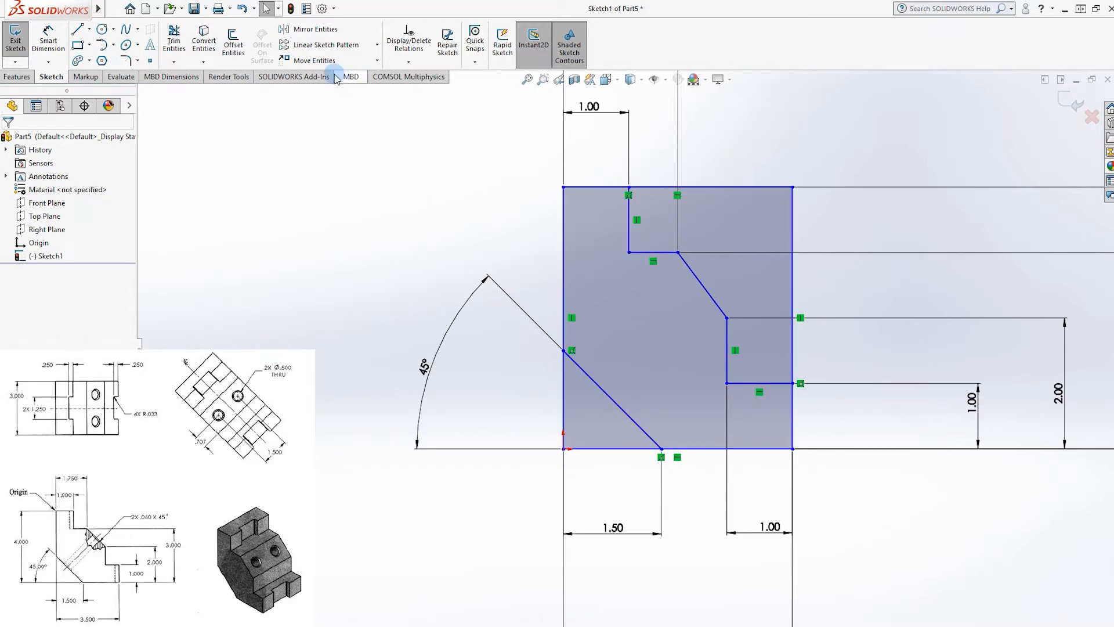
pyautogui.click(313, 60)
pyautogui.moveTo(479, 152)
pyautogui.mouseDown()
pyautogui.moveTo(913, 525)
pyautogui.moveTo(842, 506)
pyautogui.mouseUp()
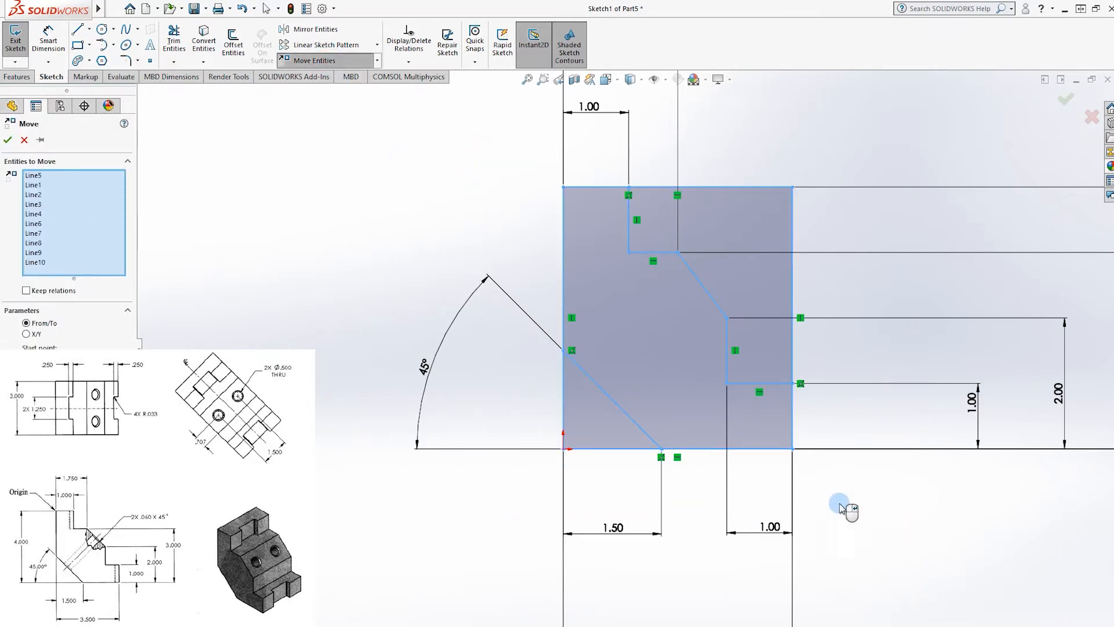
pyautogui.click(79, 343)
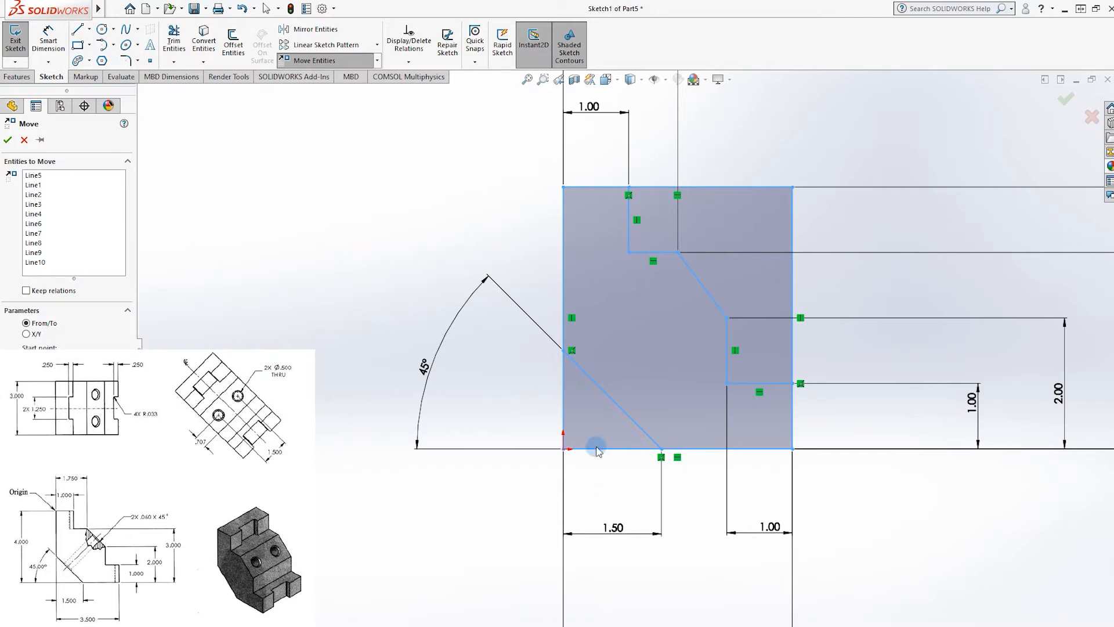
pyautogui.click(564, 188)
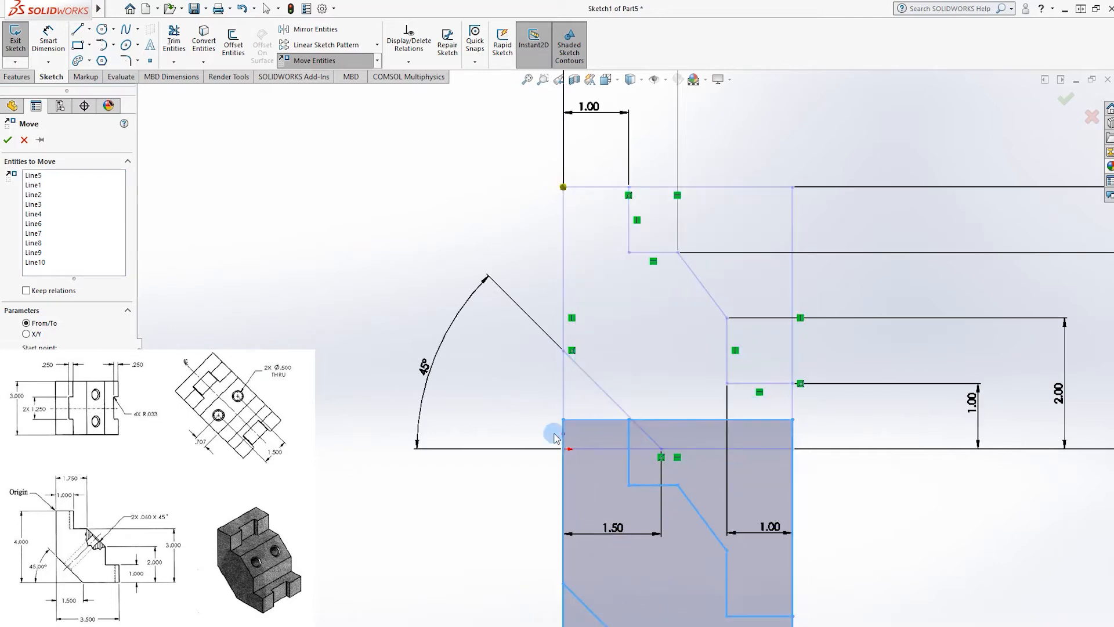
pyautogui.click(565, 449)
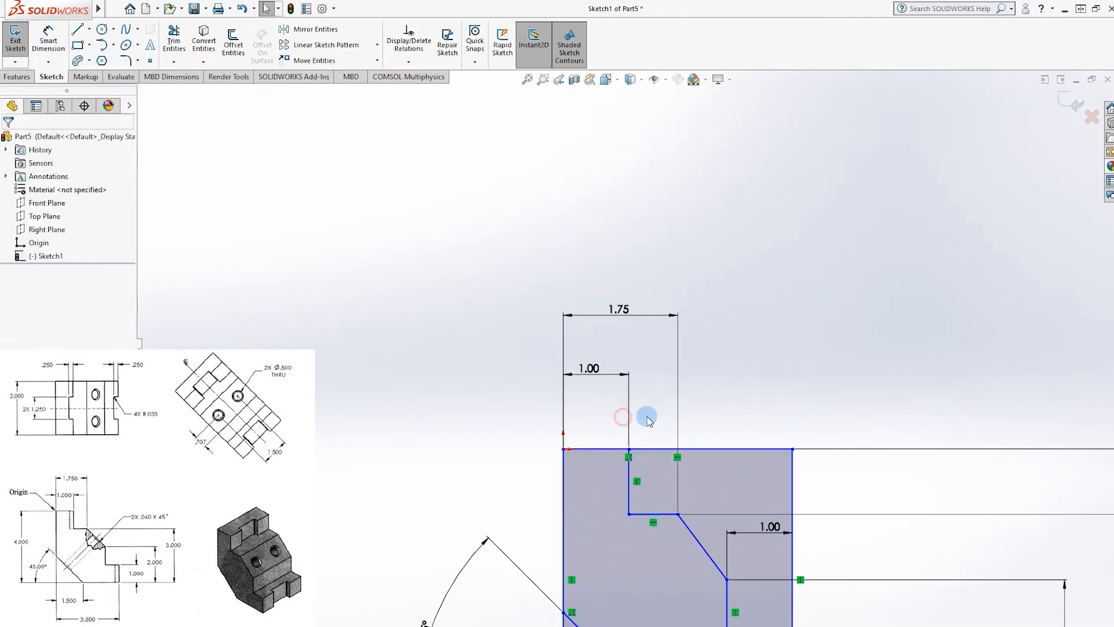
# Power trim the rectangle edges outside the stepped outline and beyond the corner diagonal, leaving one closed profile
pyautogui.scroll(-3, 648, 418)
pyautogui.scroll(5, 769, 473)
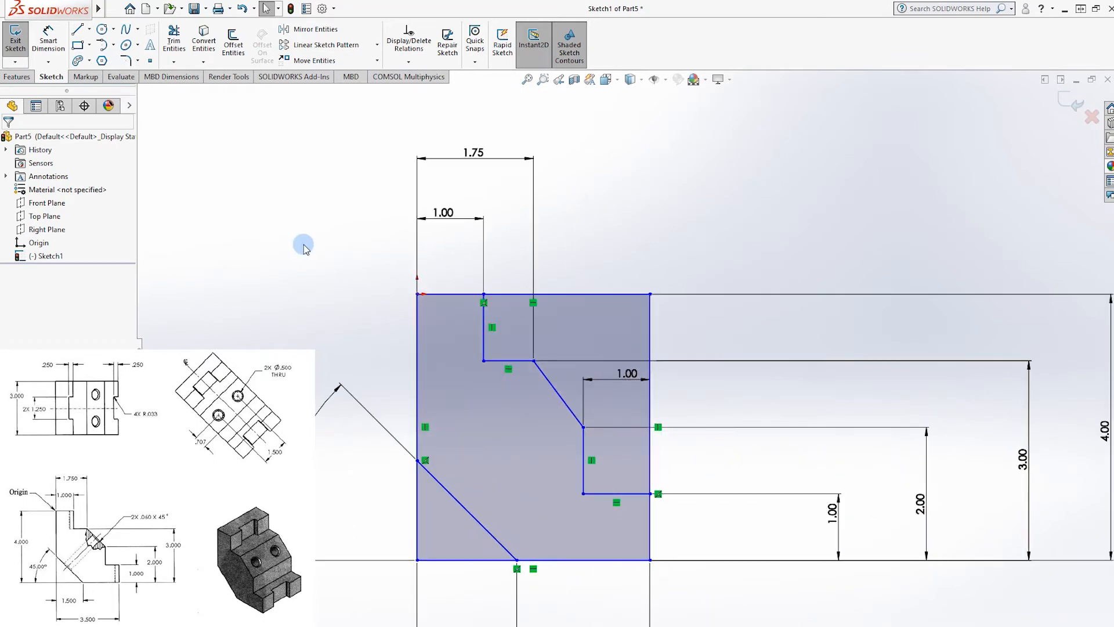
pyautogui.click(174, 40)
pyautogui.click(18, 232)
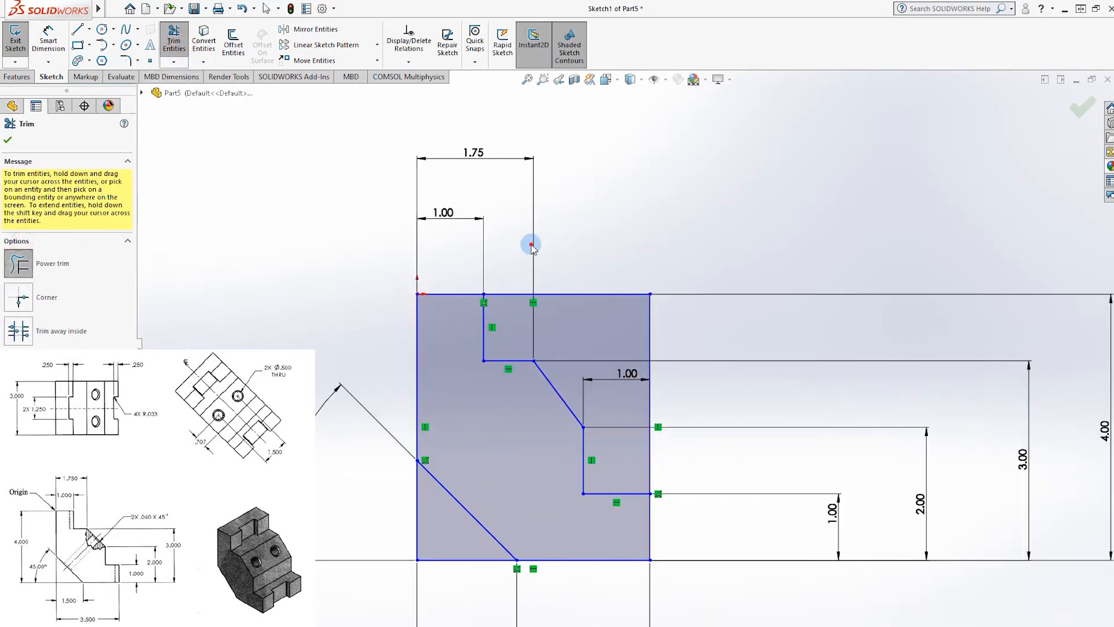
pyautogui.moveTo(532, 255); pyautogui.dragTo(673, 485)
pyautogui.moveTo(358, 557)
pyautogui.mouseDown()
pyautogui.moveTo(373, 497)
pyautogui.moveTo(471, 585)
pyautogui.mouseUp()
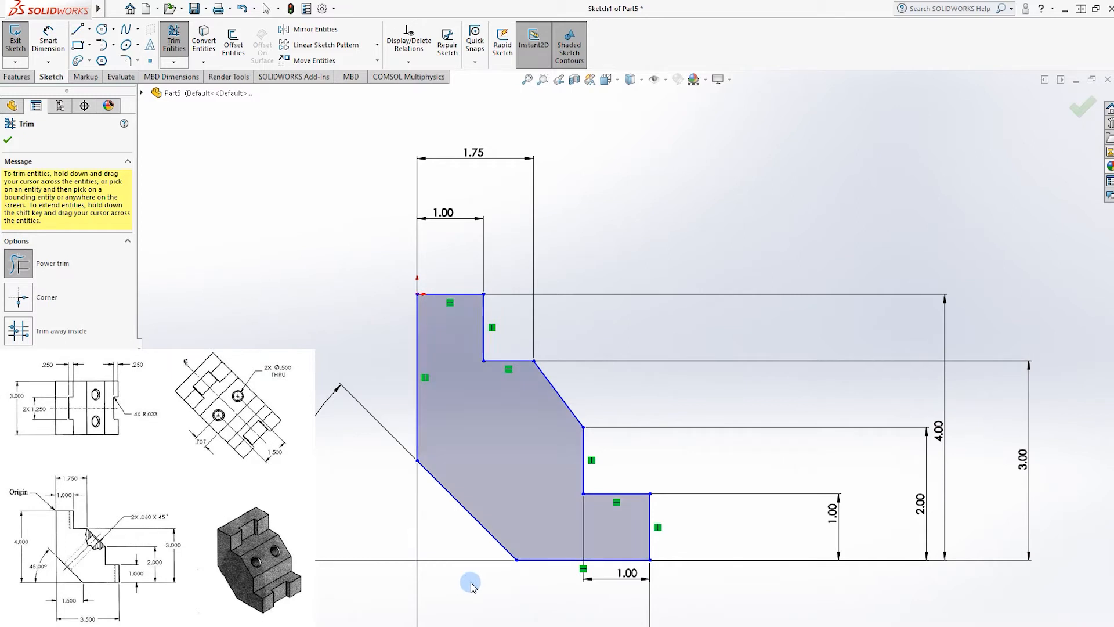
pyautogui.click(1083, 107)
# Try to dimension the height between the profile's top and bottom edges on the left side of the profile
pyautogui.scroll(-3, 673, 258)
pyautogui.scroll(3, 655, 259)
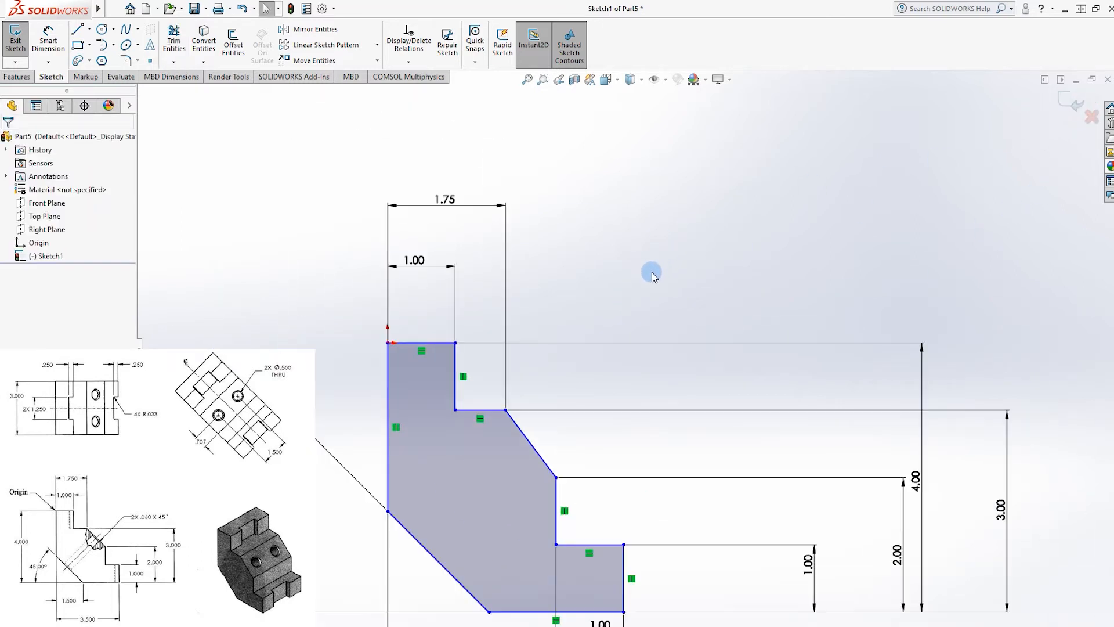
pyautogui.scroll(3, 629, 249)
pyautogui.scroll(-2, 597, 357)
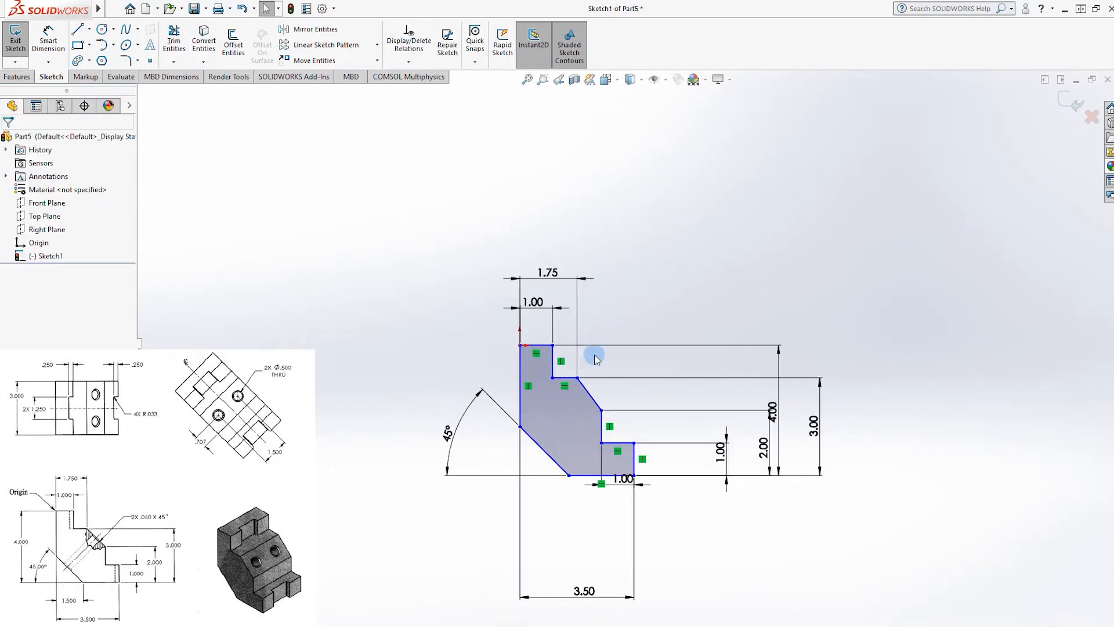
pyautogui.scroll(-1, 596, 358)
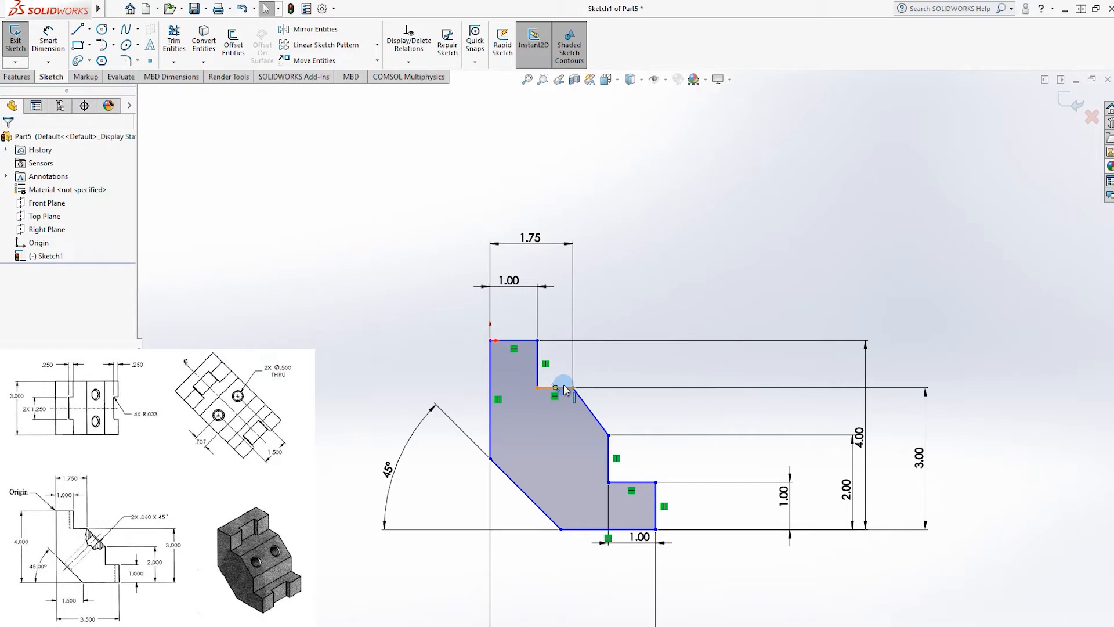
pyautogui.click(515, 342)
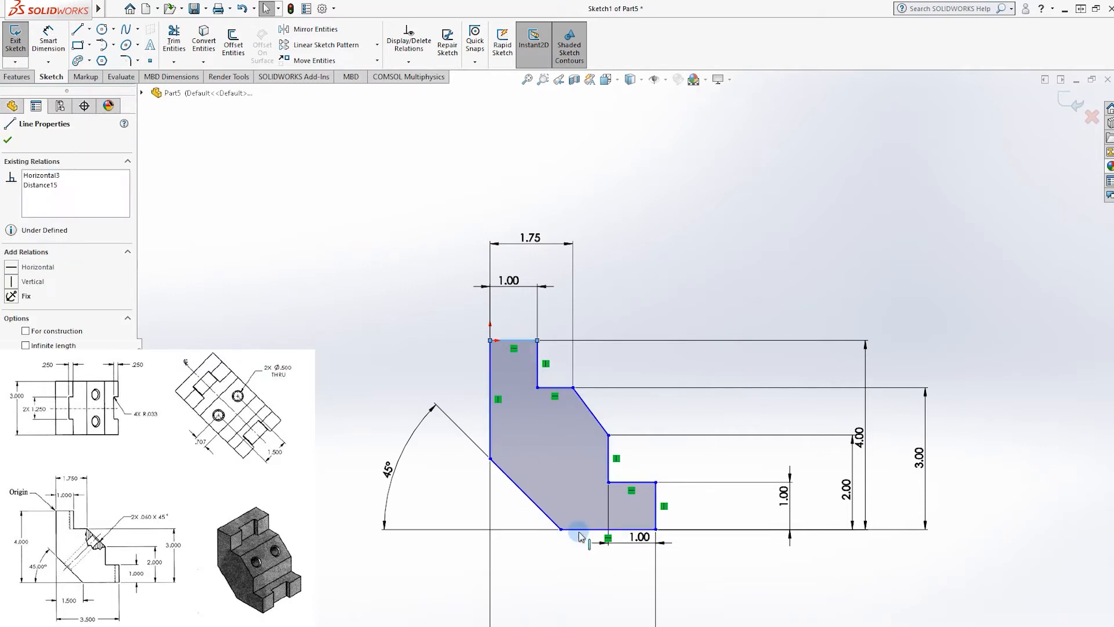
pyautogui.click(578, 528)
pyautogui.click(54, 42)
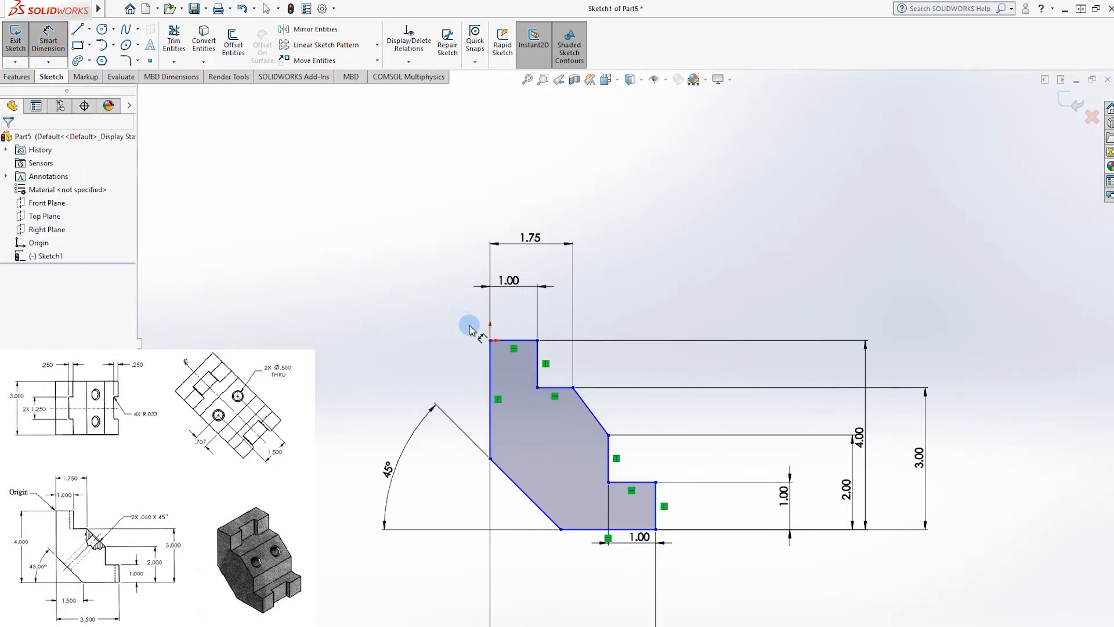
pyautogui.click(515, 340)
pyautogui.click(592, 530)
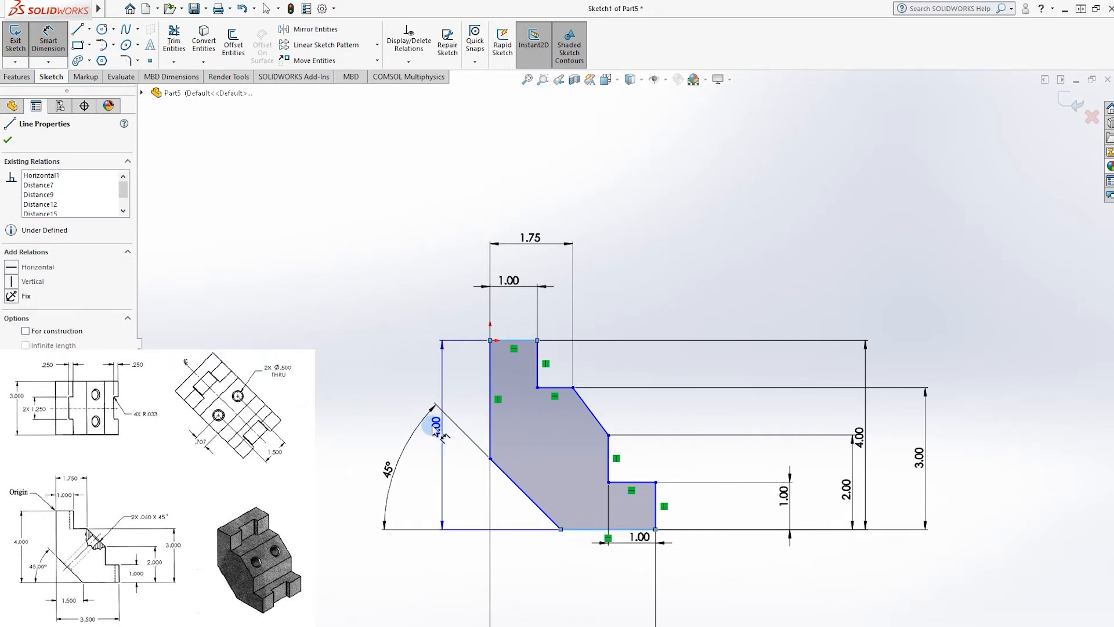
pyautogui.click(369, 431)
pyautogui.click(384, 206)
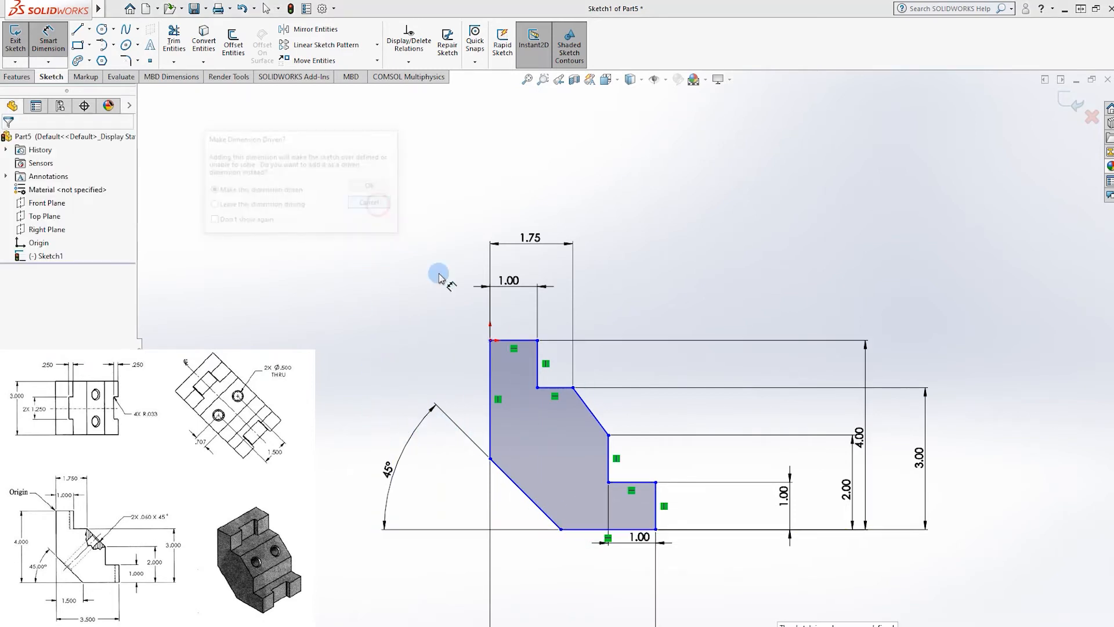
# Reposition the 4 in overall height dimension outside the 3 in height dimension beside the profile
pyautogui.click(953, 447)
pyautogui.click(639, 371)
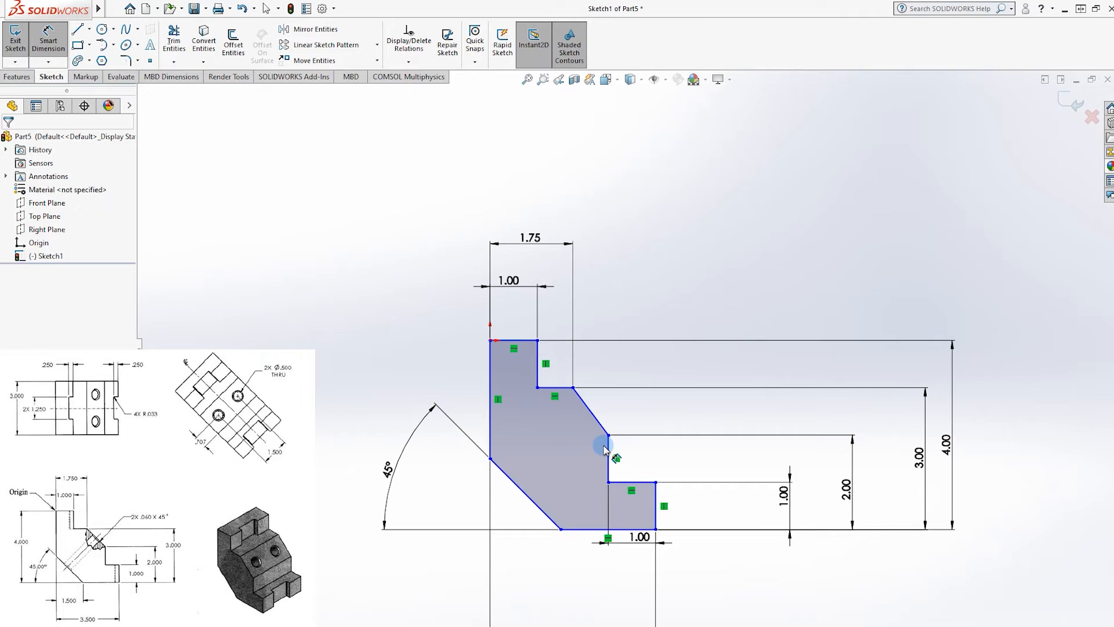
# Change the profile's overall width dimension to 4 in
pyautogui.scroll(4, 674, 588)
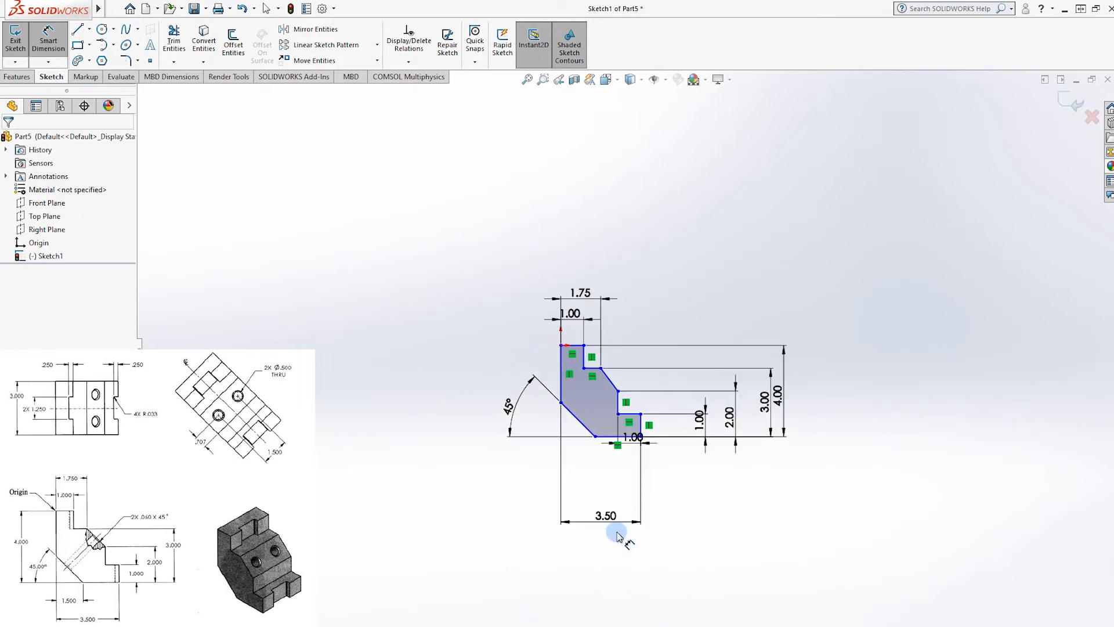
pyautogui.scroll(-3, 617, 532)
pyautogui.click(600, 475)
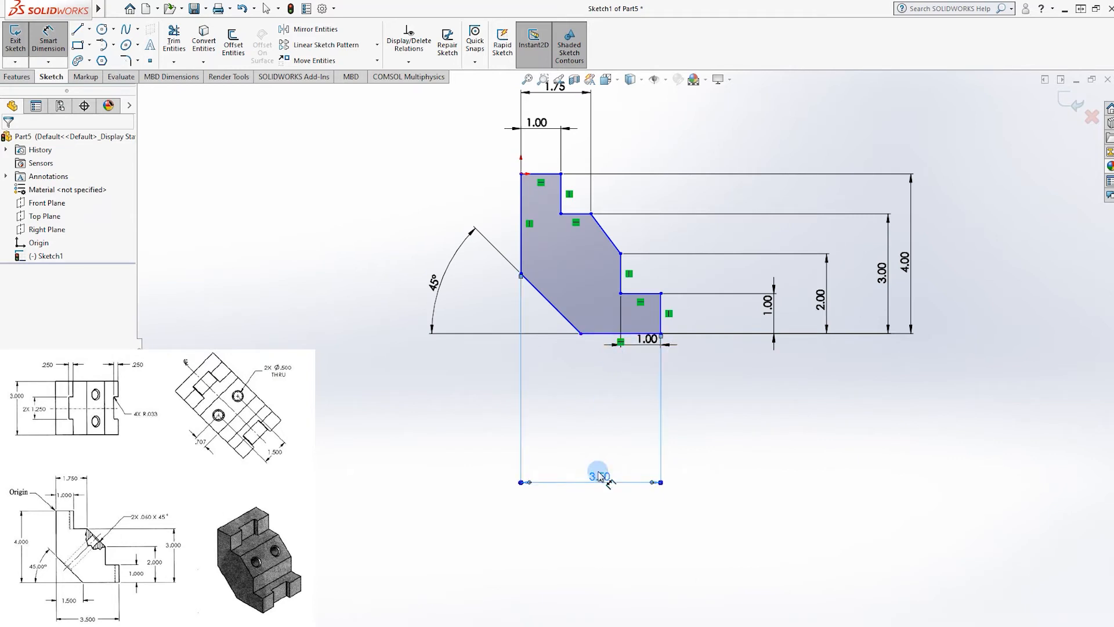
pyautogui.write('4')
pyautogui.press('Return')
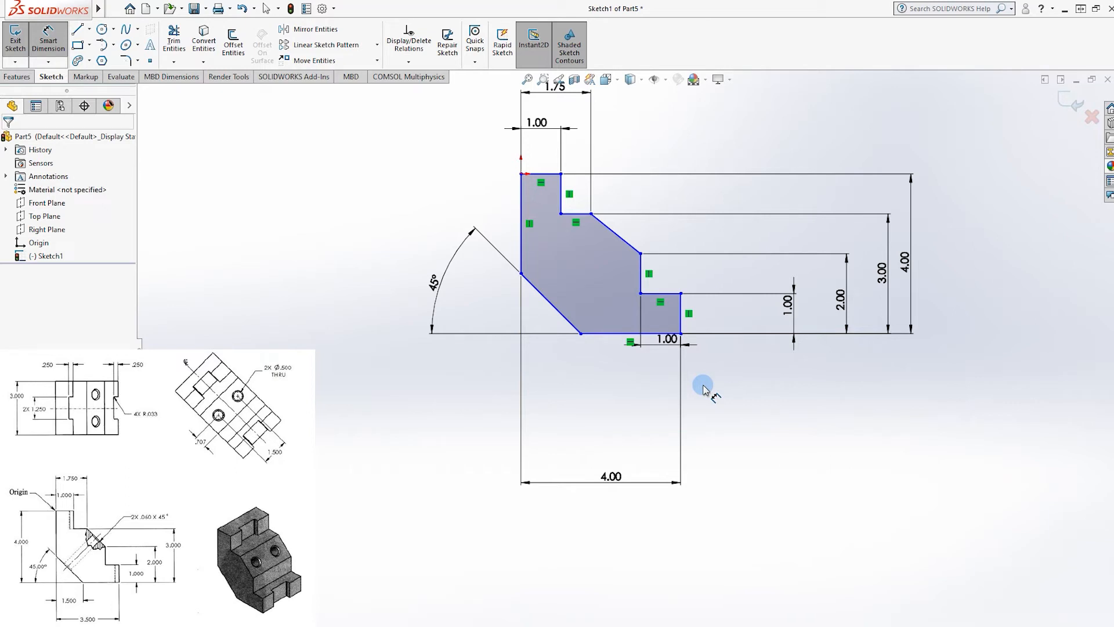
# Set the profile's overall width dimension to 3.5 in
pyautogui.scroll(-5, 651, 385)
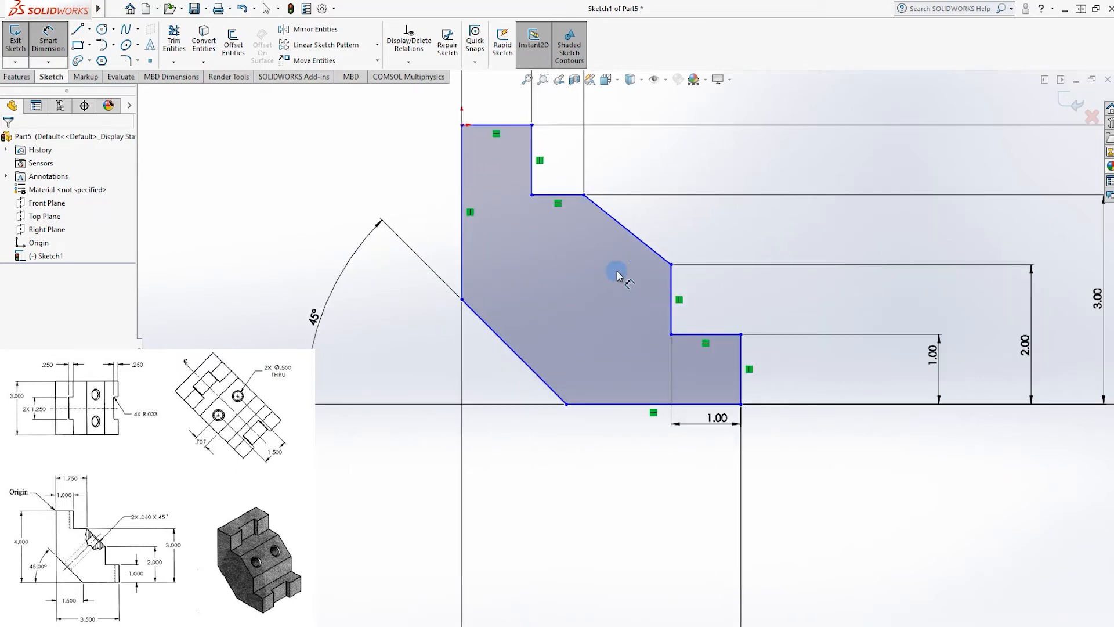
pyautogui.scroll(5, 614, 420)
pyautogui.click(627, 528)
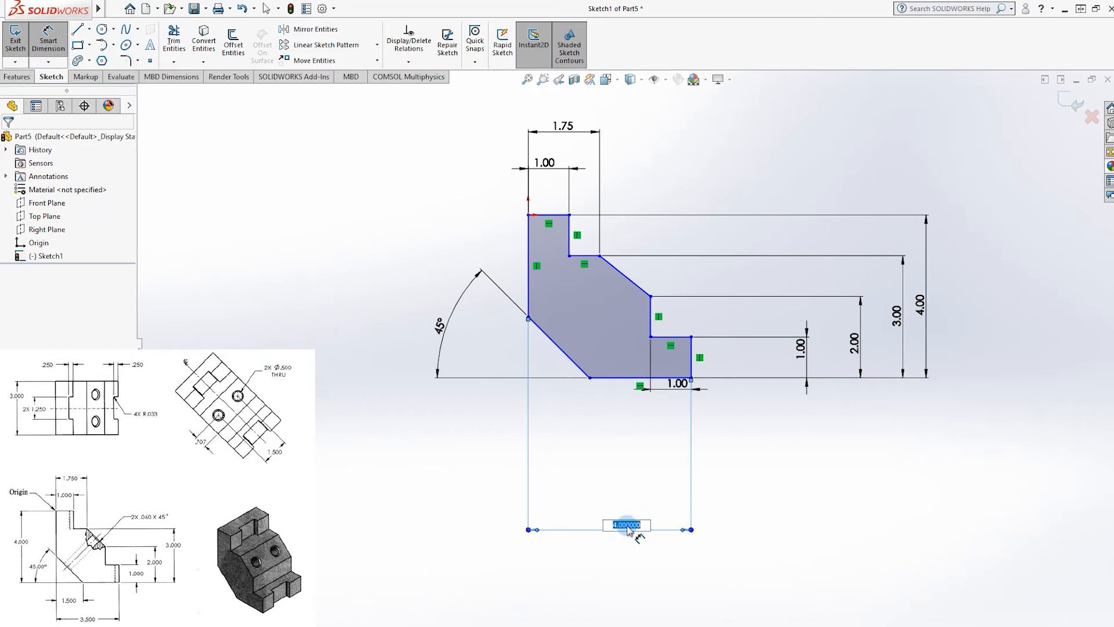
pyautogui.press('Return')
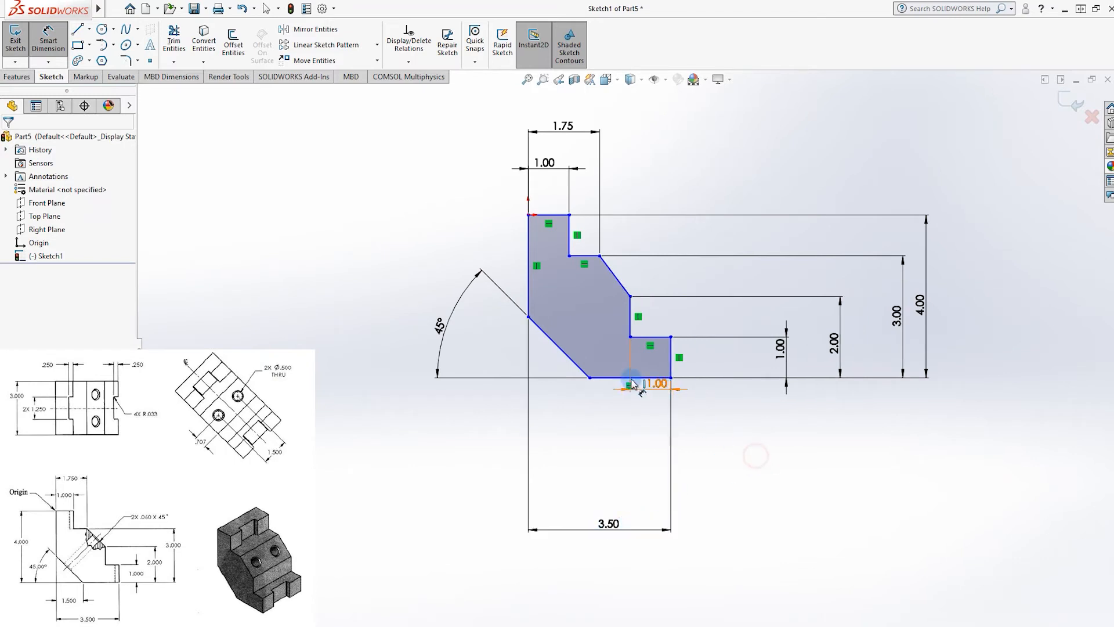
# Try to dimension the horizontal distance between the two ends of the lower-left chamfer
pyautogui.click(630, 449)
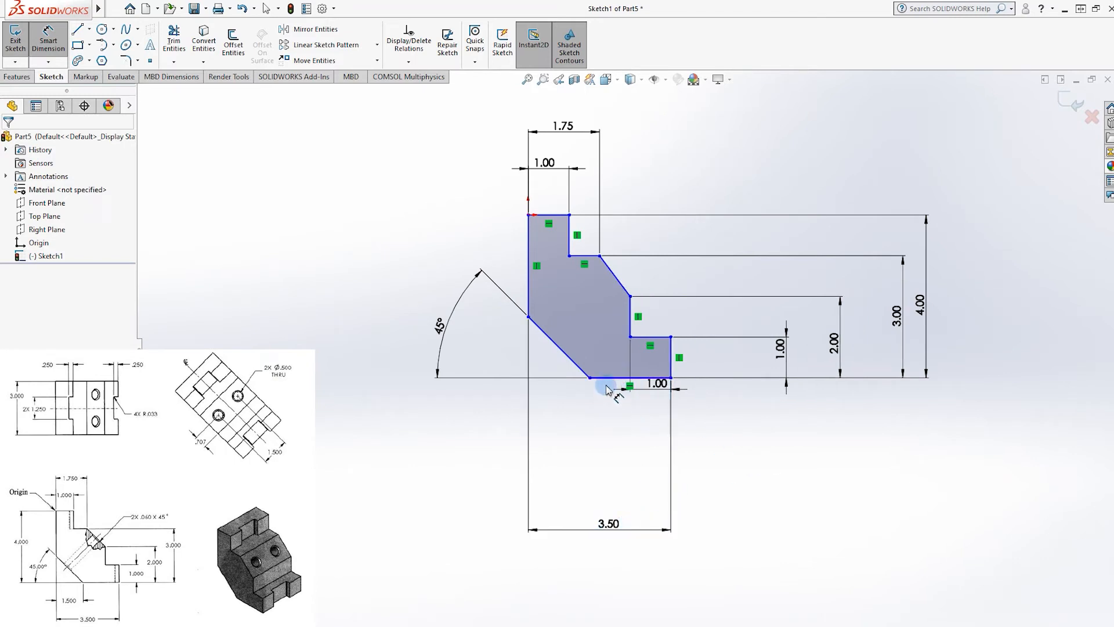
pyautogui.click(591, 379)
pyautogui.click(536, 328)
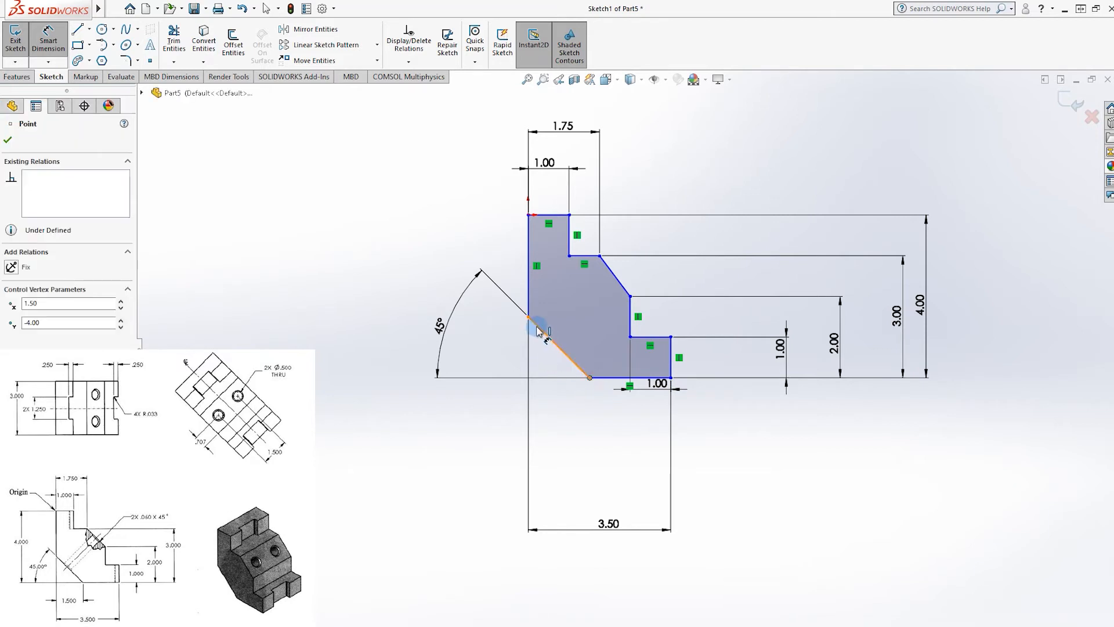
pyautogui.click(560, 466)
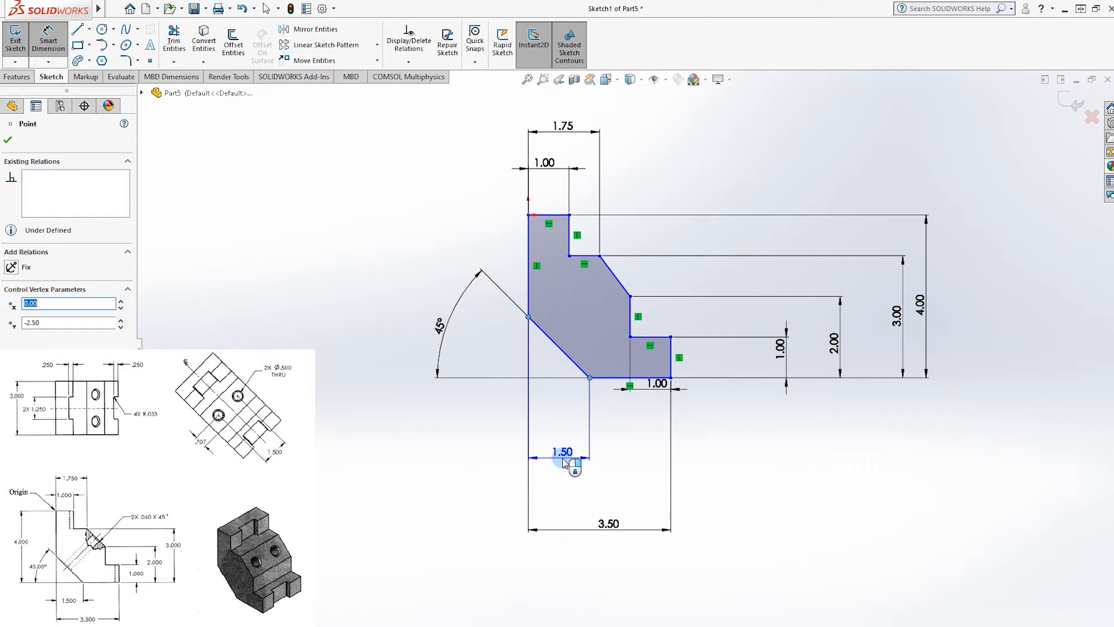
pyautogui.hotkey('ctrl', 'z')
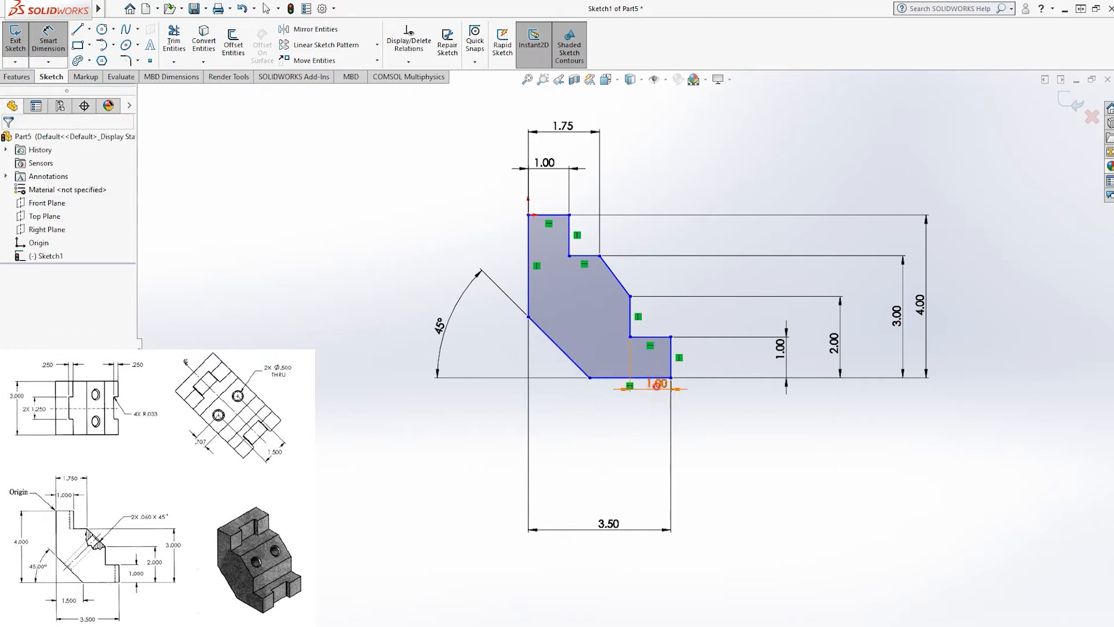
# Delete the 1 in horizontal dimension of the lowest step below the profile's bottom edge
pyautogui.doubleClick(657, 384)
pyautogui.click(704, 423)
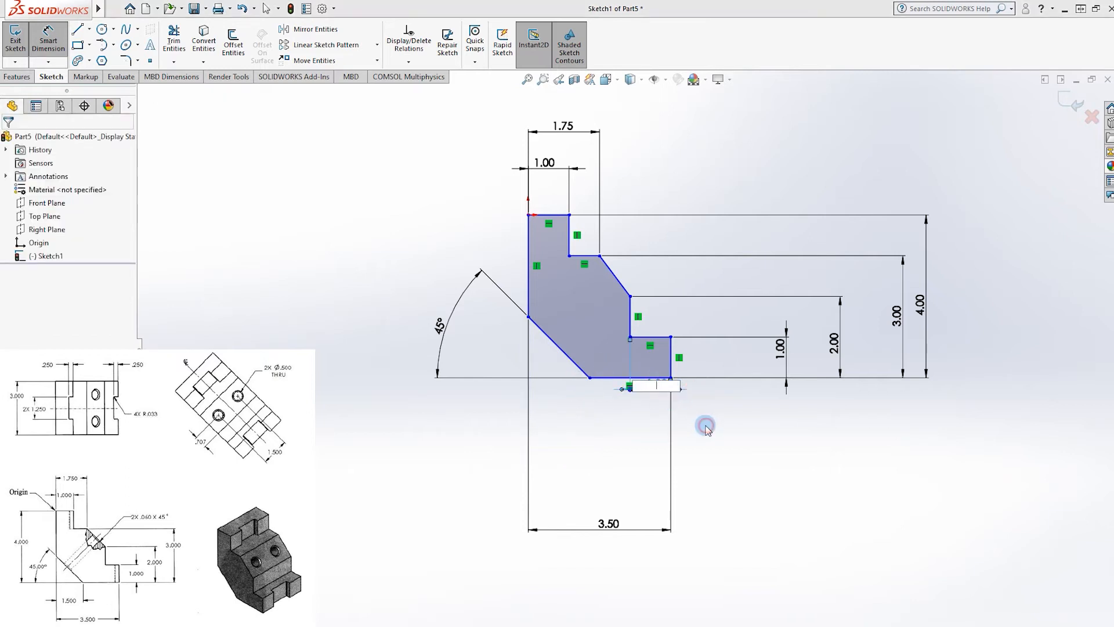
pyautogui.click(634, 337)
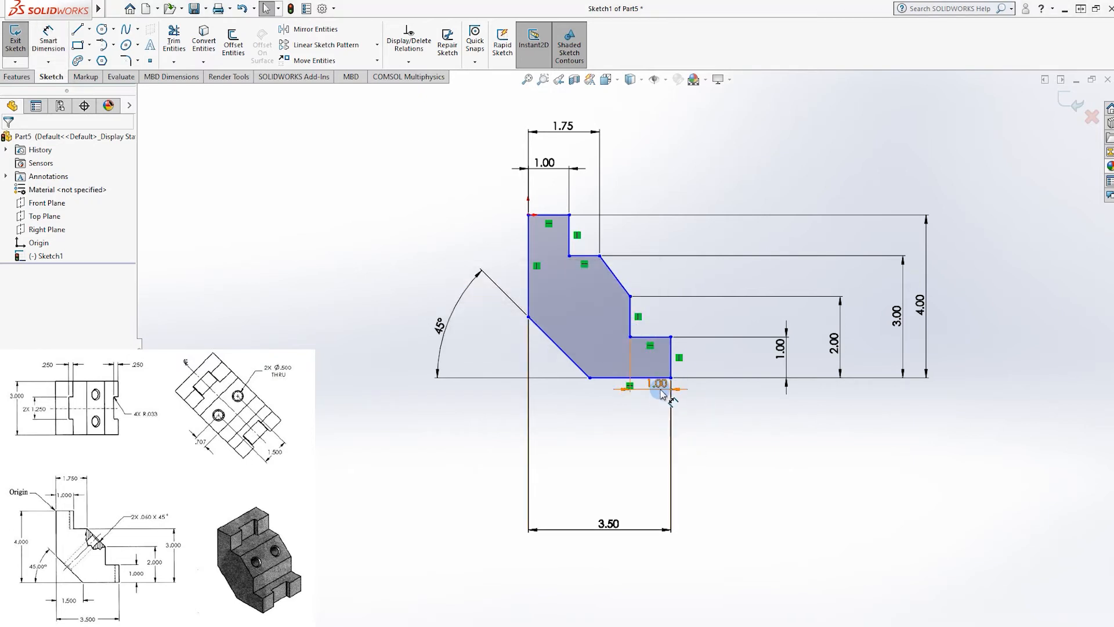
pyautogui.doubleClick(661, 388)
pyautogui.press('BackSpace')
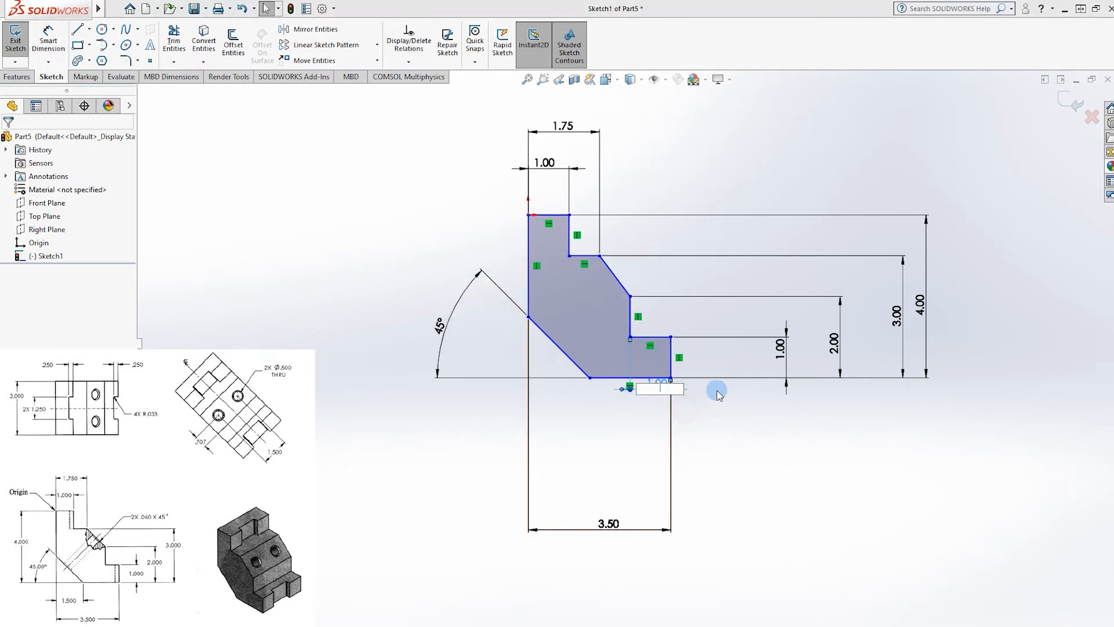
pyautogui.click(713, 403)
pyautogui.click(641, 334)
pyautogui.scroll(-5, 634, 377)
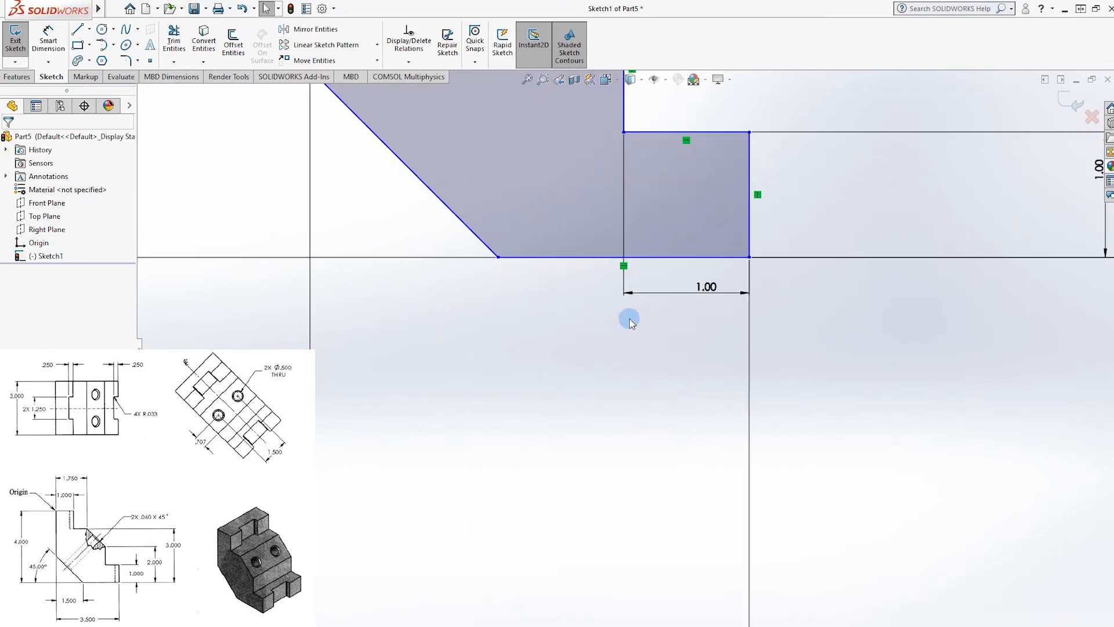
pyautogui.click(620, 302)
pyautogui.press('Delete')
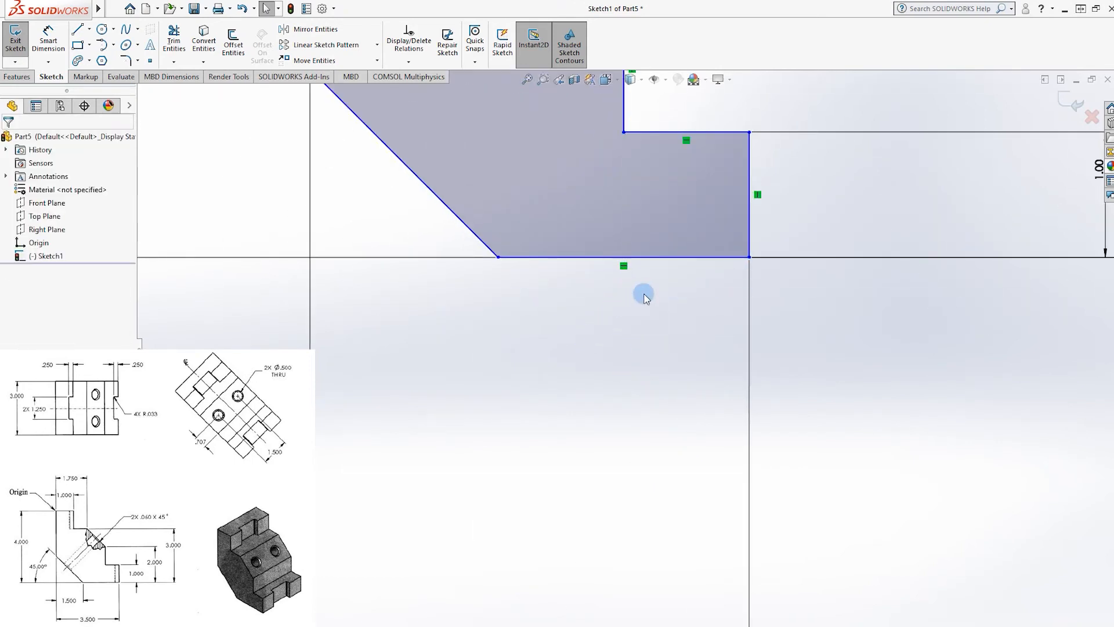
# Dimension the length of the sloped edge between the middle steps on the profile's right side
pyautogui.scroll(3, 642, 291)
pyautogui.click(617, 170)
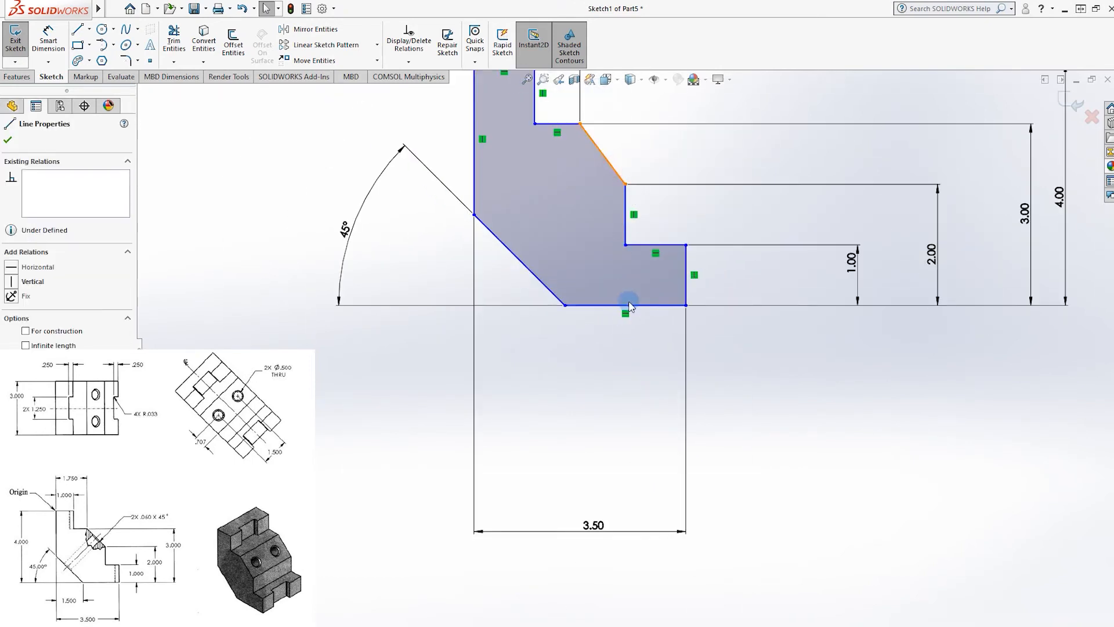
pyautogui.click(630, 304)
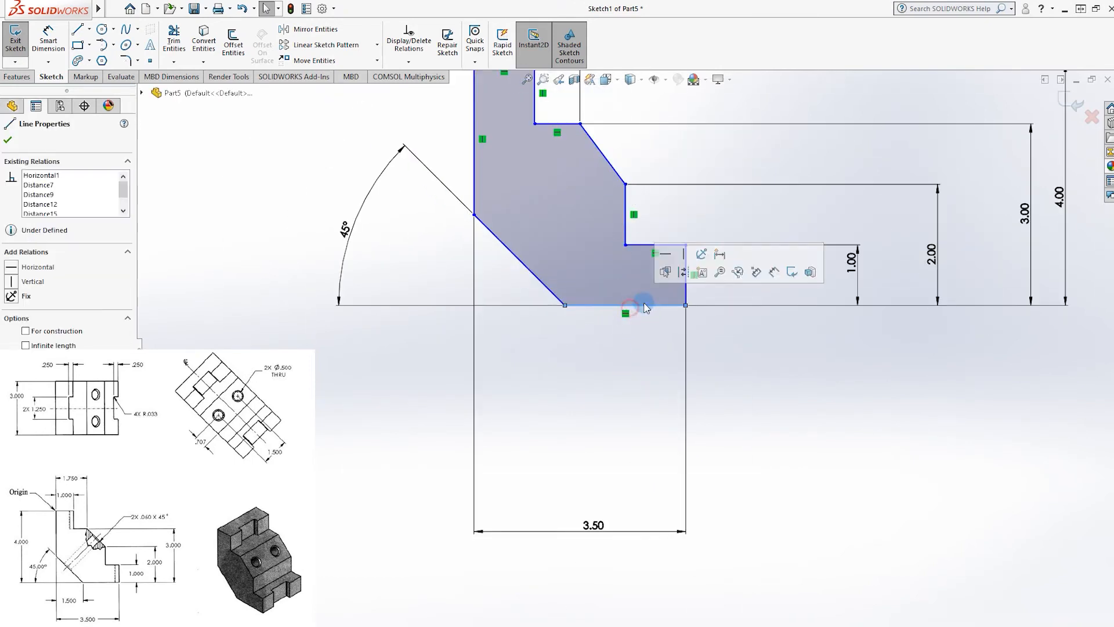
pyautogui.click(50, 46)
pyautogui.click(603, 154)
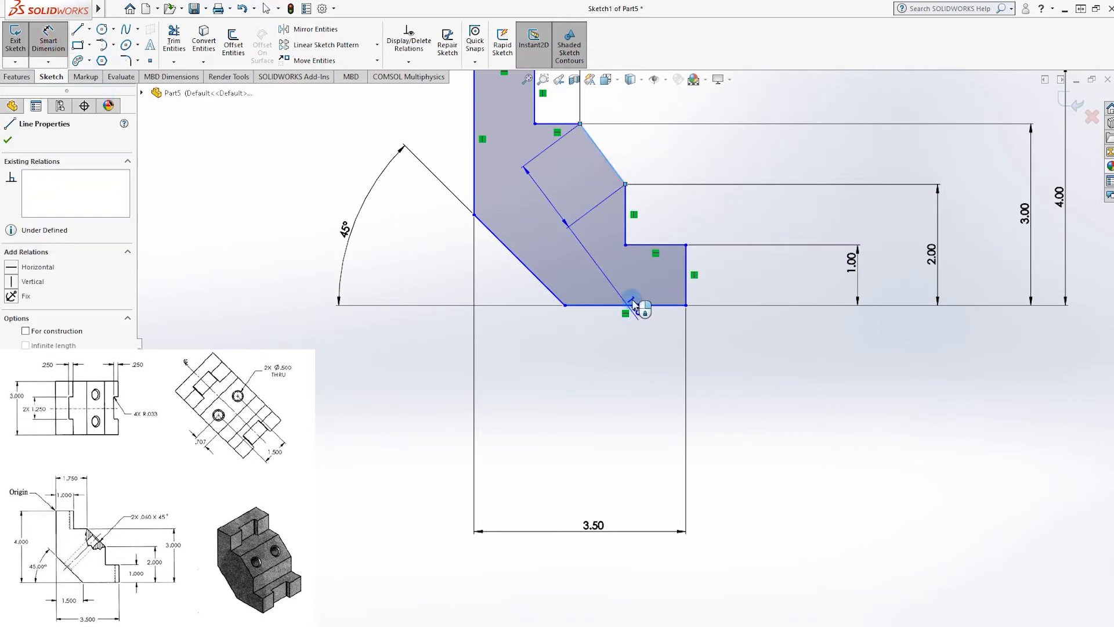
pyautogui.click(633, 304)
pyautogui.press('Return')
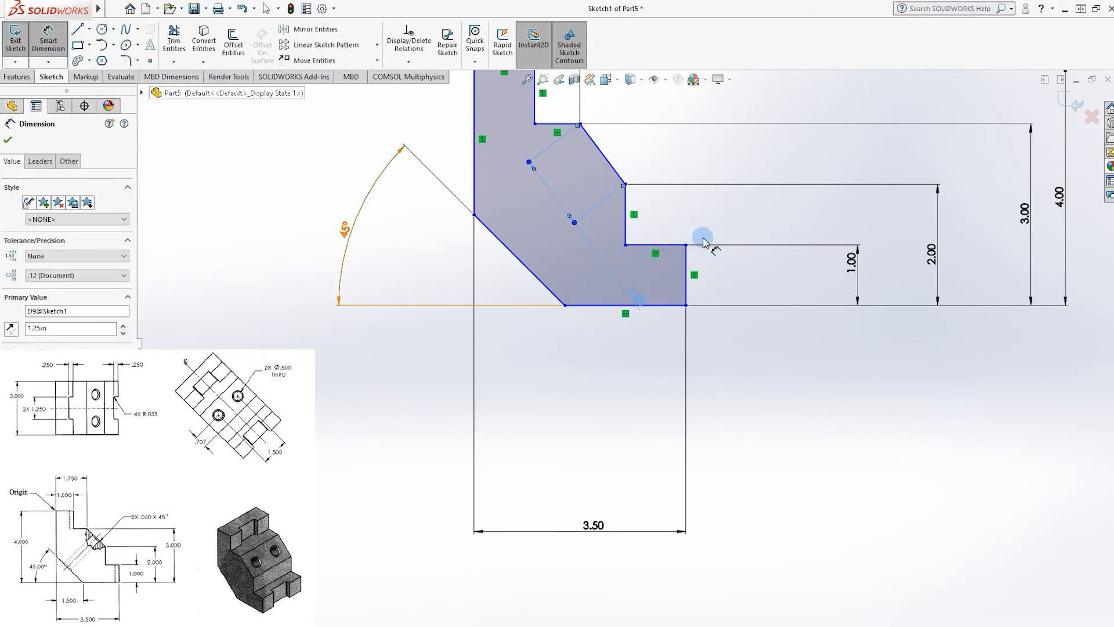
pyautogui.press('Escape')
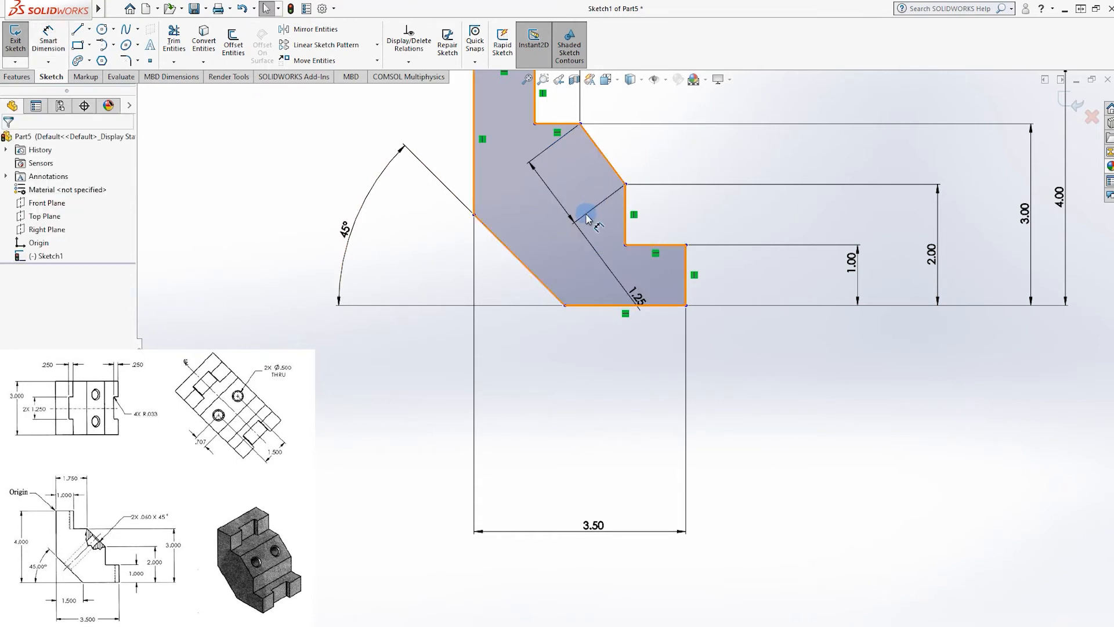
# Delete the length dimension of the sloped edge between the middle steps
pyautogui.doubleClick(639, 299)
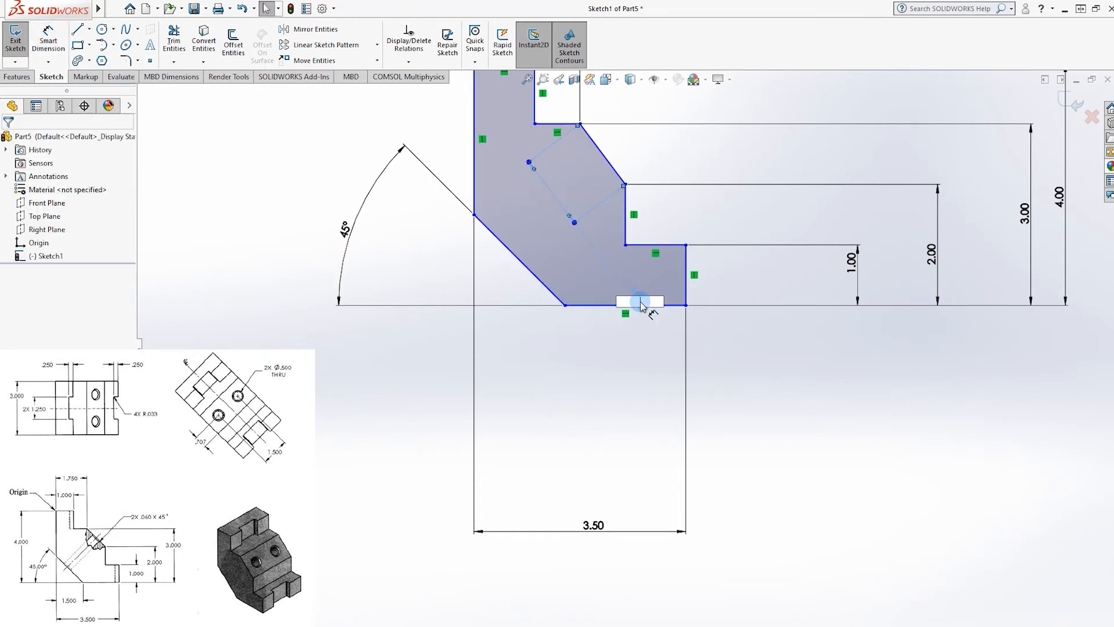
pyautogui.click(574, 224)
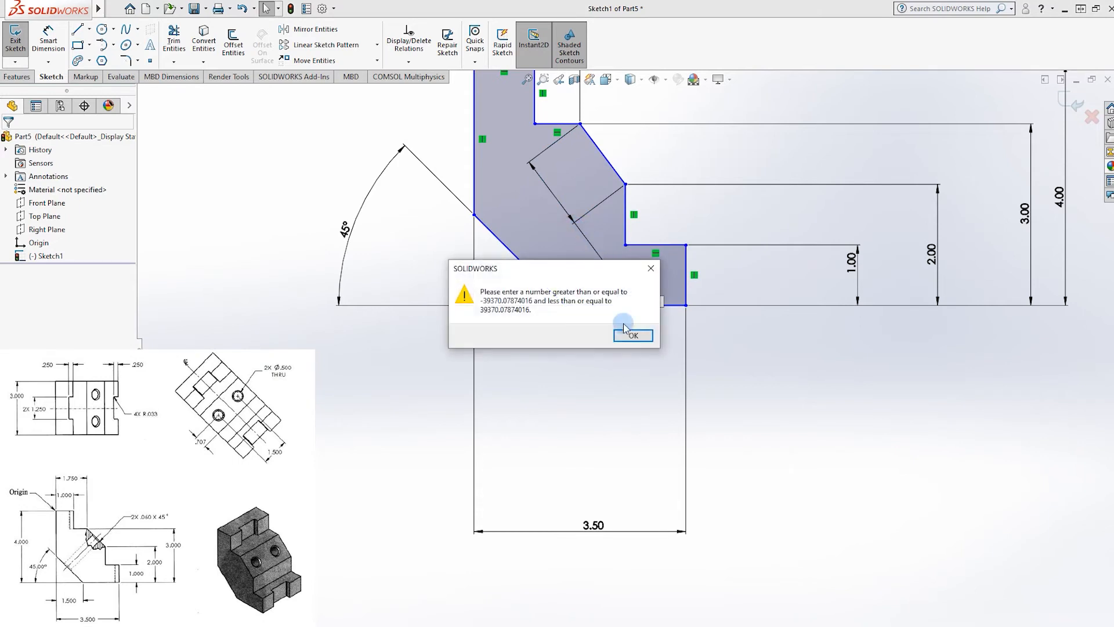
pyautogui.click(627, 331)
pyautogui.click(623, 285)
pyautogui.press('Delete')
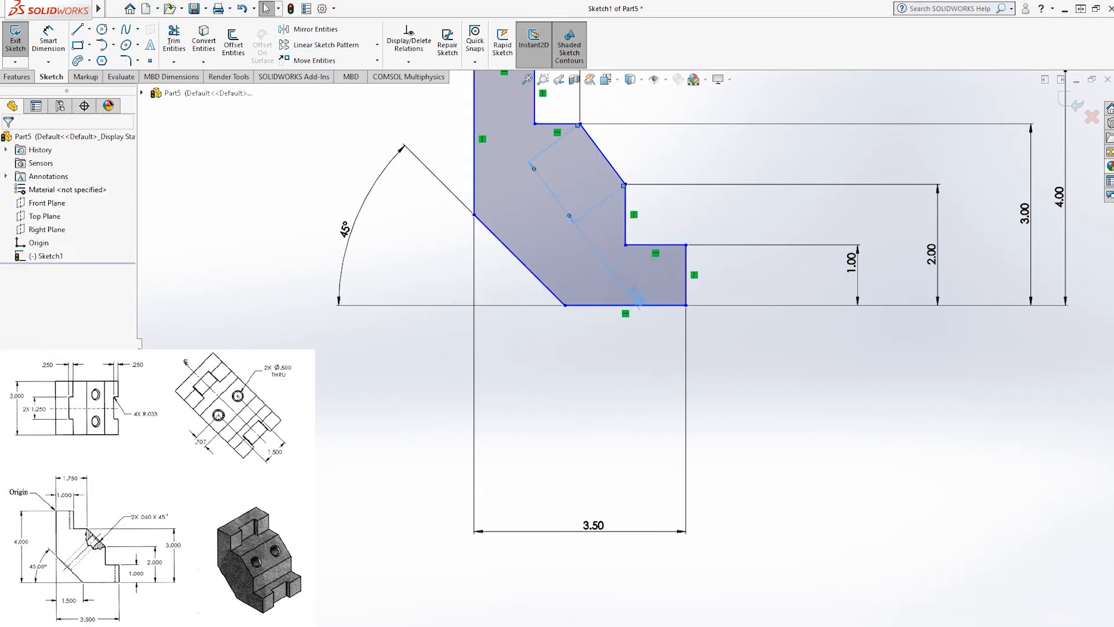
# Dimension the angle between the upper-right sloped edge and the bottom edge as 45 degrees
pyautogui.click(609, 169)
pyautogui.click(656, 305)
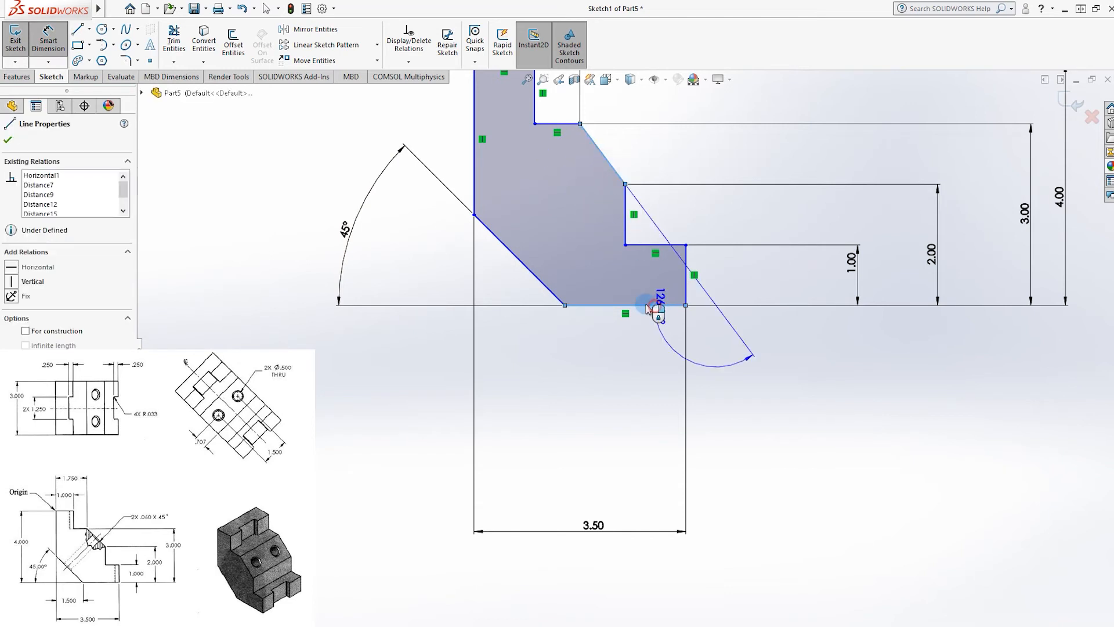
pyautogui.click(500, 187)
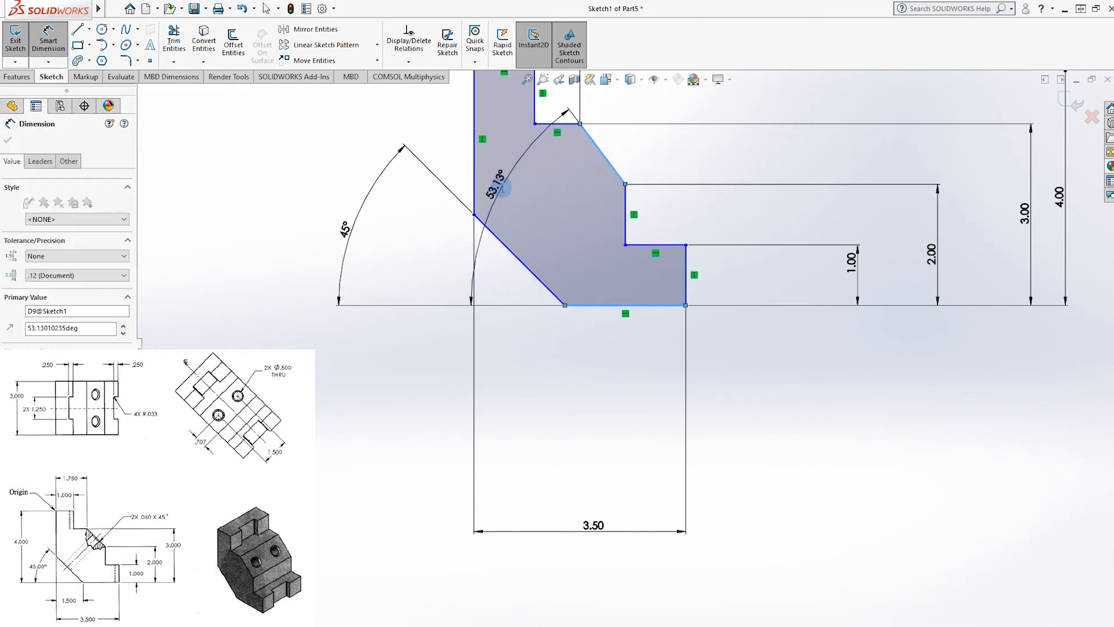
pyautogui.write('45')
pyautogui.press('Return')
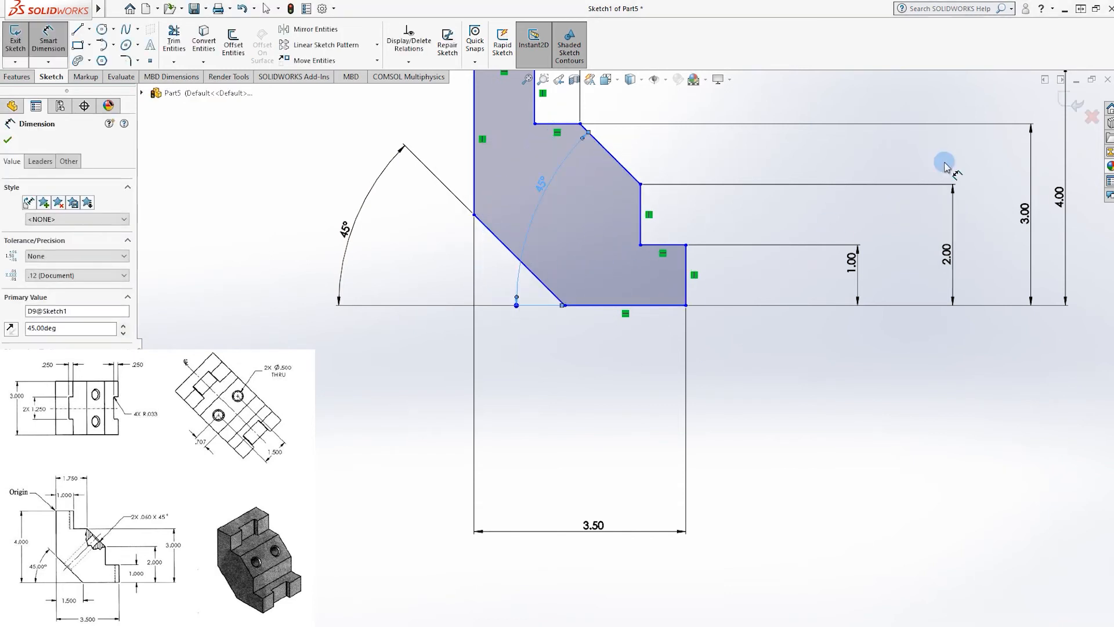
pyautogui.click(842, 155)
# Extrude the closed stepped profile as a blind boss with a depth of 3 in
pyautogui.scroll(3, 815, 185)
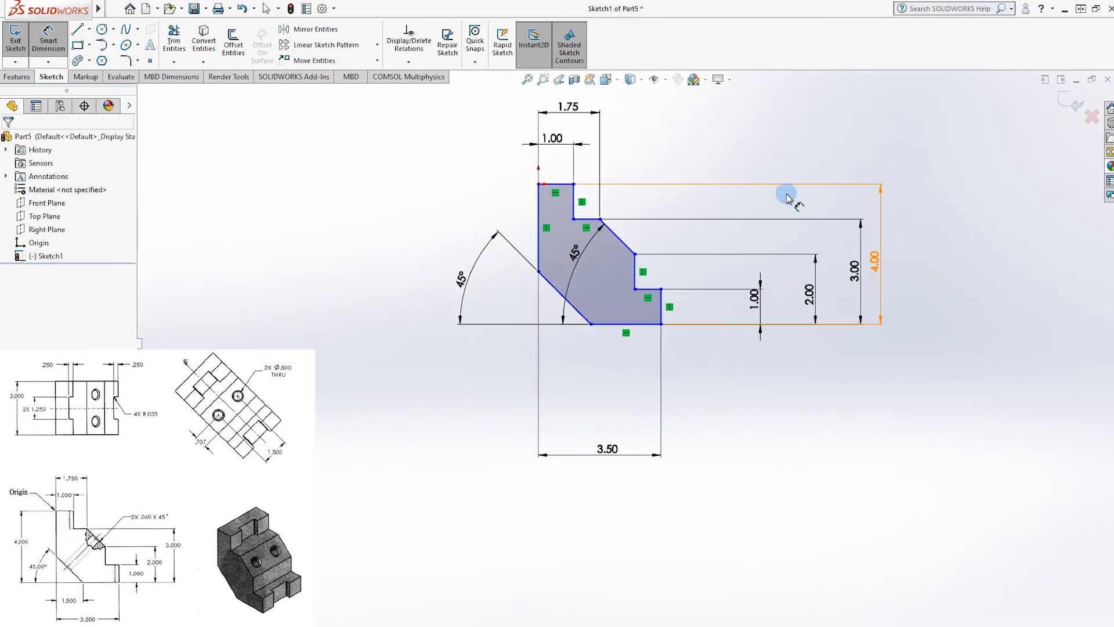
pyautogui.scroll(-3, 674, 270)
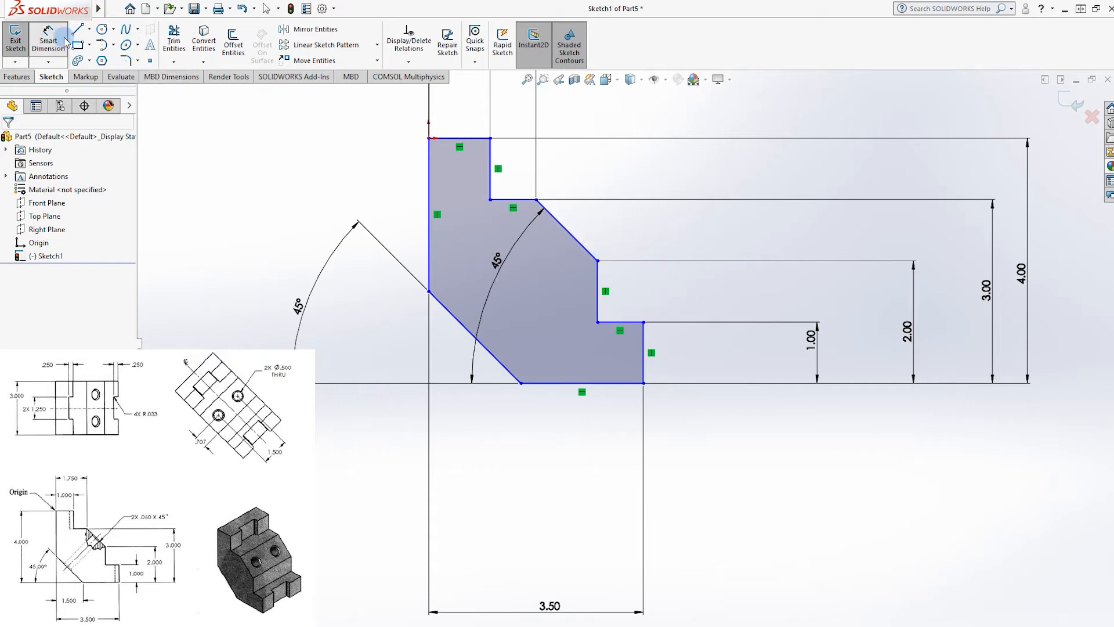
pyautogui.click(17, 76)
pyautogui.click(20, 41)
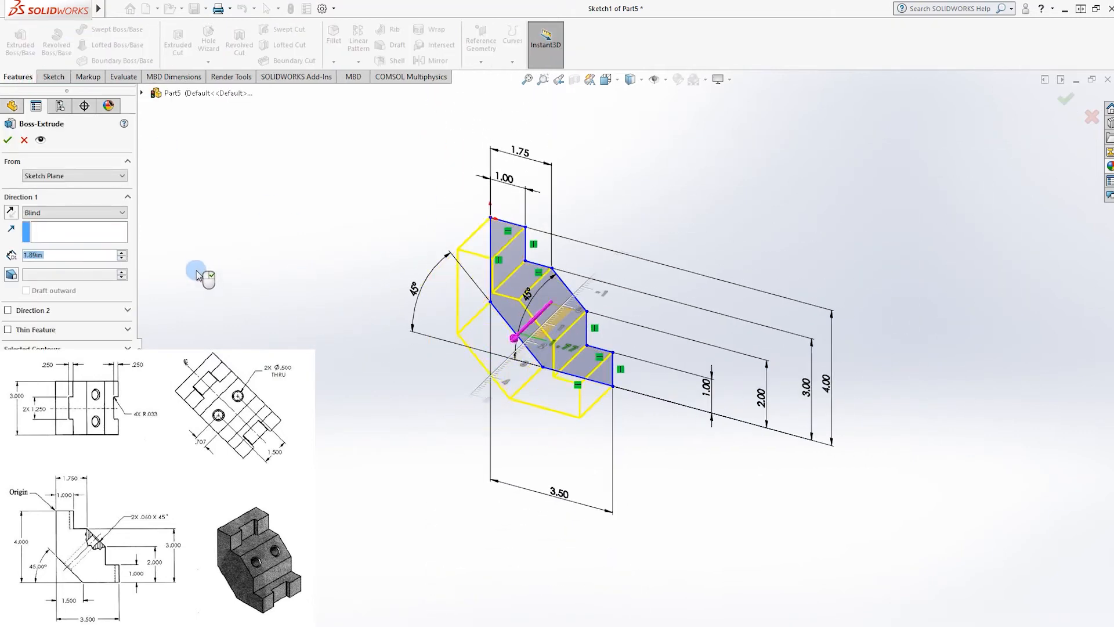
pyautogui.click(87, 253)
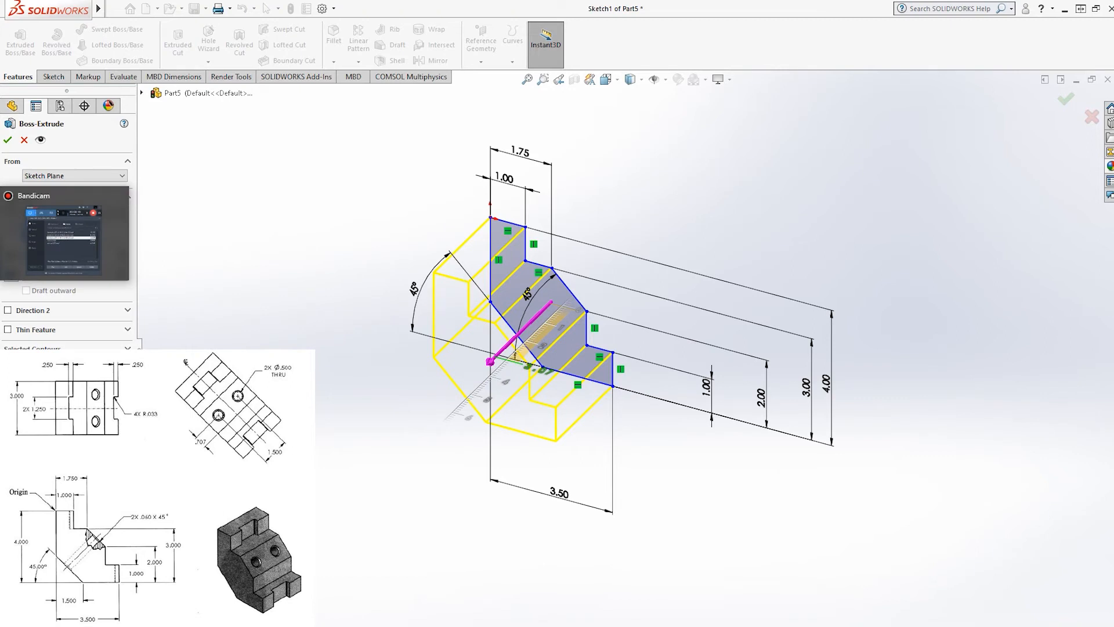
pyautogui.write('3')
pyautogui.press('Return')
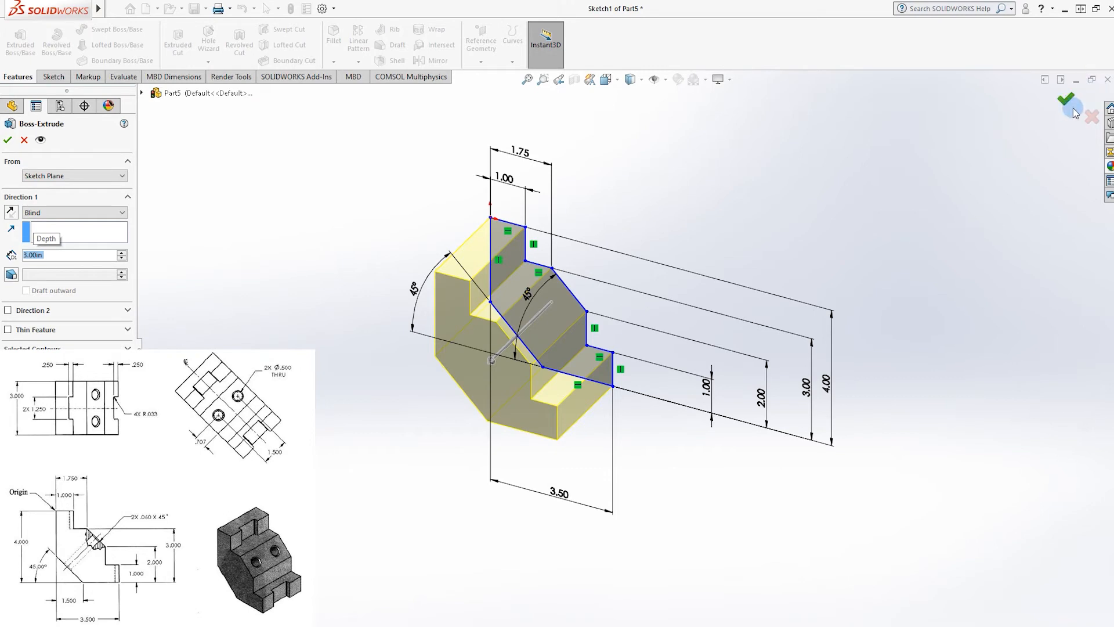
pyautogui.rightClick(612, 233)
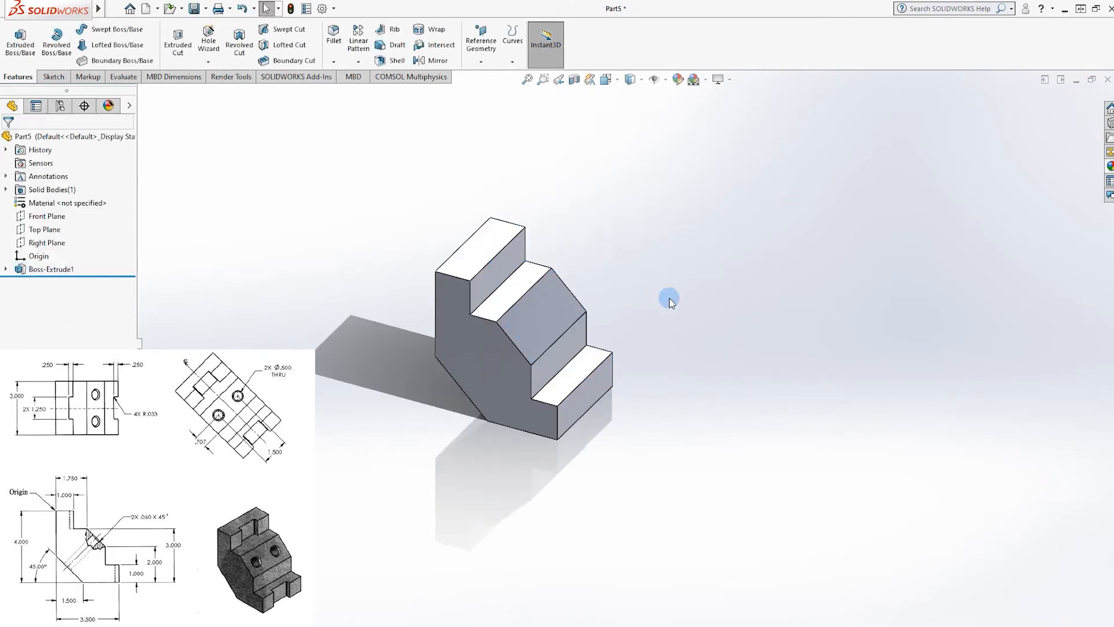
# Start a new sketch on the block's highest top face, viewed from the top
pyautogui.click(481, 257)
pyautogui.rightClick(481, 257)
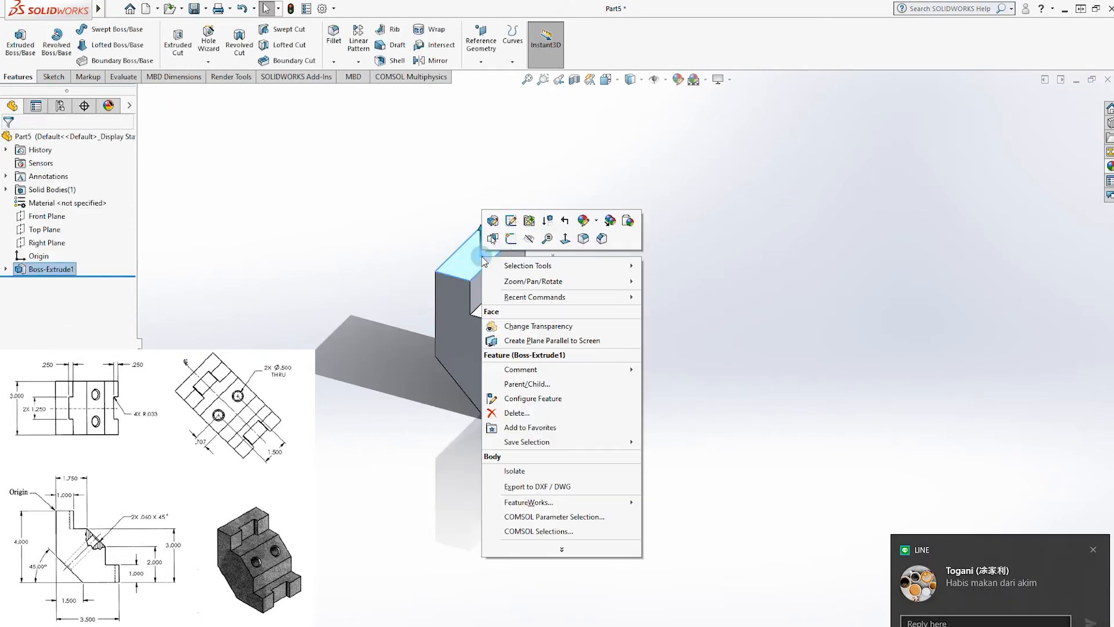
pyautogui.click(508, 242)
pyautogui.rightClick(495, 249)
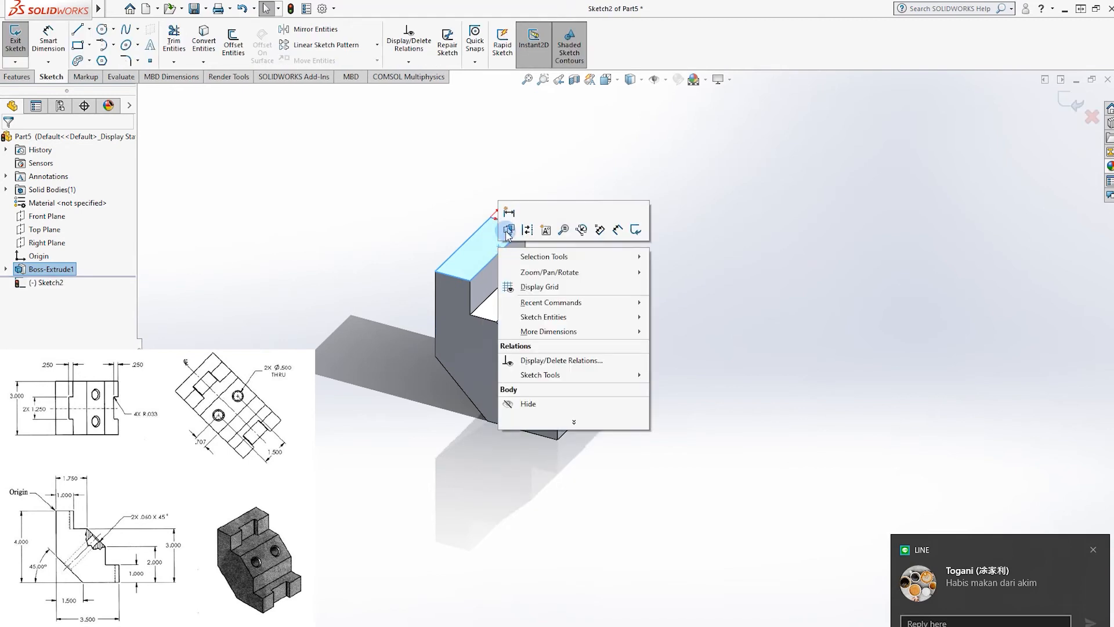
pyautogui.click(566, 176)
pyautogui.rightClick(481, 257)
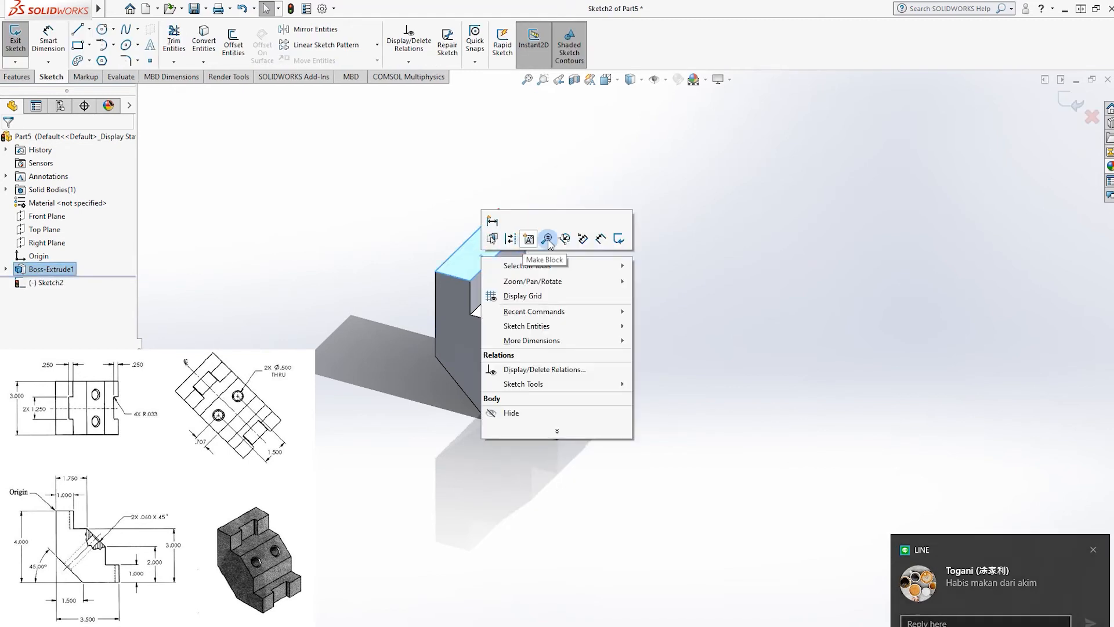
pyautogui.click(784, 246)
pyautogui.click(614, 79)
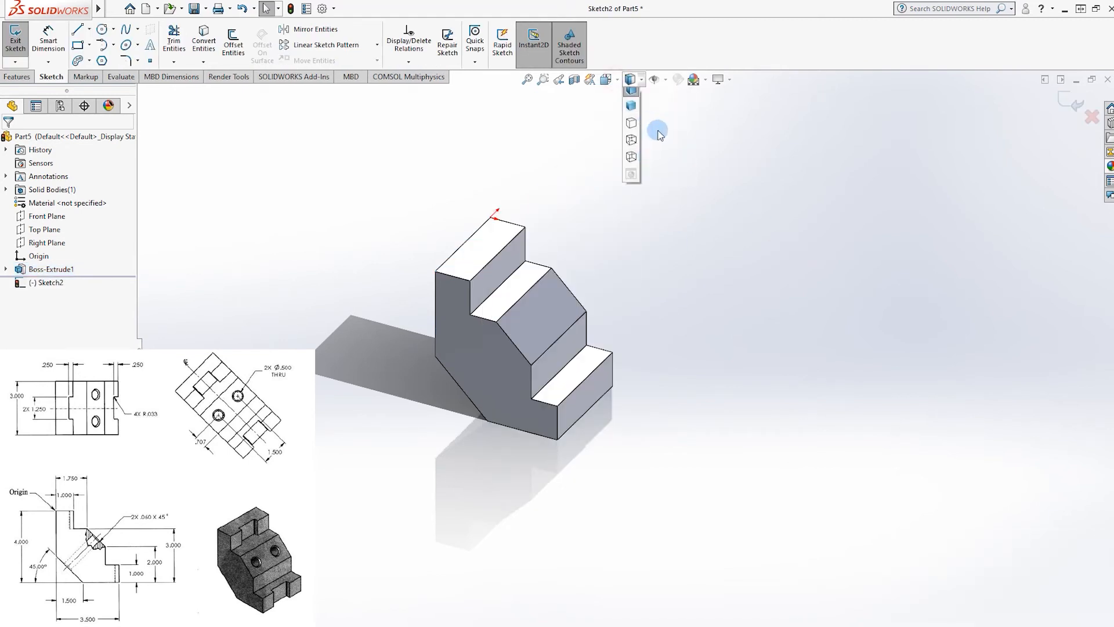
pyautogui.click(606, 79)
pyautogui.click(673, 149)
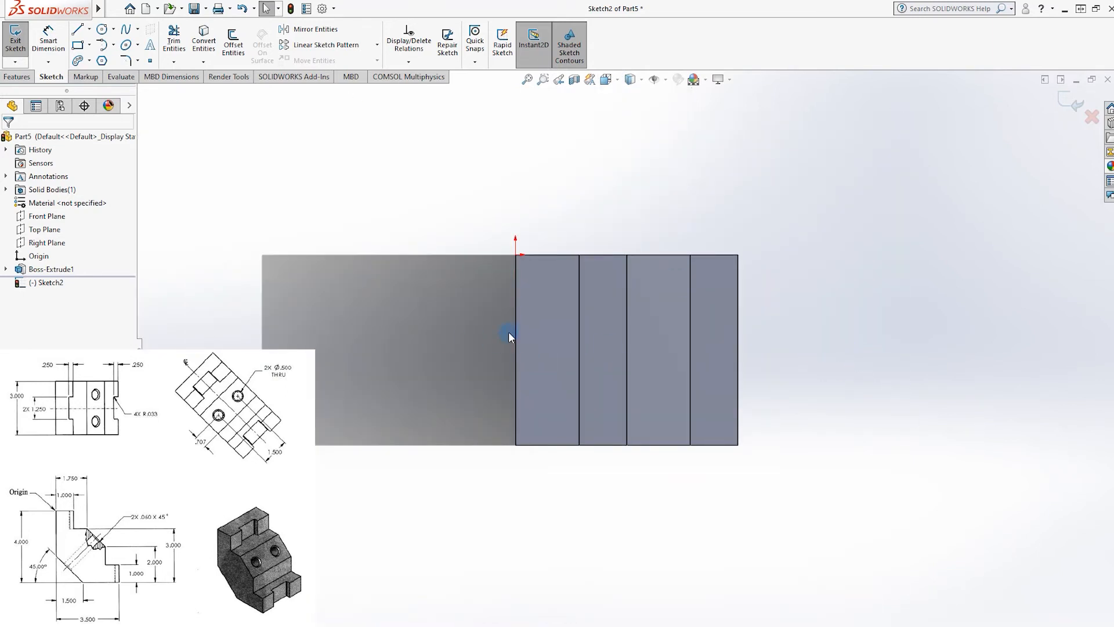
# Sketch two center rectangles about 0.92 in long, centered on the midpoints of the tallest step's inner edge and the lowest step's outer edge
pyautogui.click(88, 45)
pyautogui.click(95, 75)
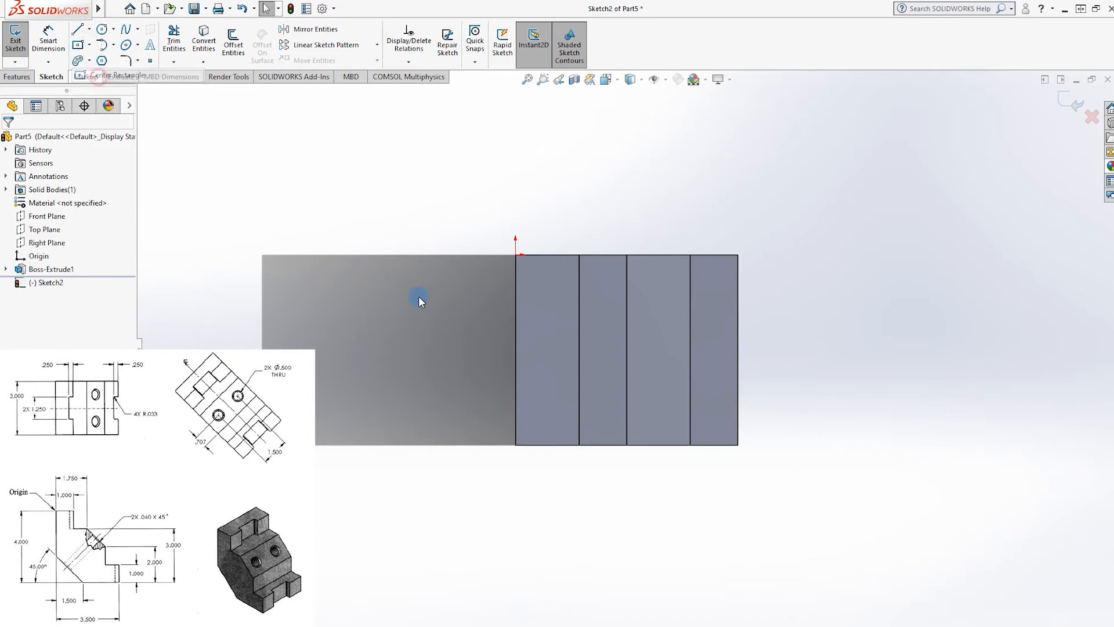
pyautogui.click(579, 351)
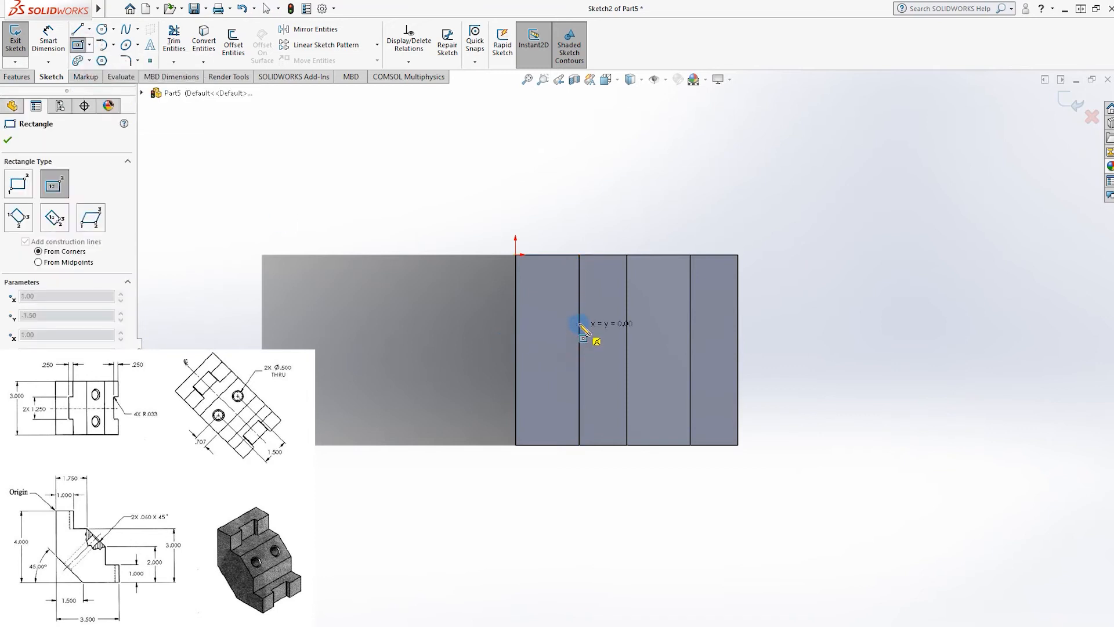
pyautogui.click(588, 321)
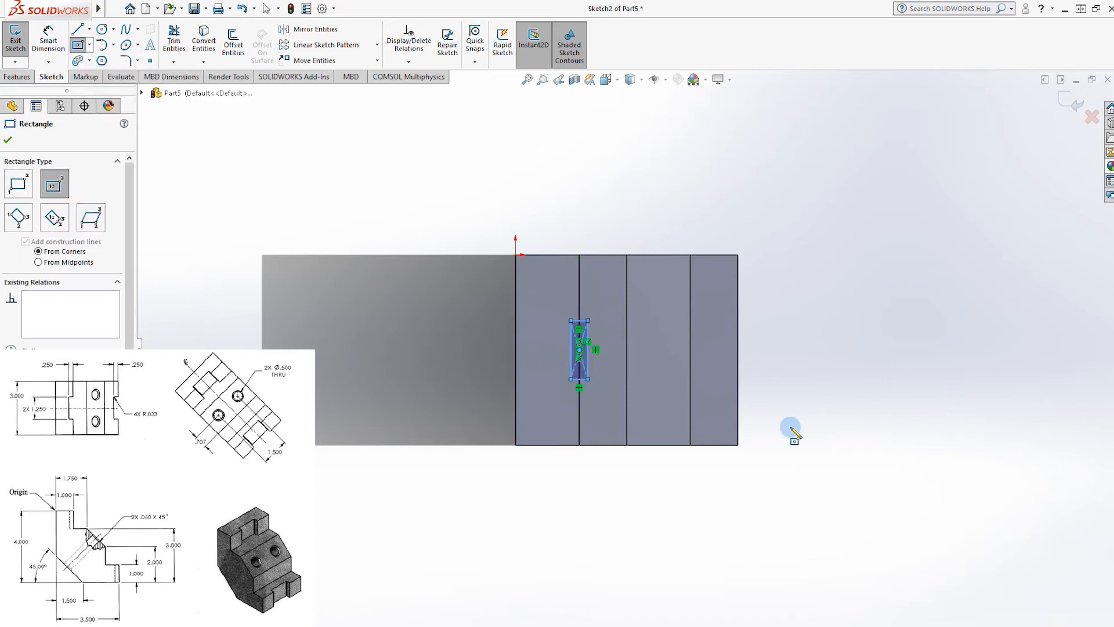
pyautogui.click(737, 350)
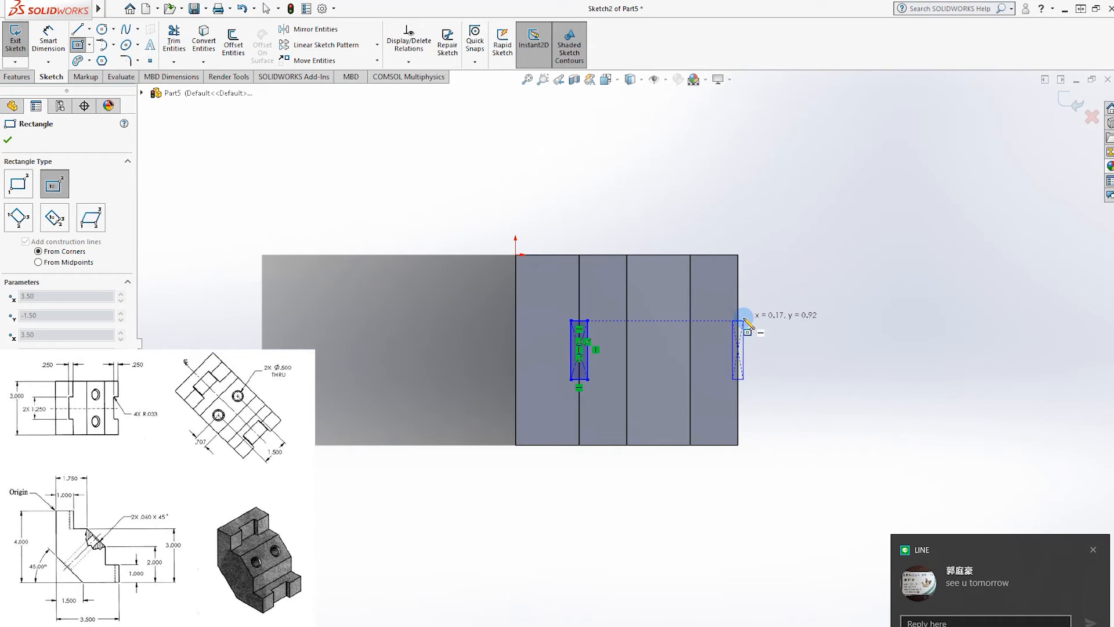
pyautogui.click(744, 321)
pyautogui.press('Escape')
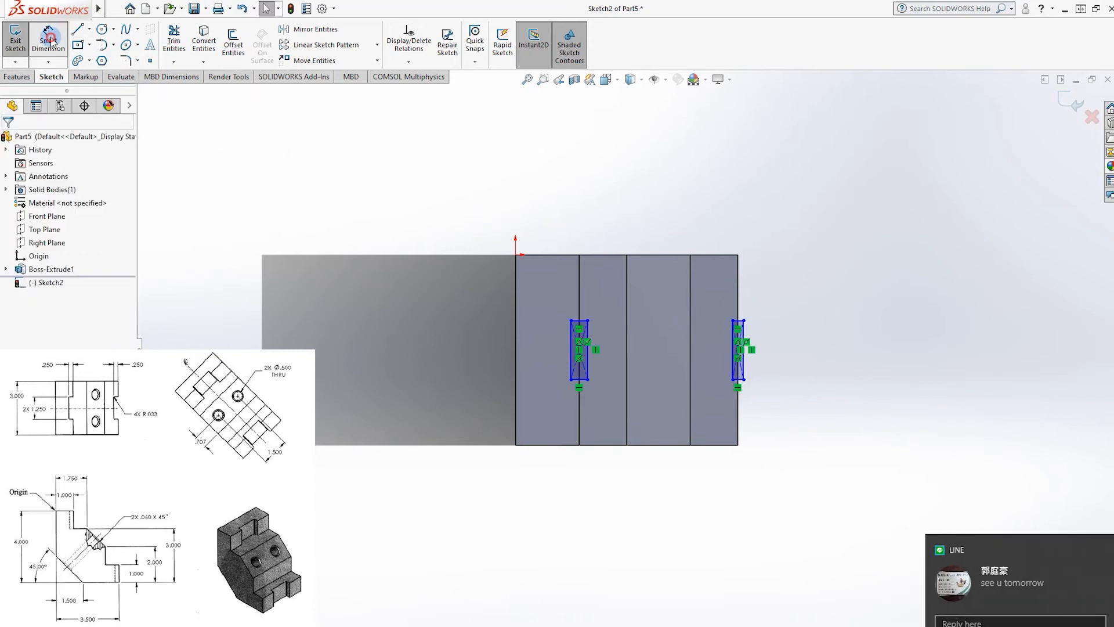
# Dimension the first rectangle's long side on the tallest step as 0.25 in from the step edge
pyautogui.click(50, 40)
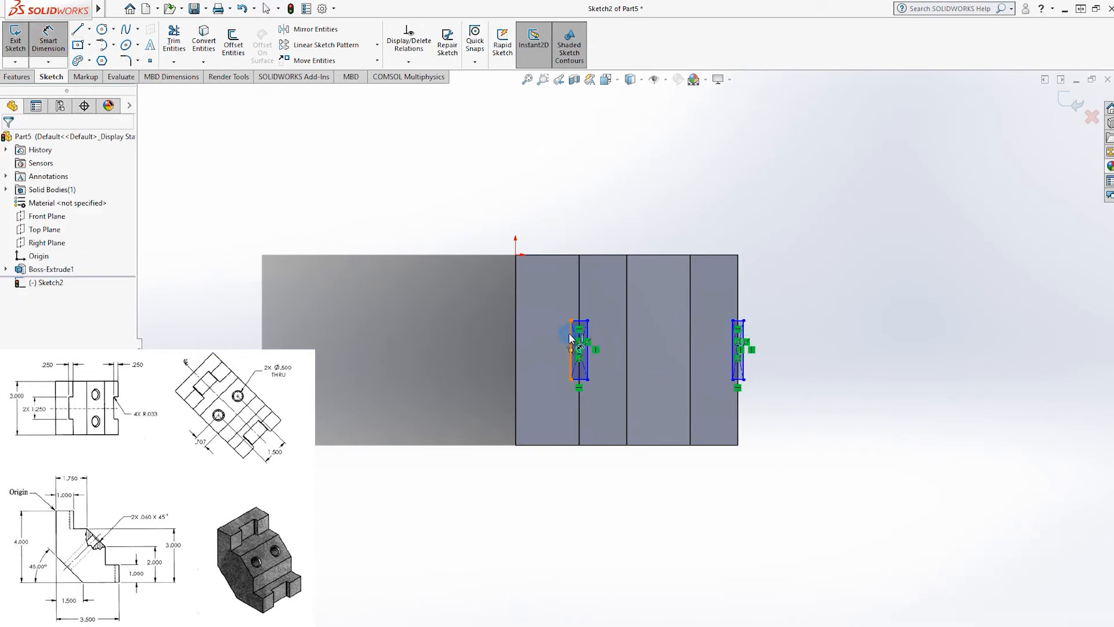
pyautogui.click(570, 338)
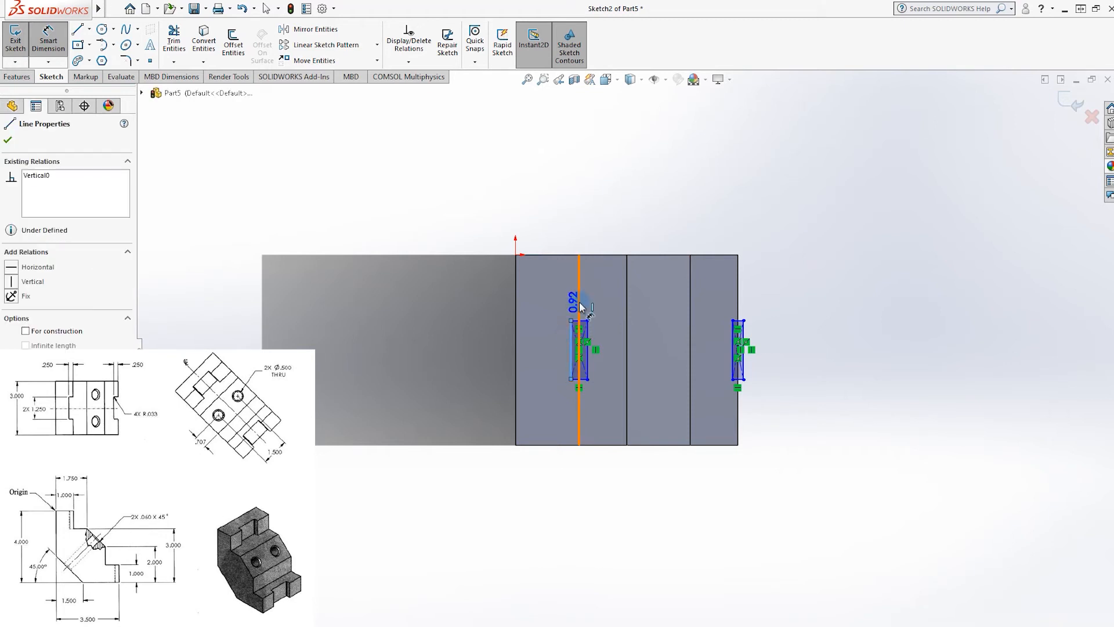
pyautogui.click(579, 337)
pyautogui.click(546, 221)
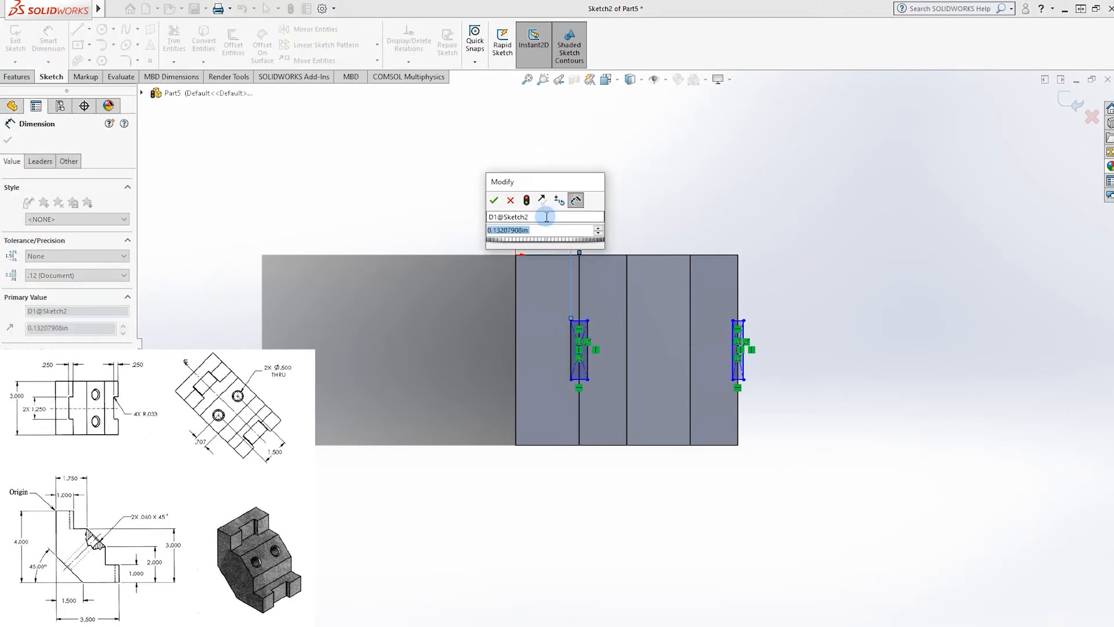
pyautogui.write('0.25')
pyautogui.press('Return')
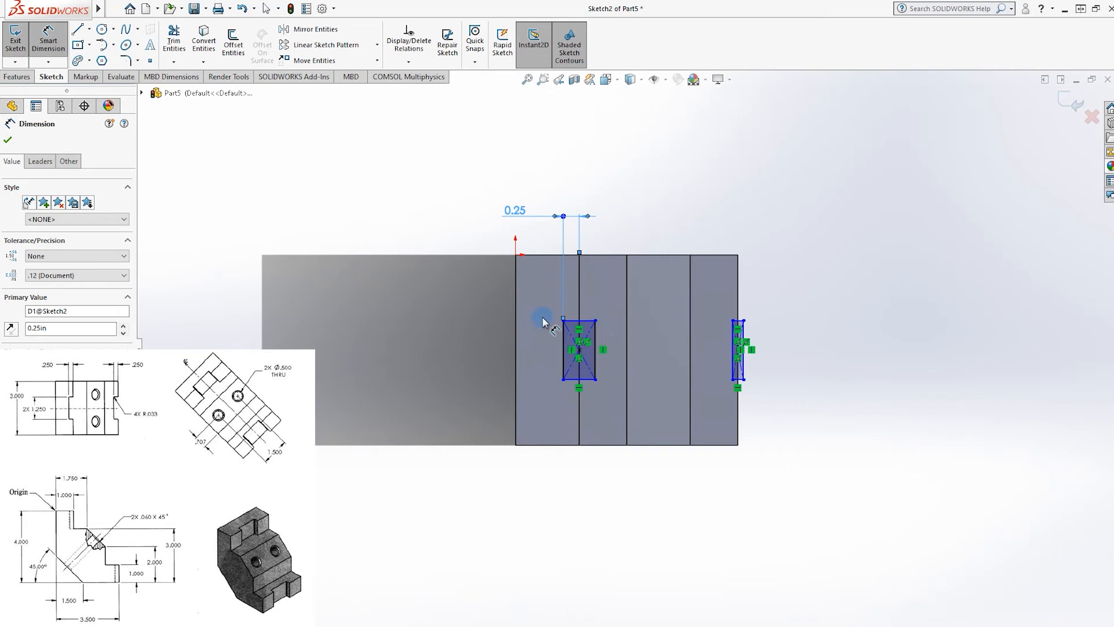
# Dimension the length of the rectangle on the tallest step's edge as 1.25 in
pyautogui.click(584, 321)
pyautogui.click(580, 380)
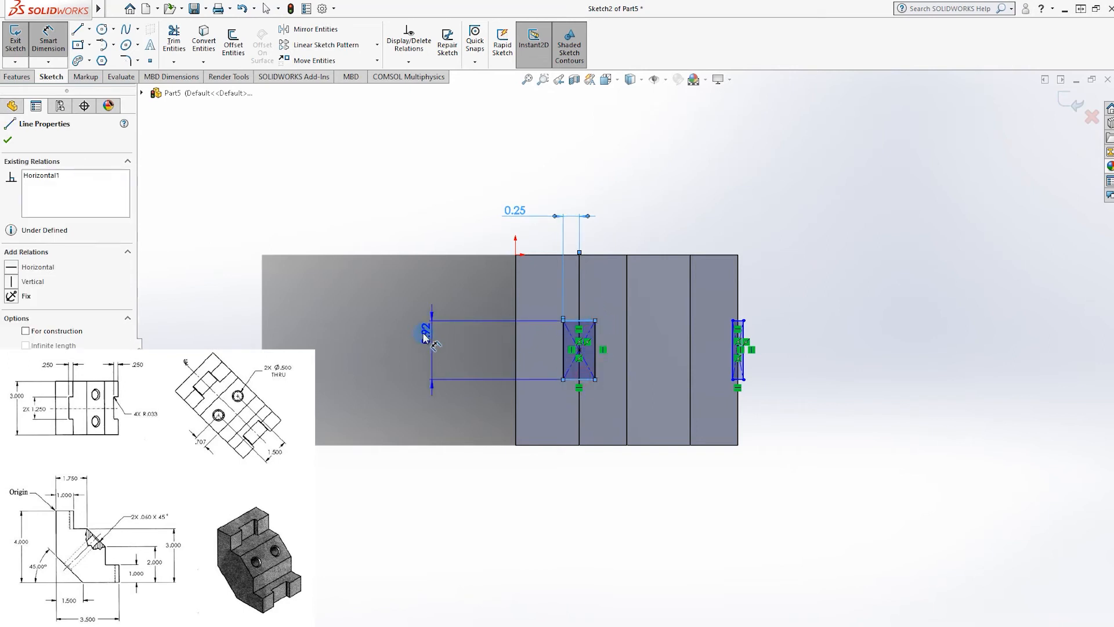
pyautogui.click(409, 354)
pyautogui.write('1.25')
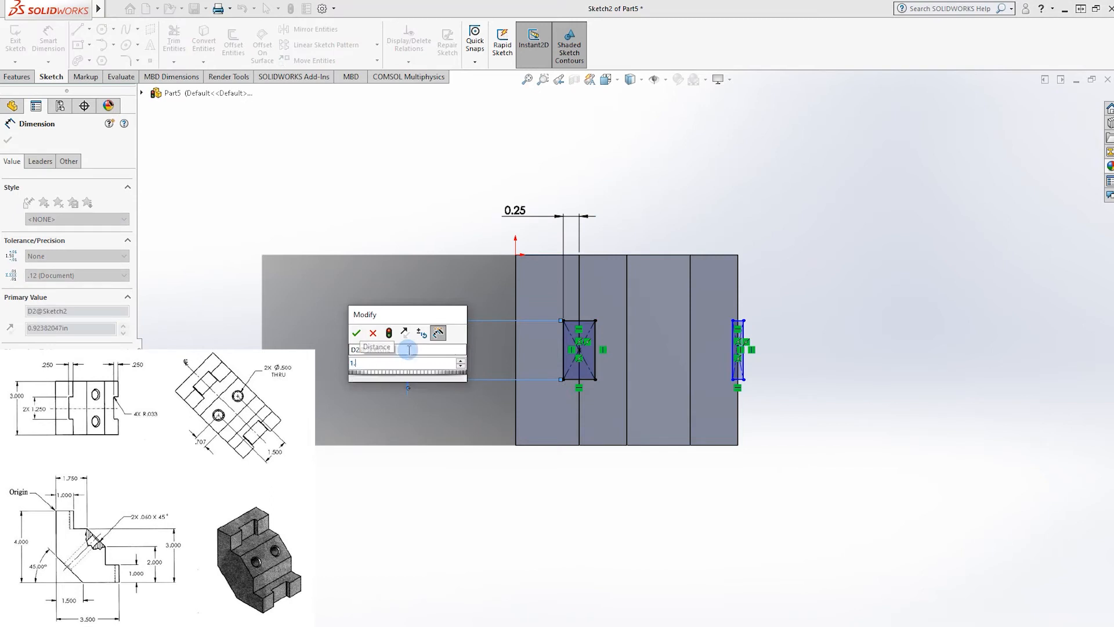
pyautogui.press('Return')
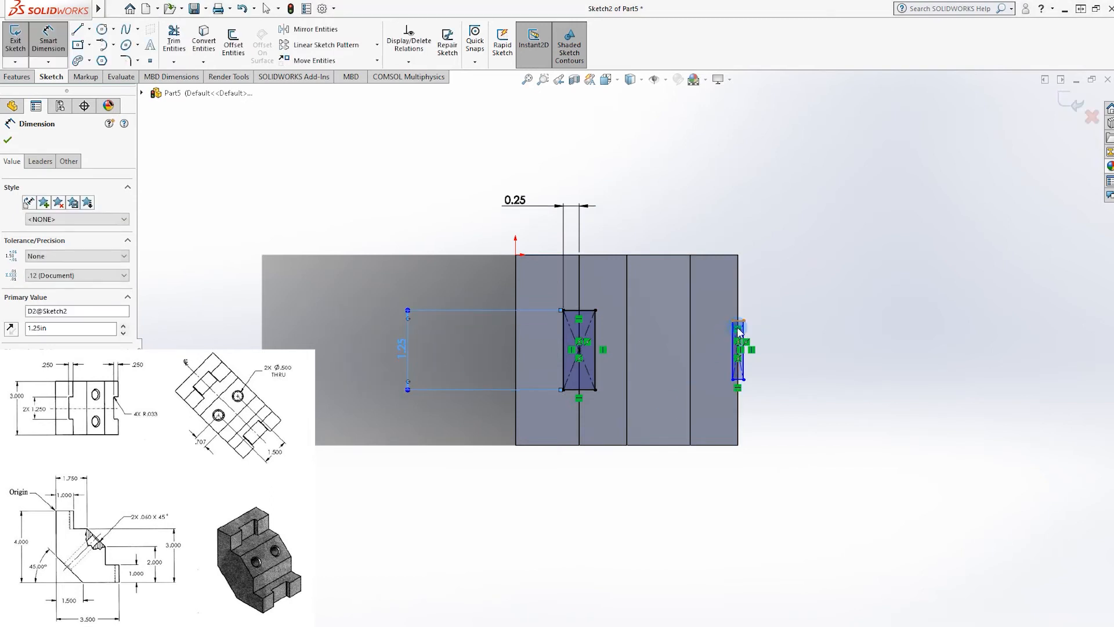
# Dimension the length of the rectangle on the block's outer edge as 1.25 in
pyautogui.click(734, 337)
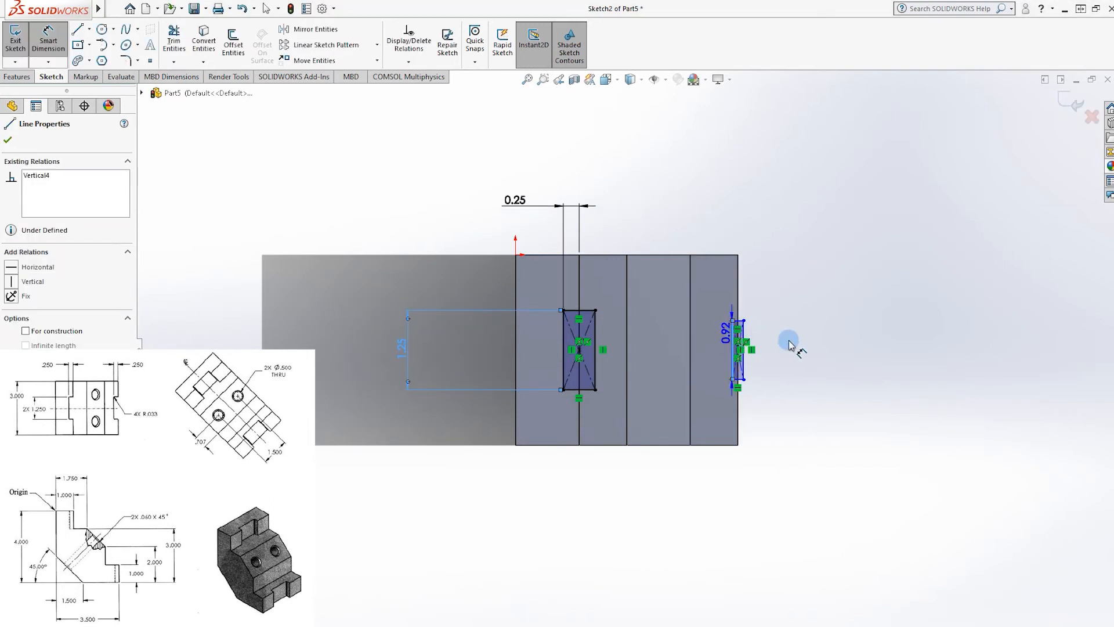
pyautogui.click(791, 348)
pyautogui.write('1.25')
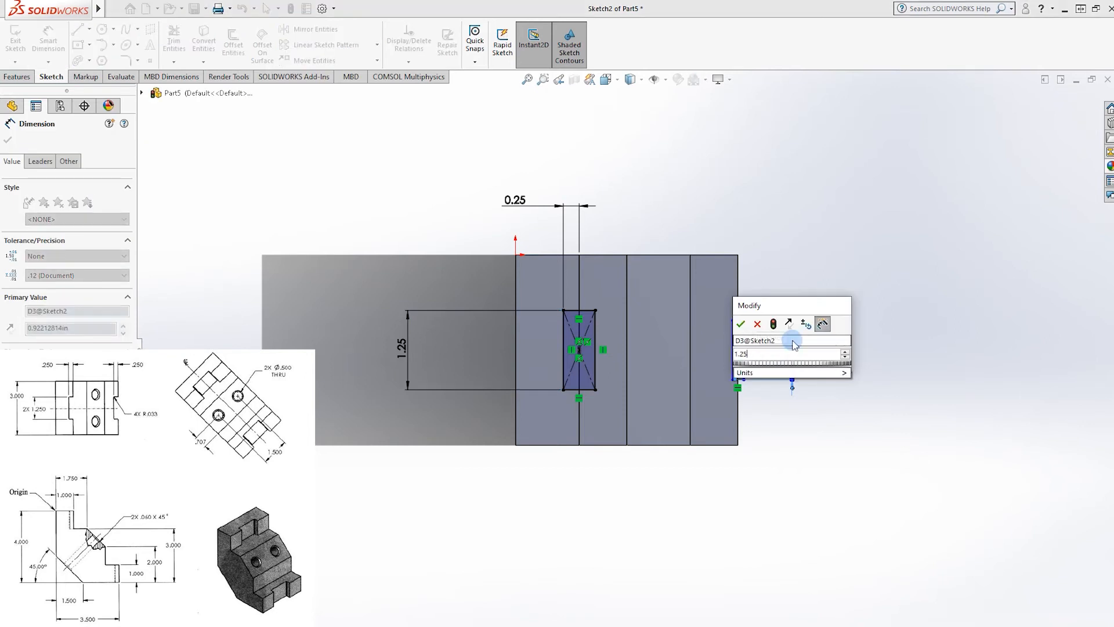
pyautogui.press('Return')
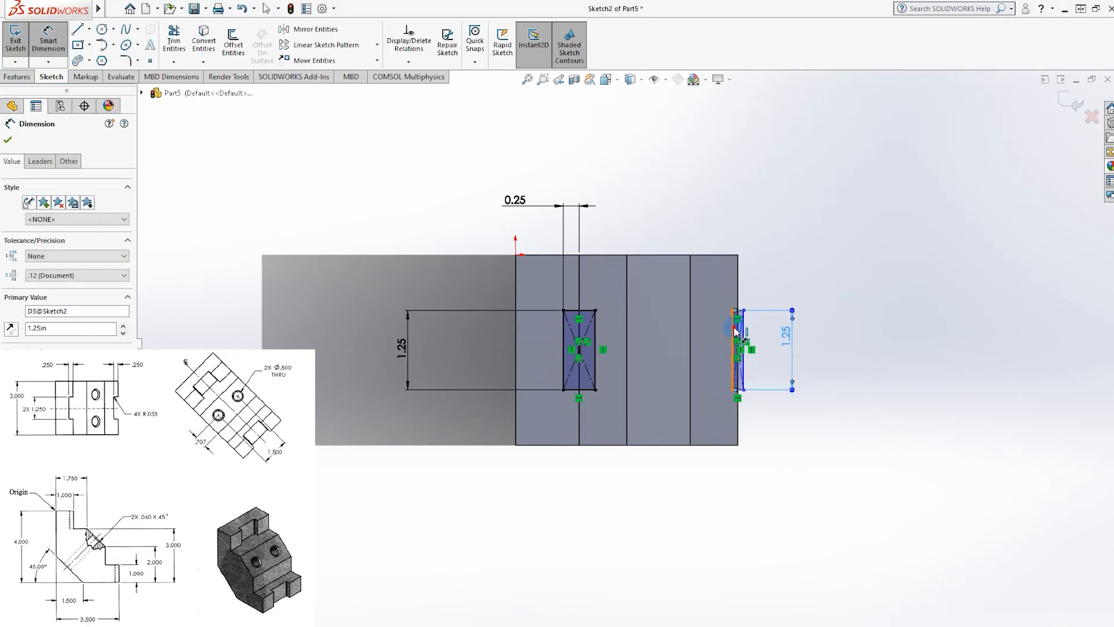
# Dimension the outer rectangle's inner long side as 0.25 in from the block's outer edge
pyautogui.click(735, 330)
pyautogui.click(738, 290)
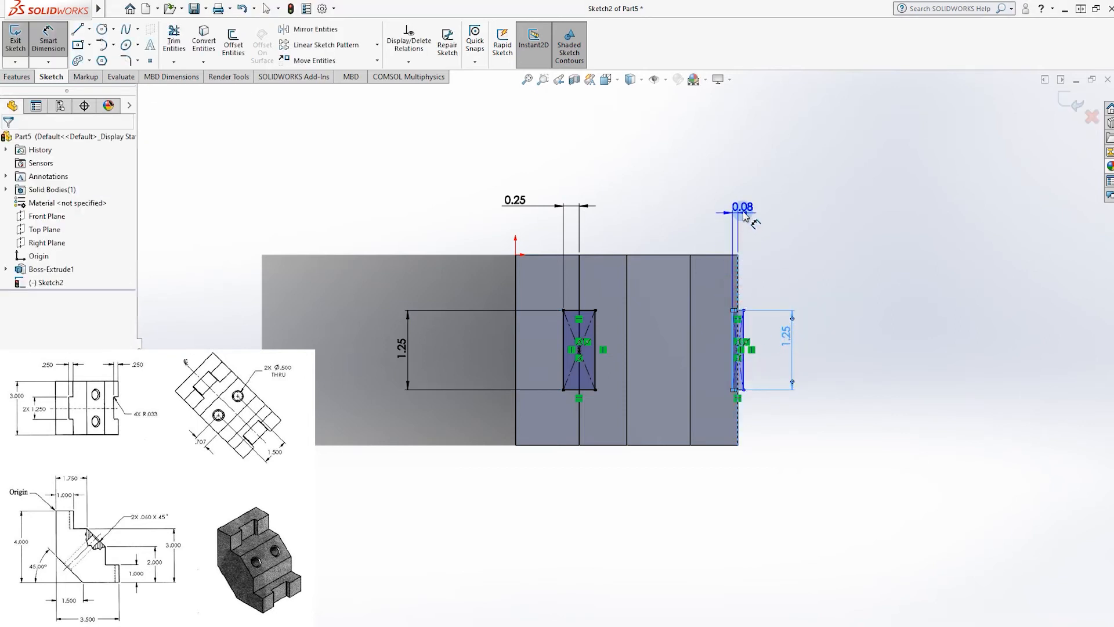
pyautogui.click(744, 197)
pyautogui.write('0.')
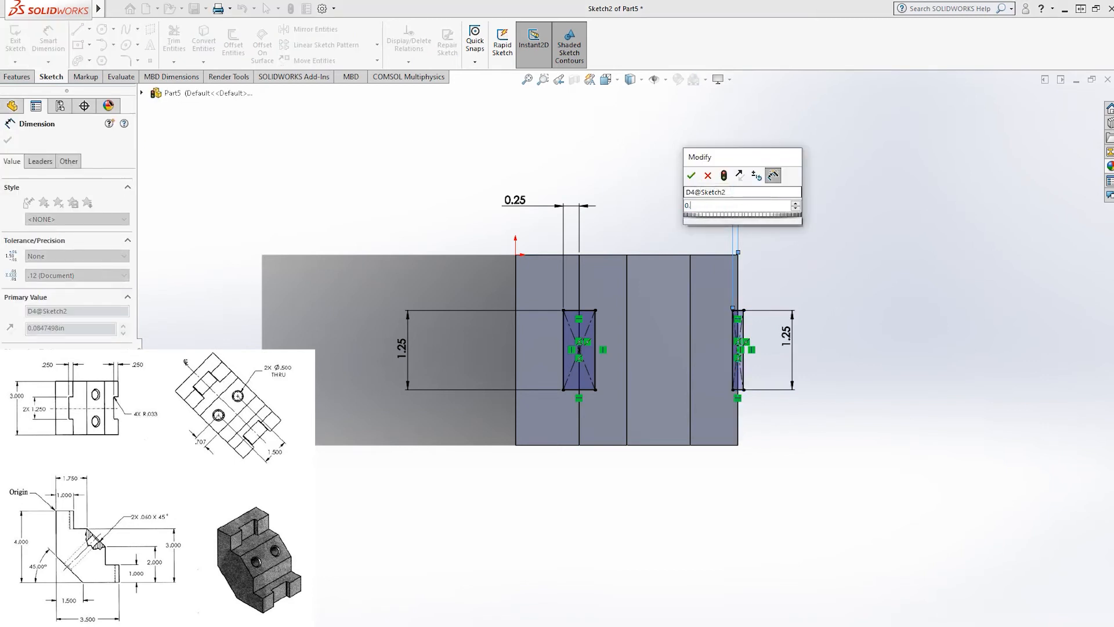
pyautogui.write('25')
pyautogui.press('Return')
pyautogui.press('Escape')
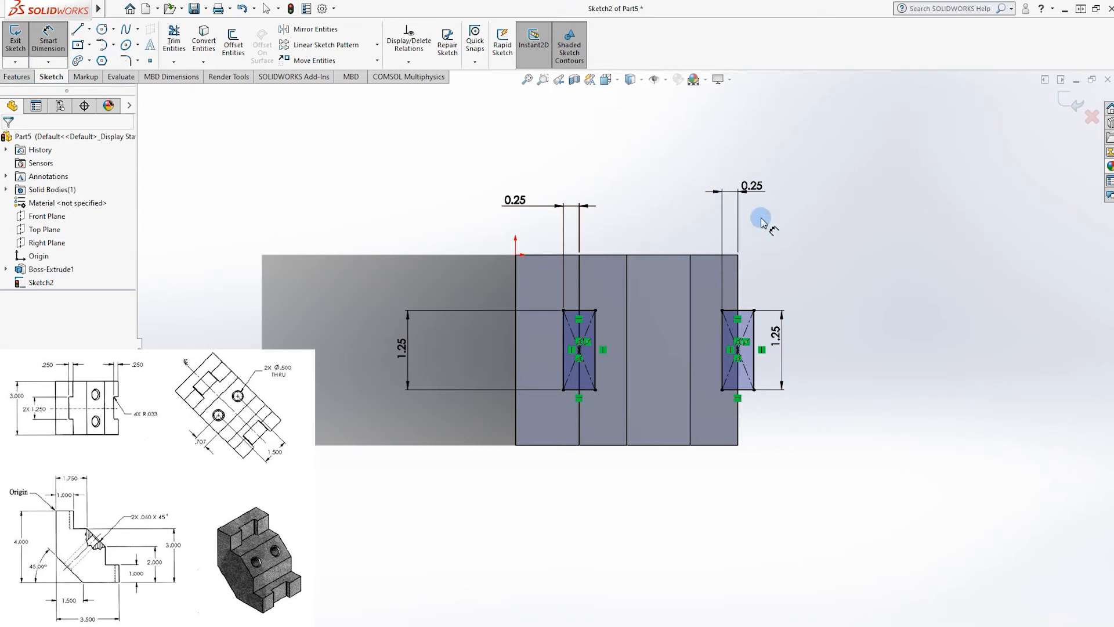
pyautogui.click(23, 80)
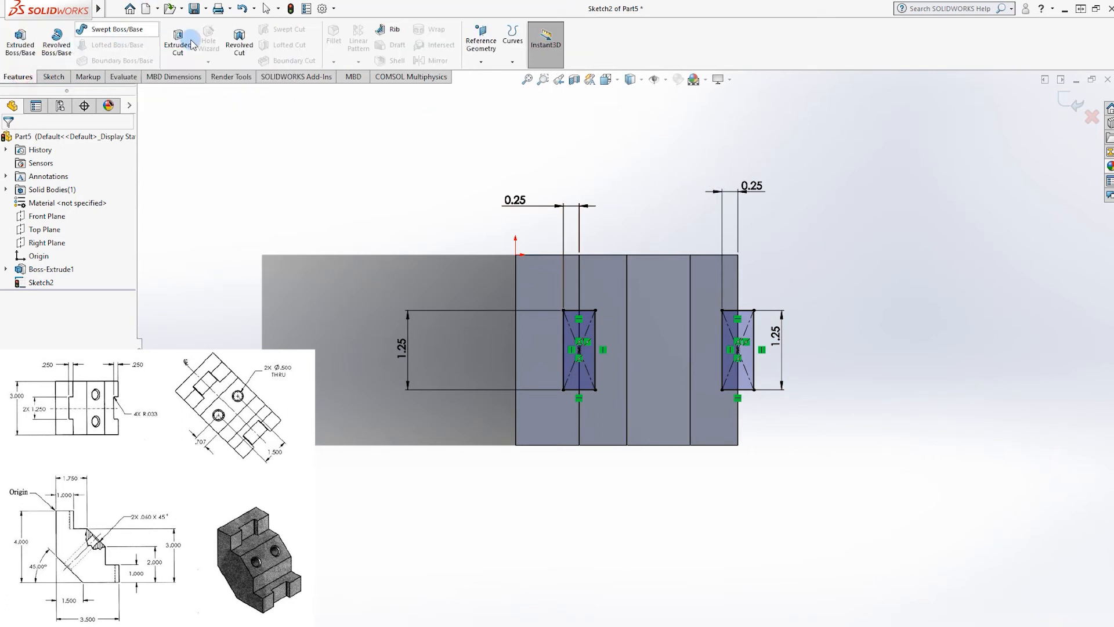
pyautogui.click(178, 41)
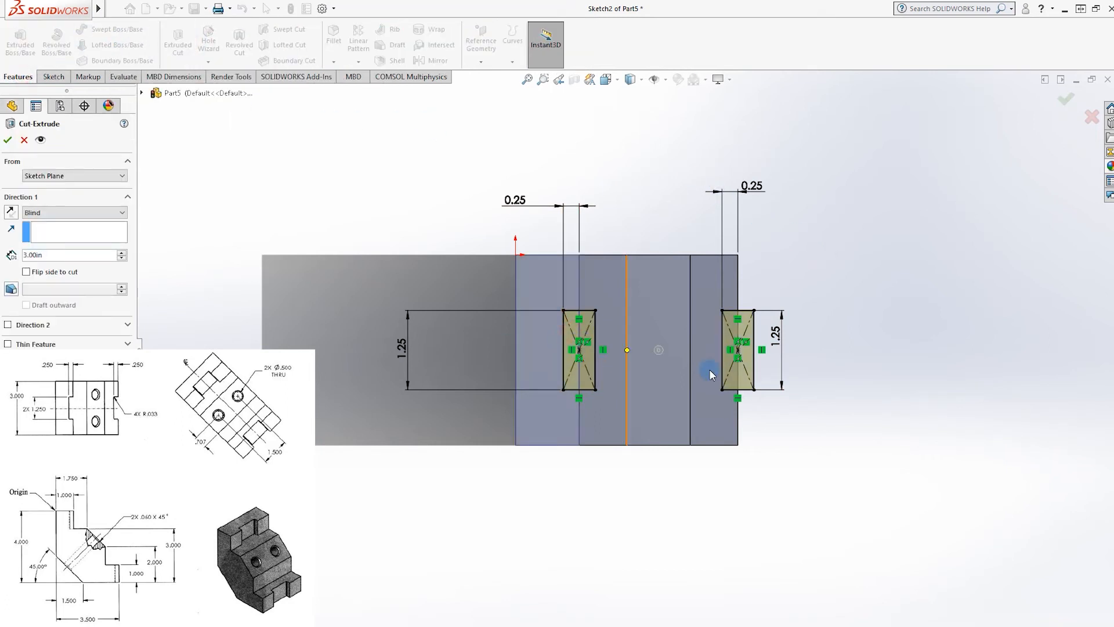
pyautogui.moveTo(820, 355); pyautogui.dragTo(696, 208, button='middle')
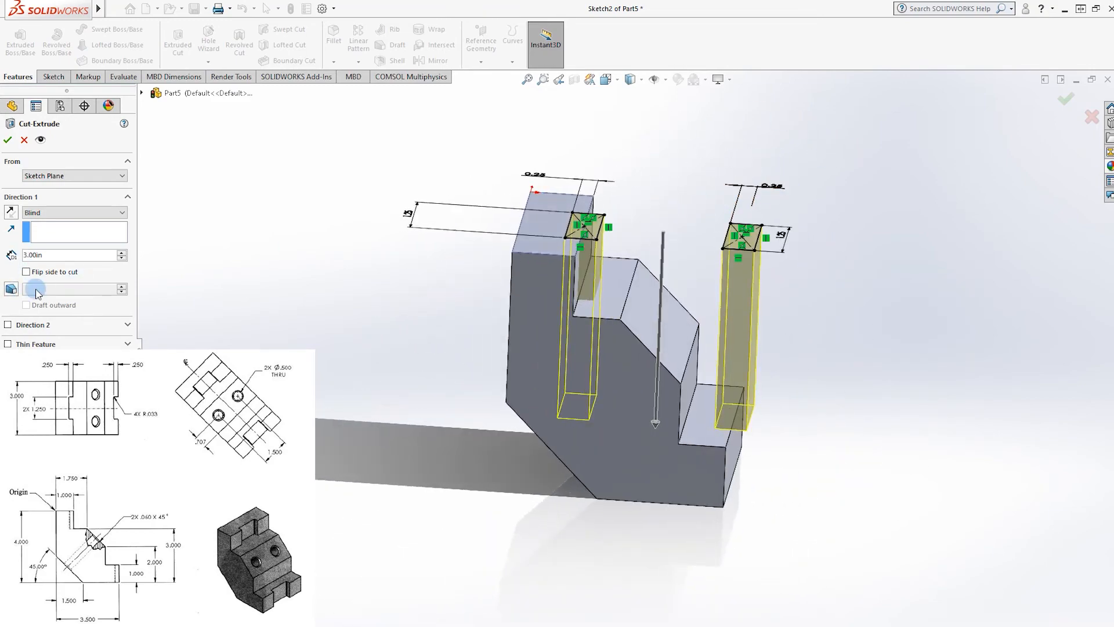
pyautogui.click(49, 176)
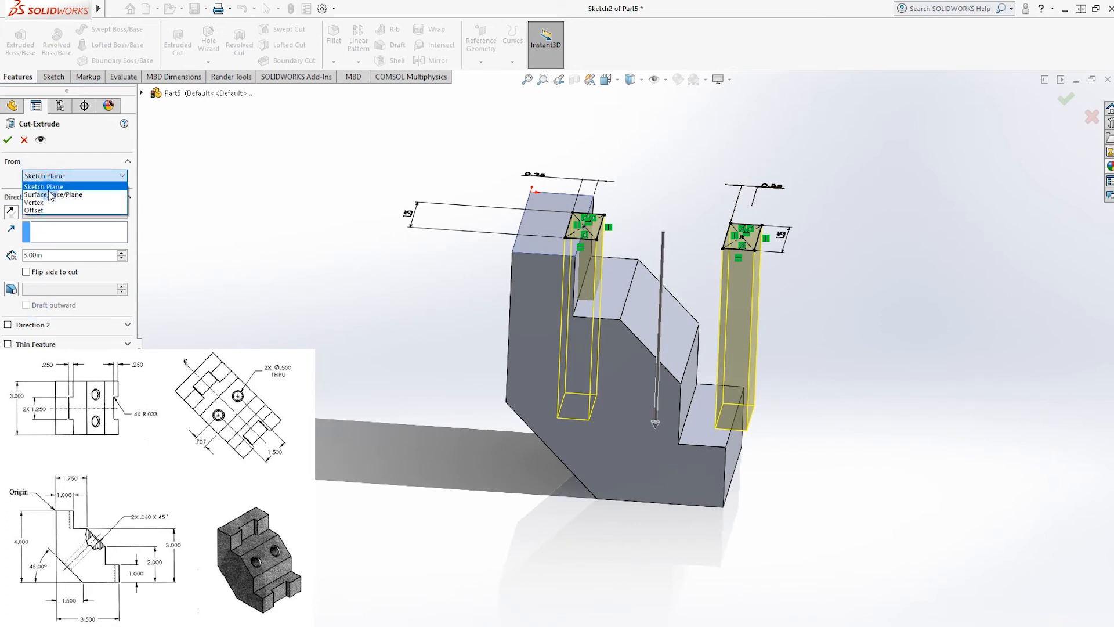
pyautogui.press('Escape')
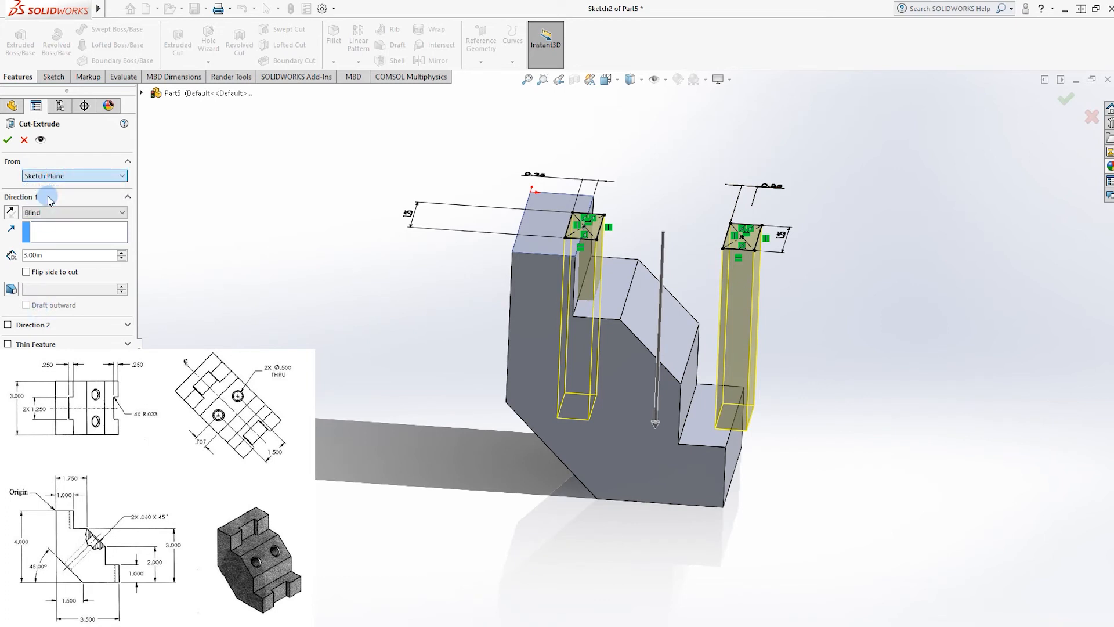
pyautogui.press('Escape')
pyautogui.click(177, 44)
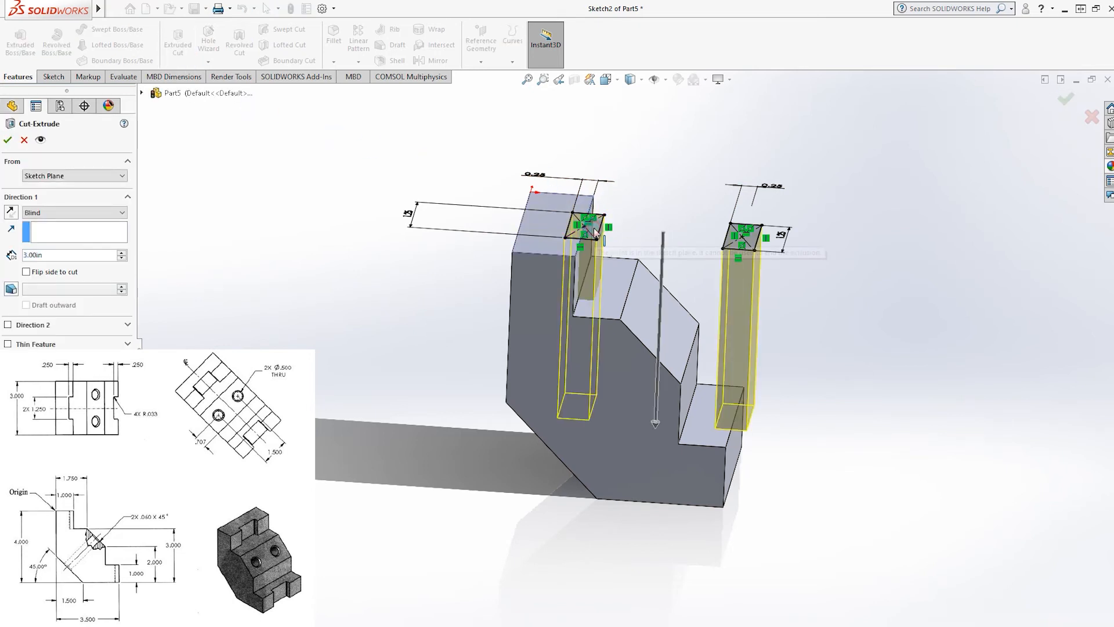
pyautogui.click(563, 229)
pyautogui.click(72, 176)
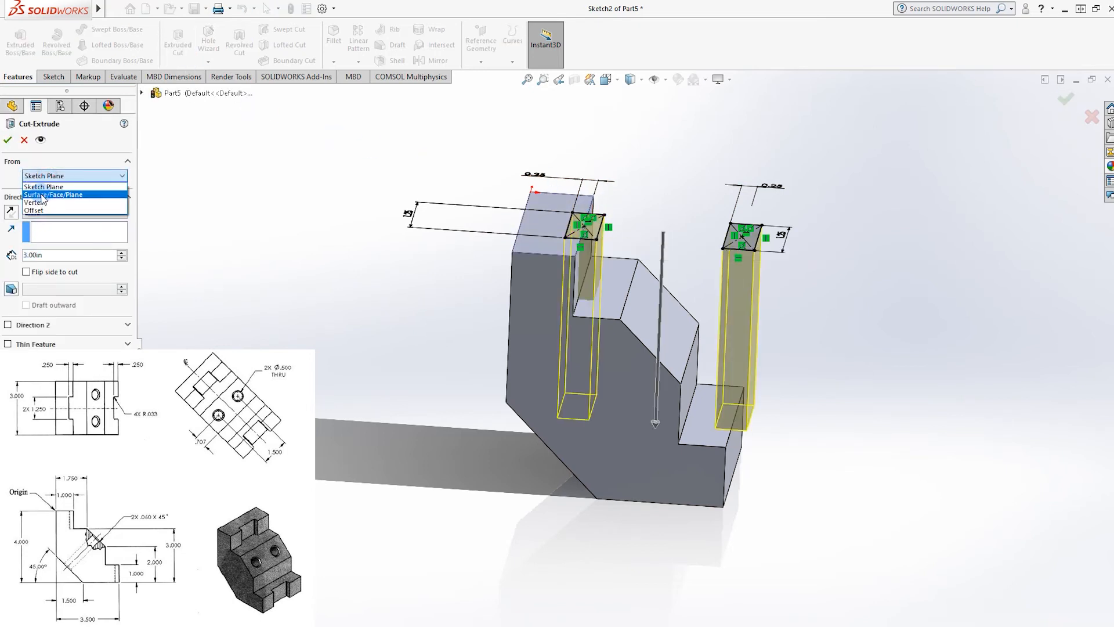
pyautogui.click(58, 196)
pyautogui.click(558, 232)
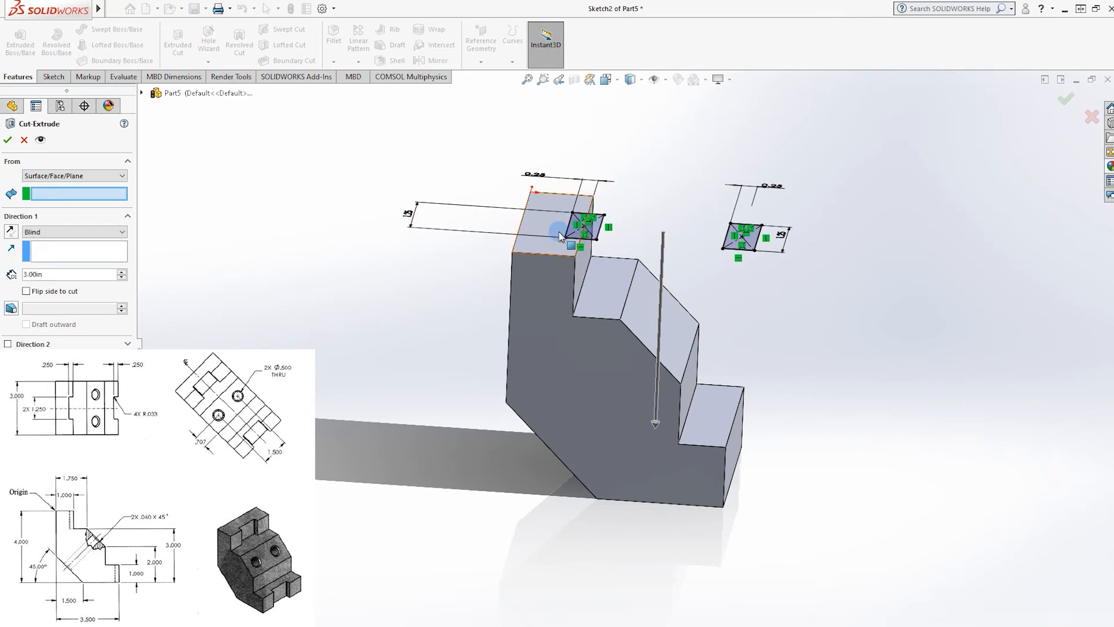
pyautogui.click(73, 175)
pyautogui.click(58, 185)
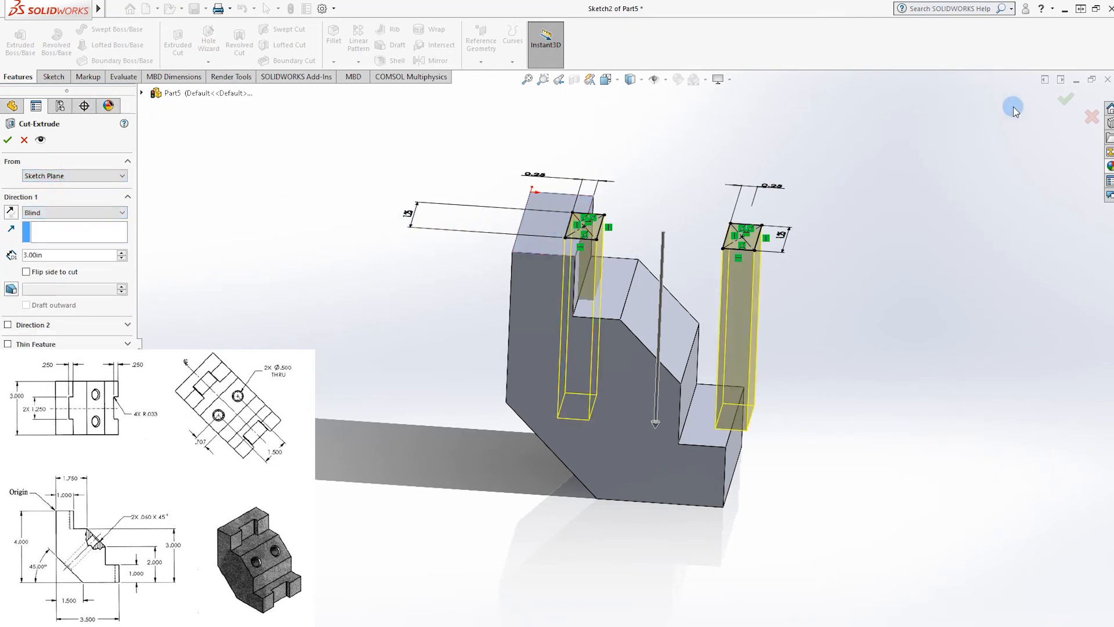
pyautogui.click(1089, 115)
pyautogui.doubleClick(379, 218)
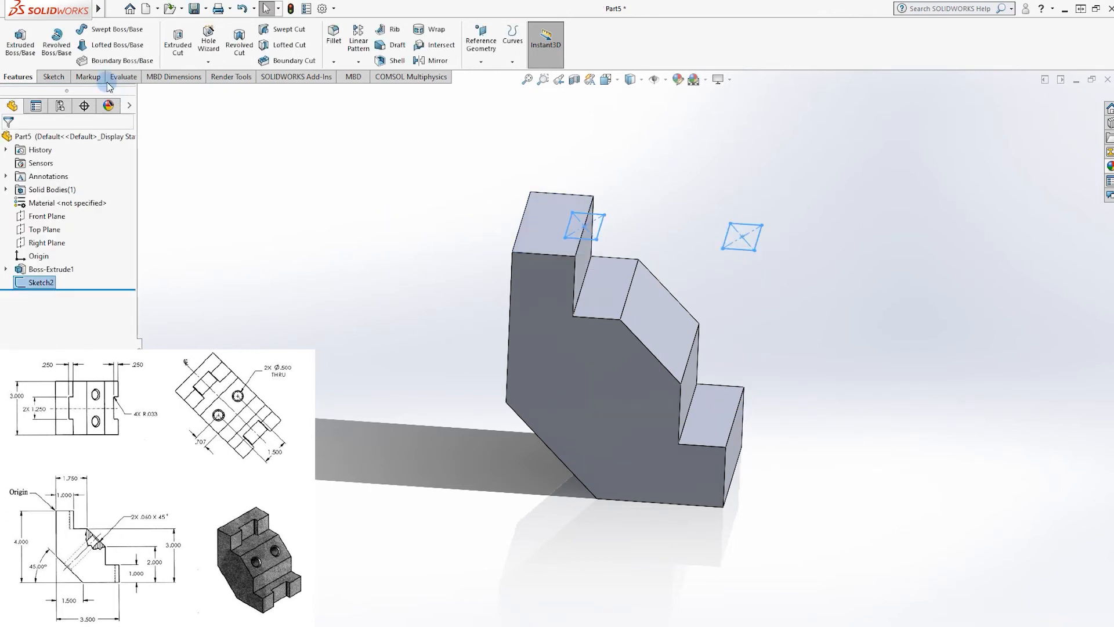
pyautogui.click(181, 43)
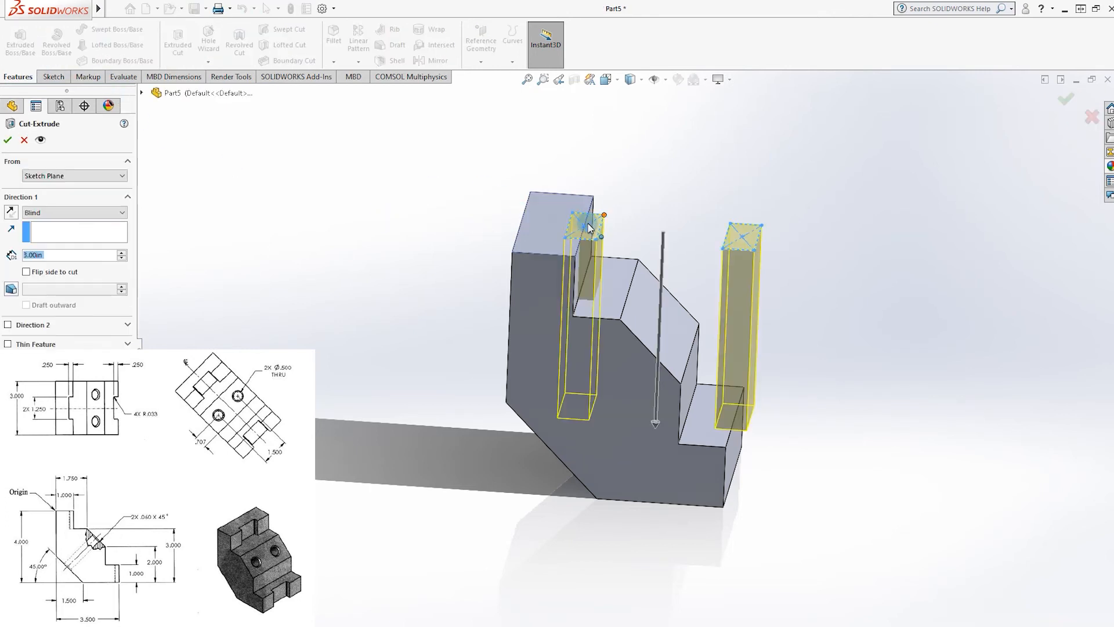
pyautogui.click(71, 254)
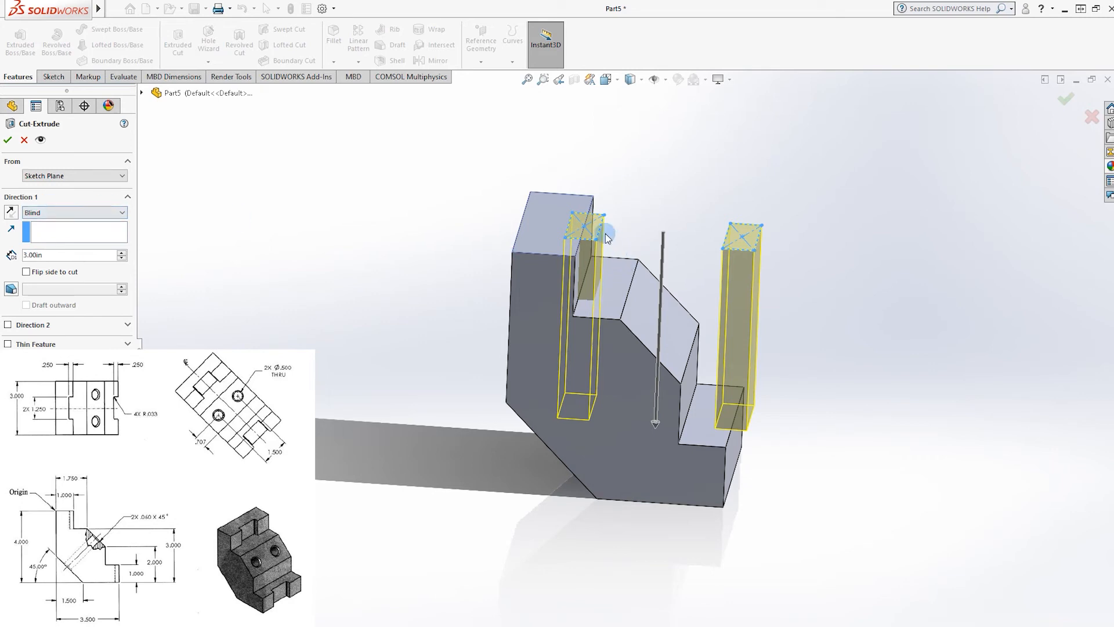
pyautogui.press('Escape')
pyautogui.scroll(-3, 598, 250)
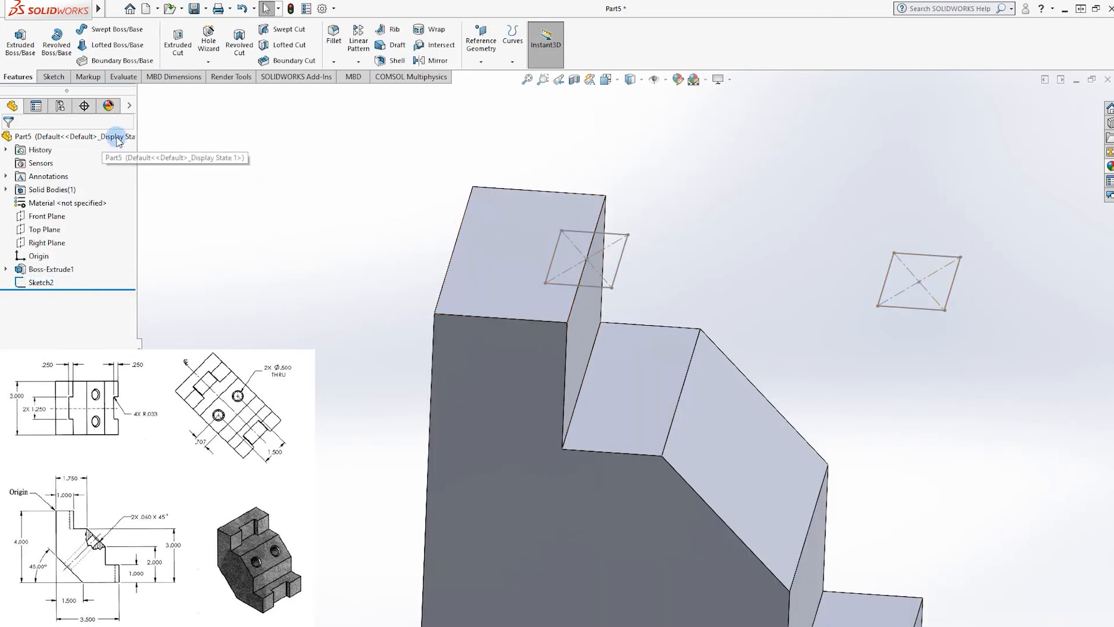
# Cut-extrude only the rectangle on the tallest step to a blind depth of 1 in
pyautogui.click(176, 39)
pyautogui.click(614, 241)
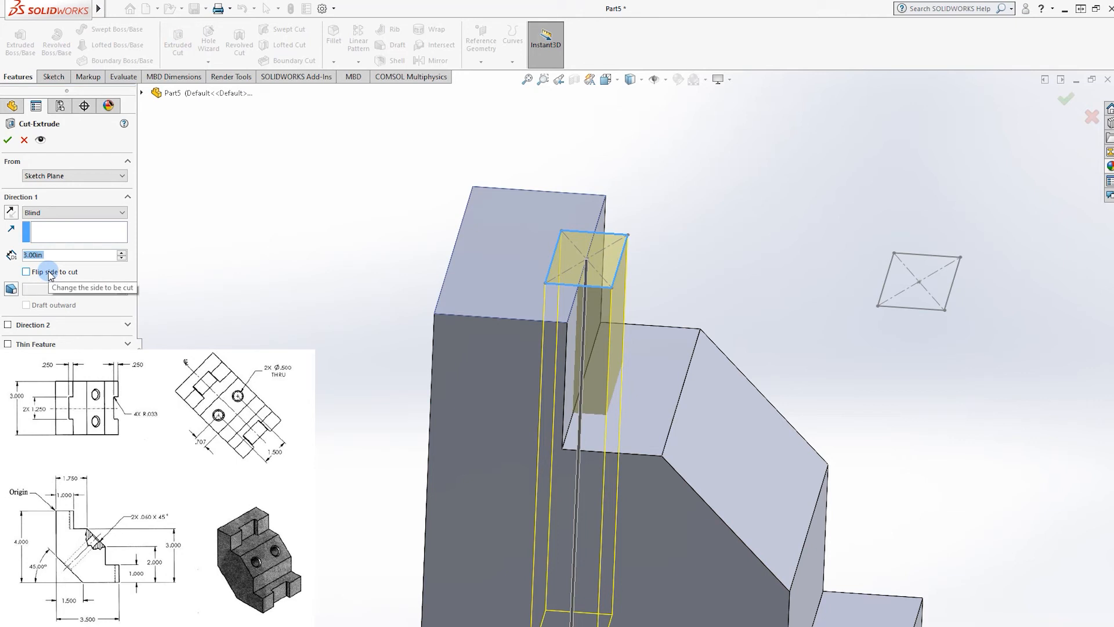
pyautogui.click(58, 255)
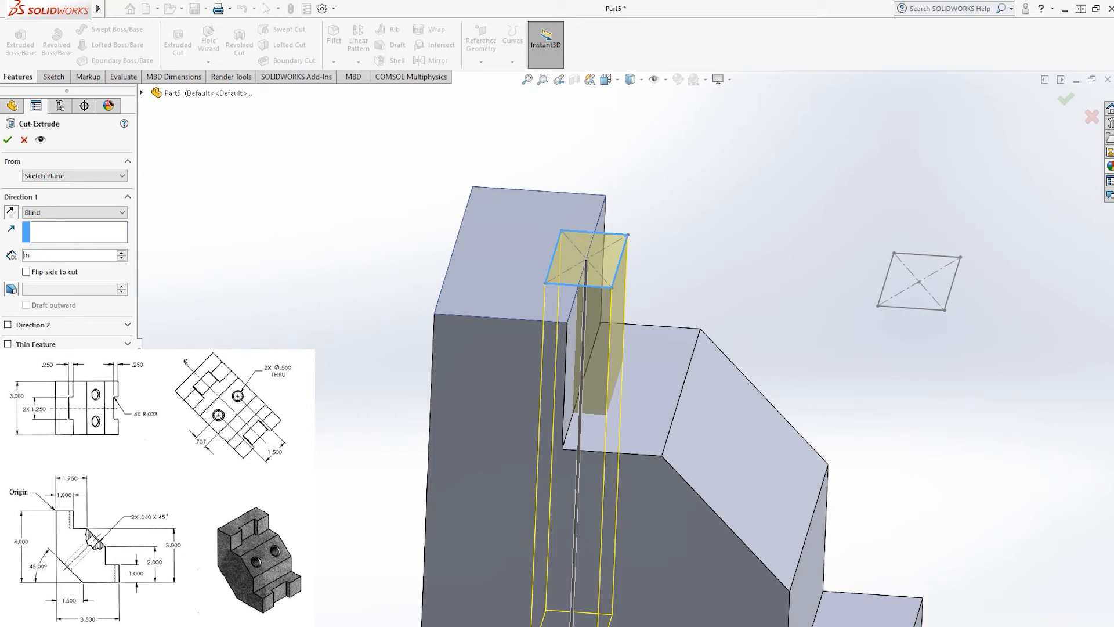
pyautogui.write('1')
pyautogui.press('Return')
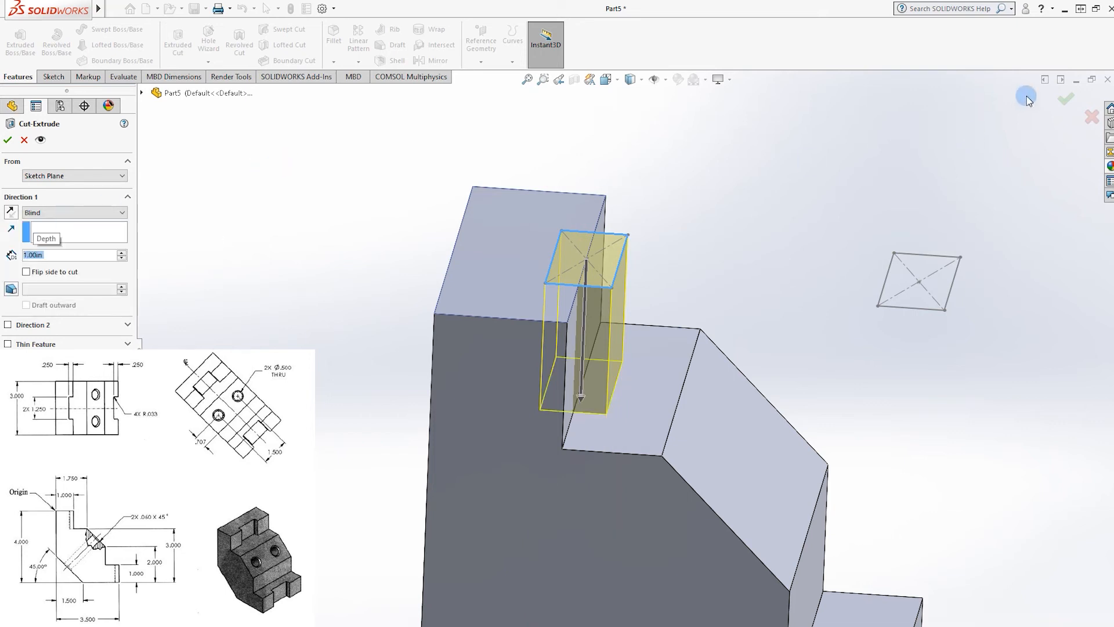
pyautogui.click(1082, 105)
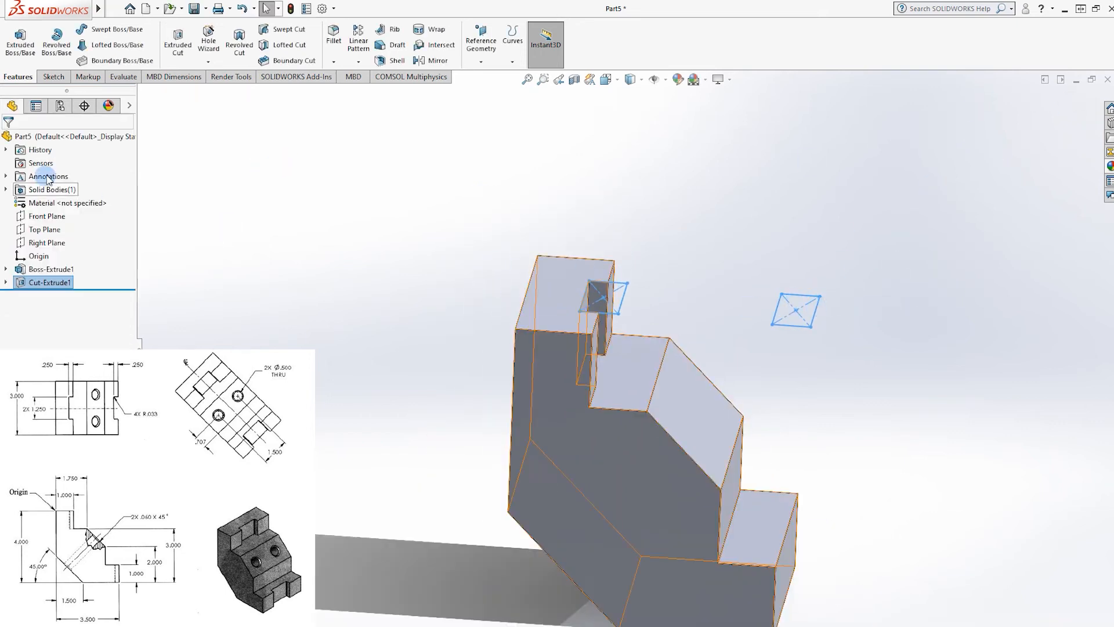
pyautogui.click(226, 135)
pyautogui.click(783, 349)
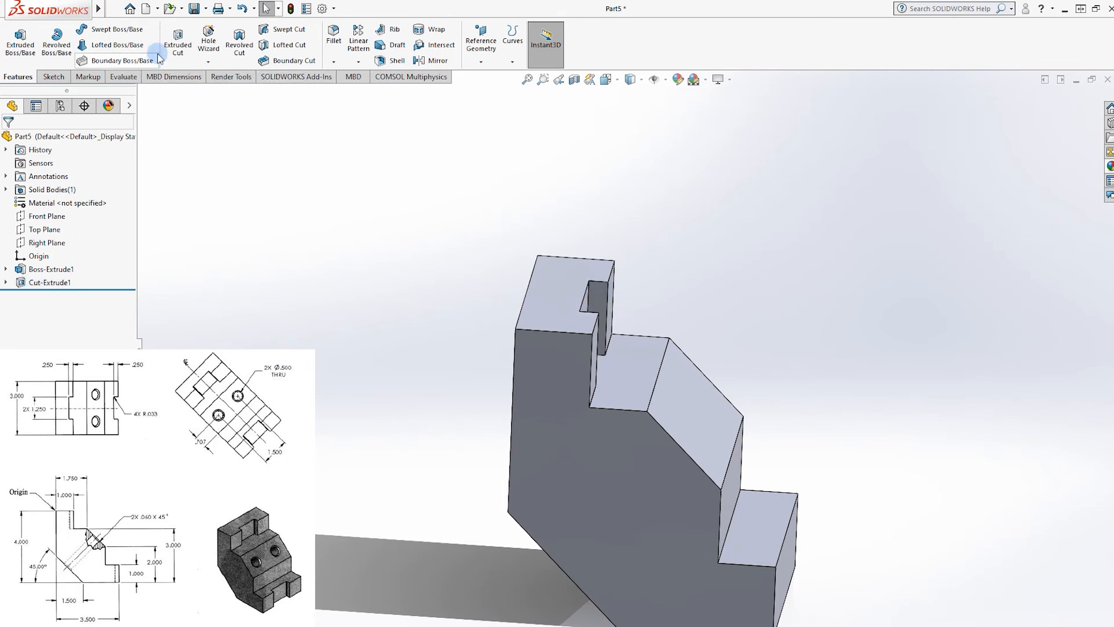
pyautogui.click(178, 45)
pyautogui.click(141, 93)
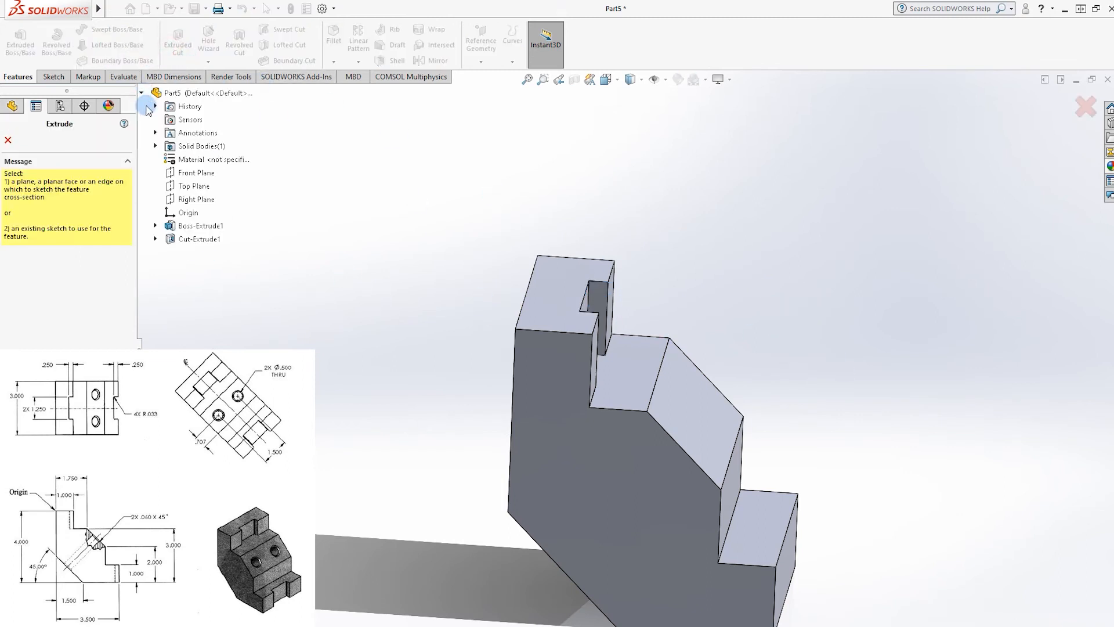
pyautogui.press('Escape')
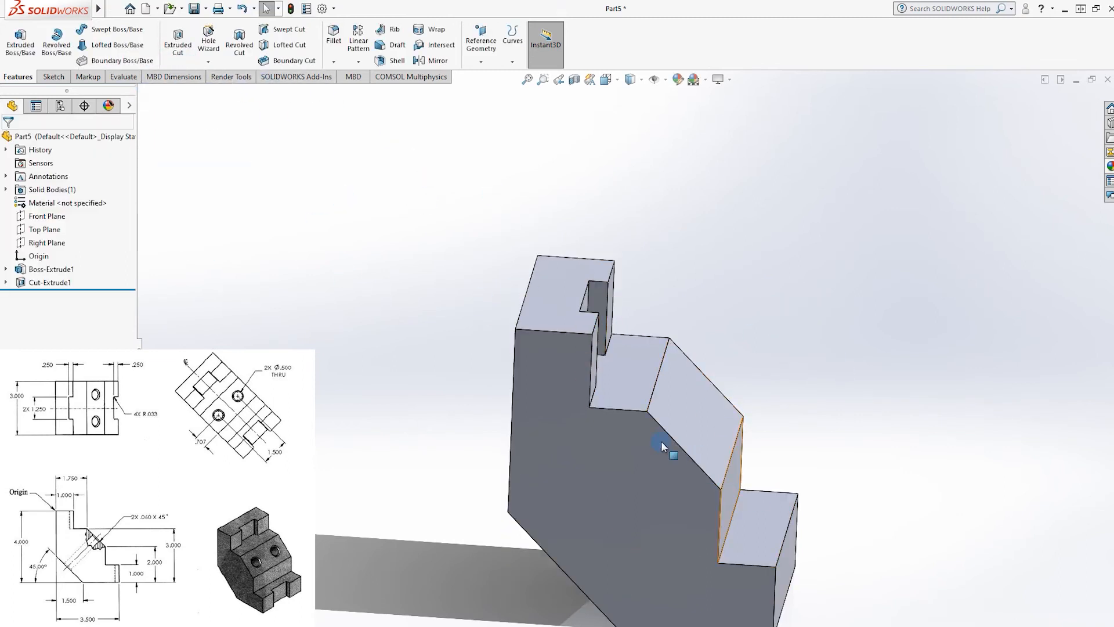
# Start a sketch on the top face of the tallest step and convert the face's outline into sketch entities
pyautogui.rightClick(559, 276)
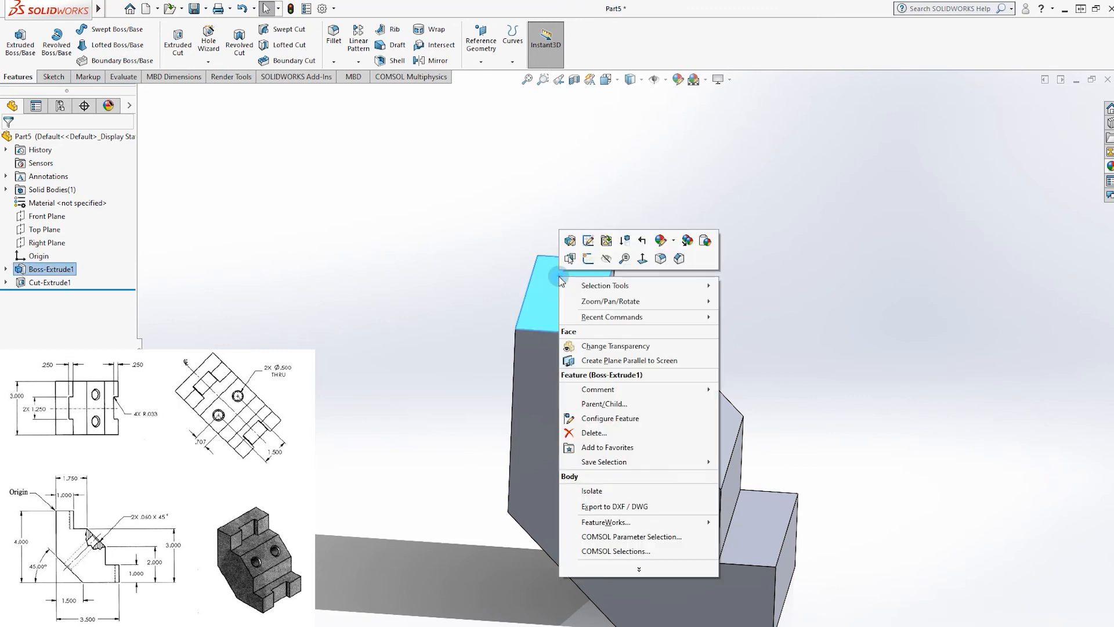
pyautogui.click(587, 258)
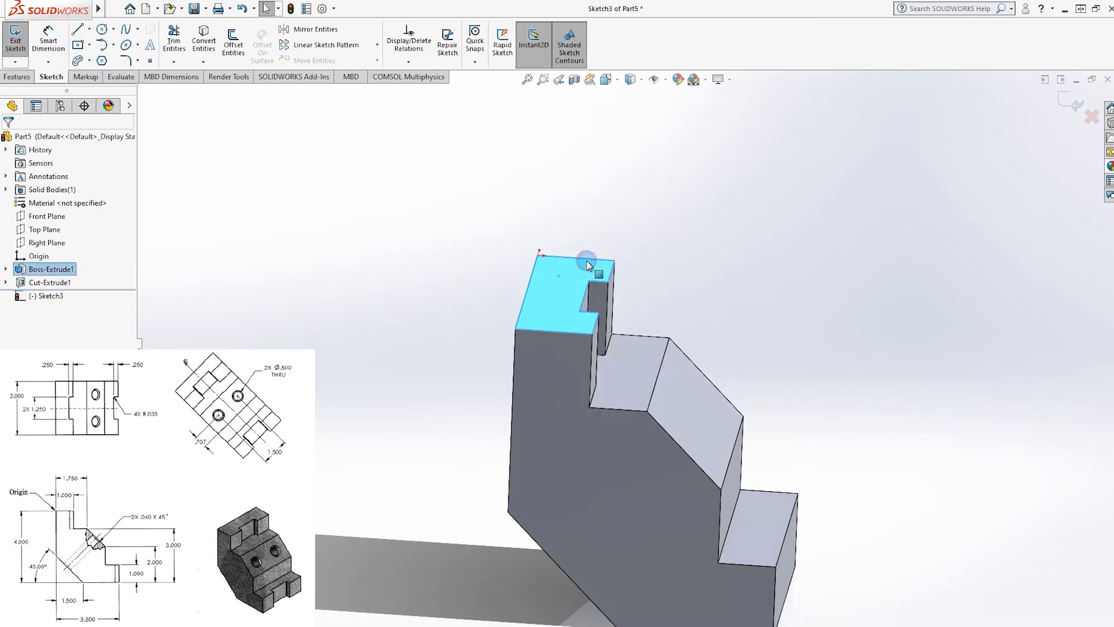
pyautogui.click(205, 47)
# Convert both rectangles of the first cut's sketch into entities of the current sketch
pyautogui.click(6, 282)
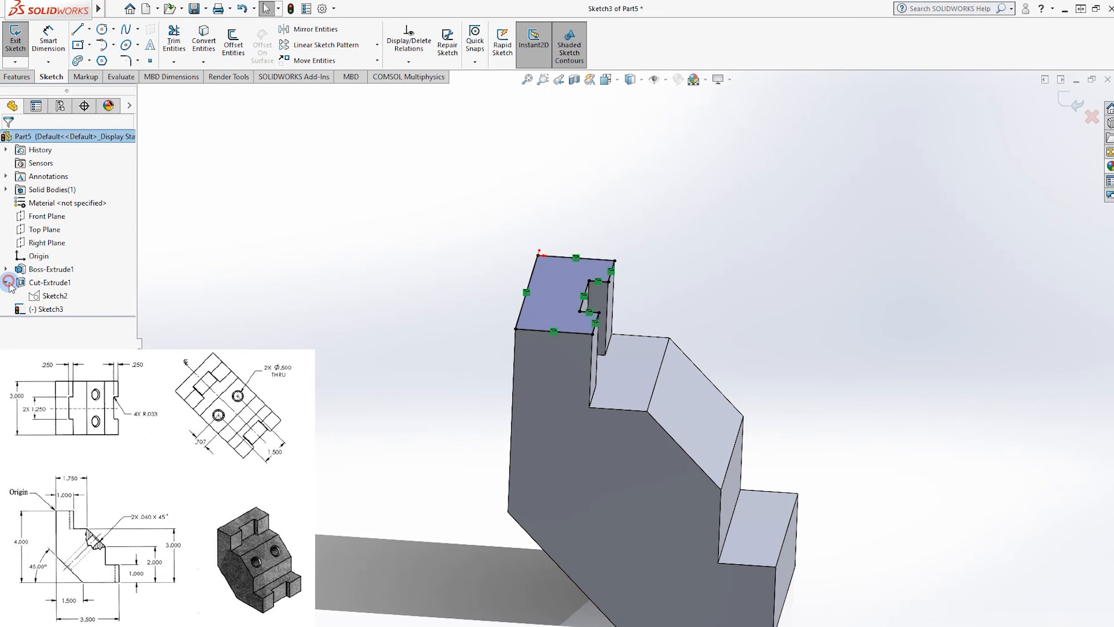
pyautogui.click(53, 296)
pyautogui.click(966, 176)
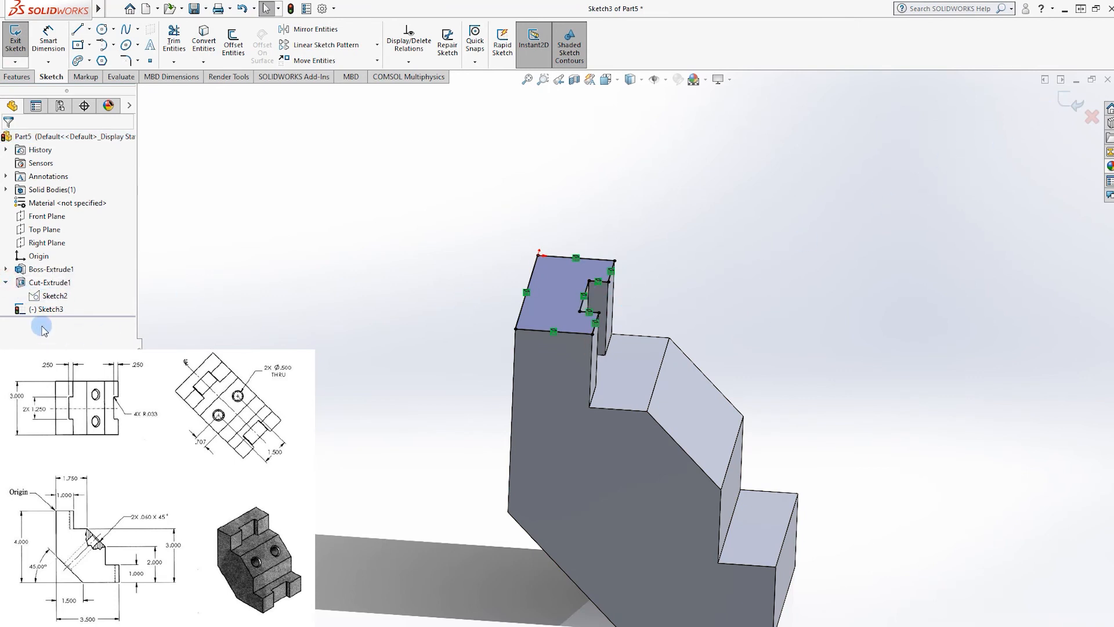
pyautogui.click(49, 309)
pyautogui.click(53, 296)
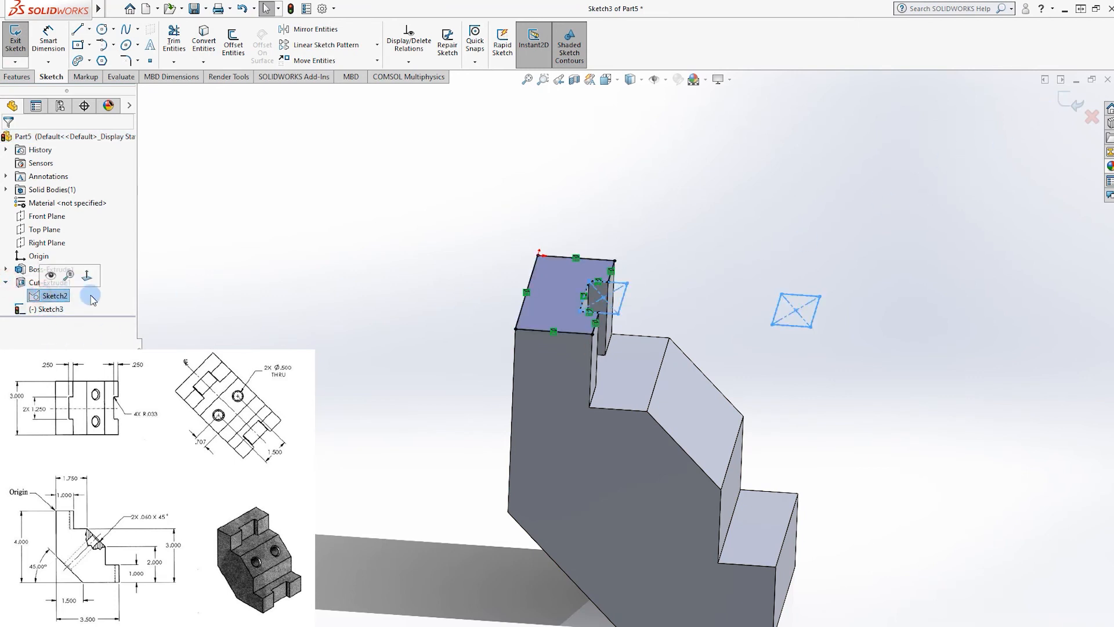
pyautogui.click(199, 40)
pyautogui.click(839, 271)
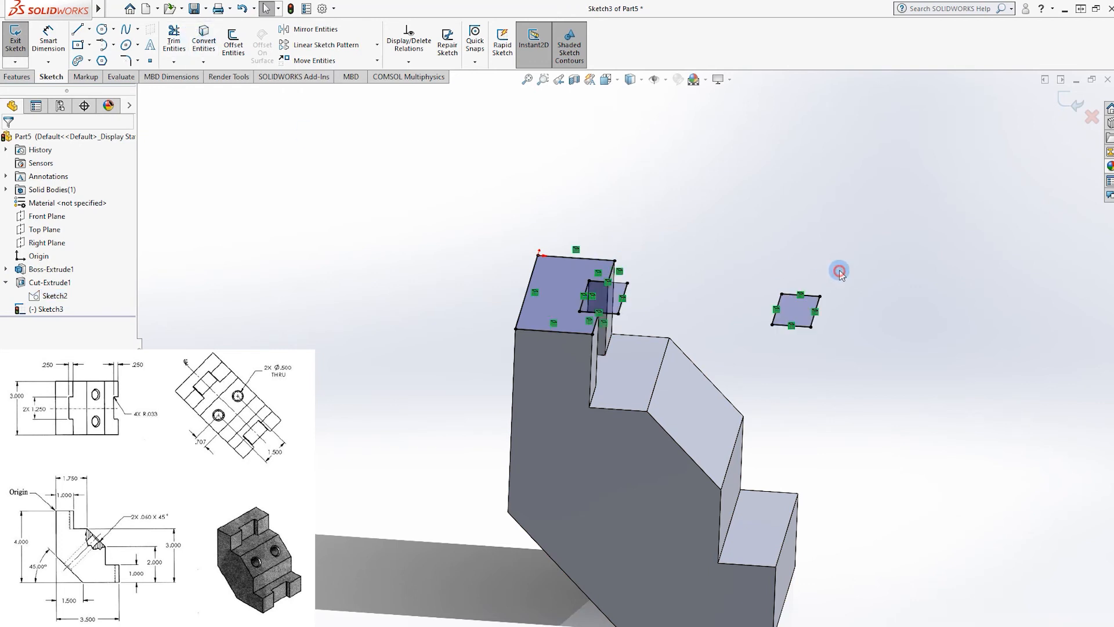
# Cut-extrude the outer rectangle 4 in deep to form the slot in the lowest step
pyautogui.click(17, 76)
pyautogui.click(177, 44)
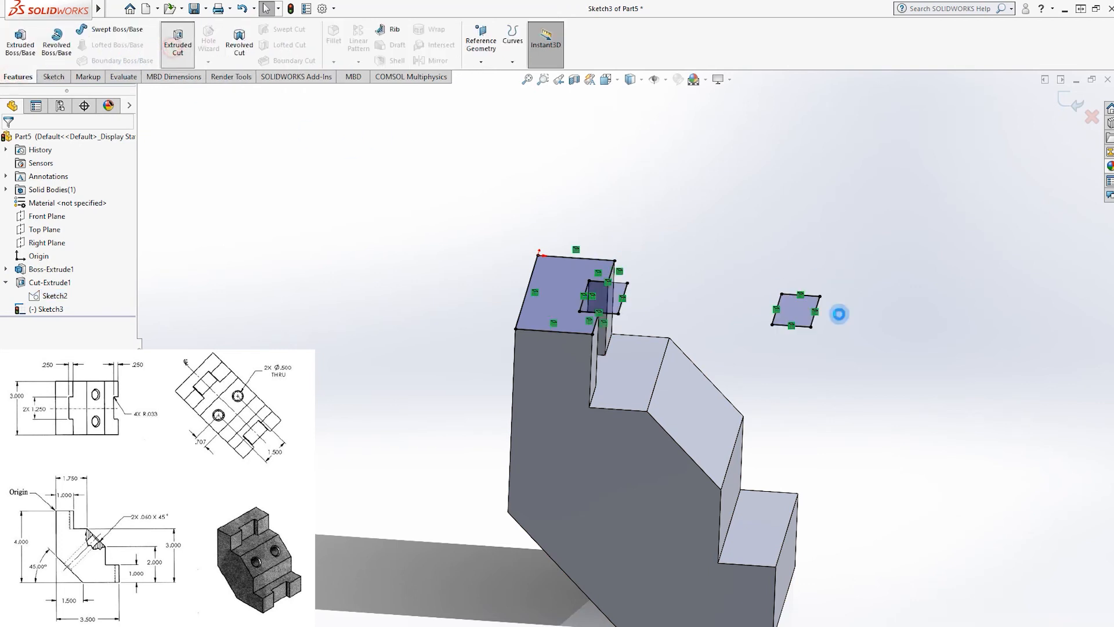
pyautogui.click(811, 318)
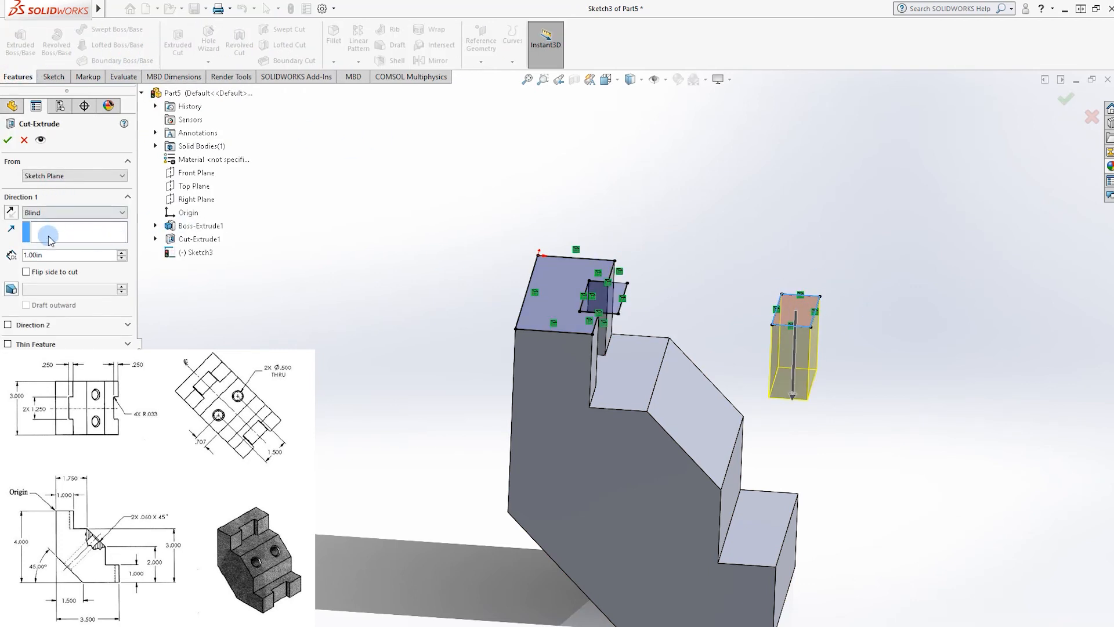
pyautogui.moveTo(47, 256); pyautogui.dragTo(4, 256)
pyautogui.write('4')
pyautogui.press('Return')
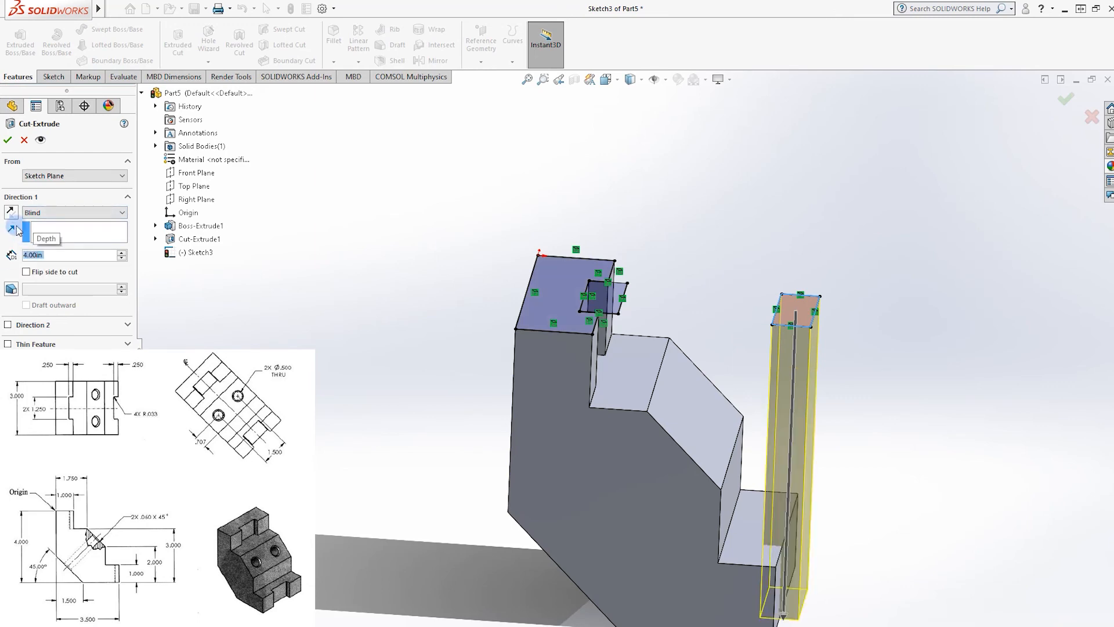
pyautogui.click(7, 142)
# Start a new sketch on the upper 45° sloped face, viewed square-on
pyautogui.moveTo(516, 284); pyautogui.dragTo(693, 424, button='middle')
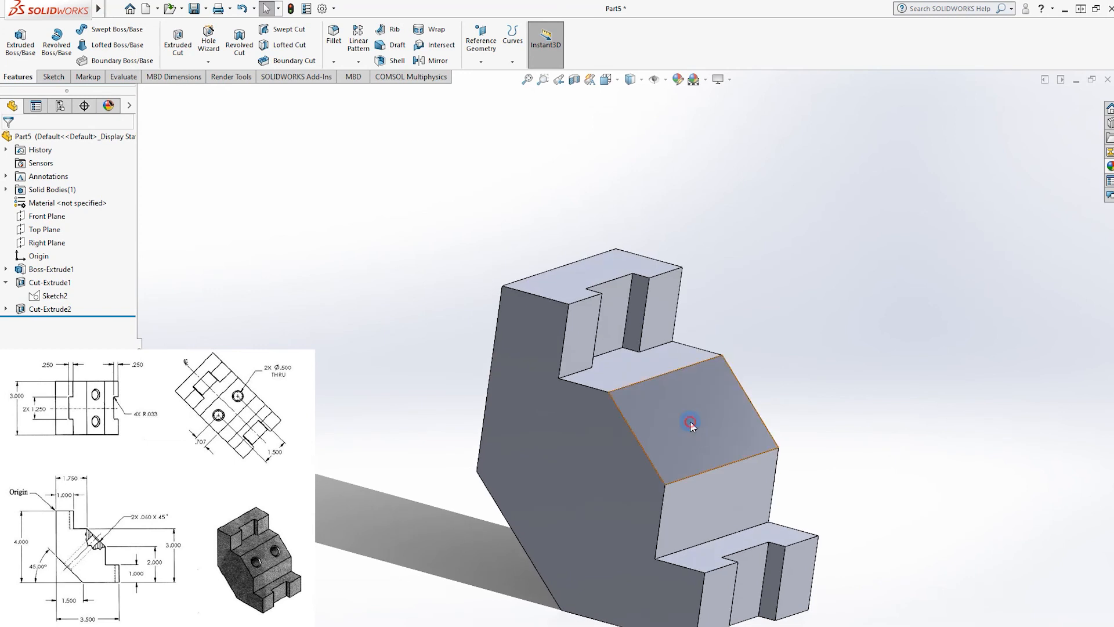
pyautogui.rightClick(693, 423)
pyautogui.click(721, 333)
pyautogui.rightClick(699, 419)
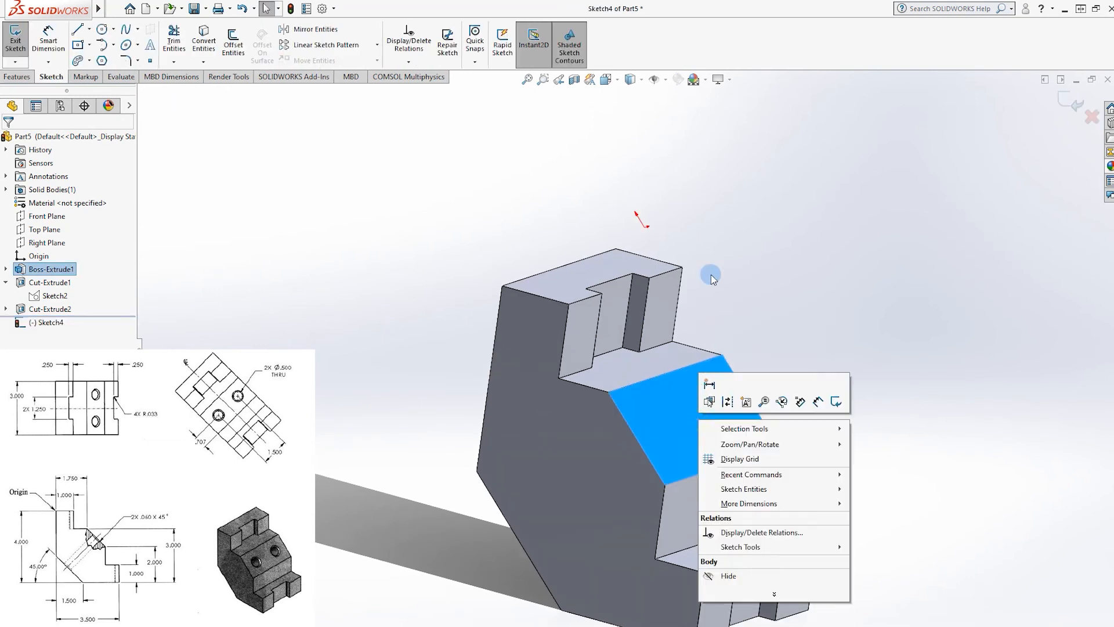
pyautogui.click(756, 259)
pyautogui.click(789, 358)
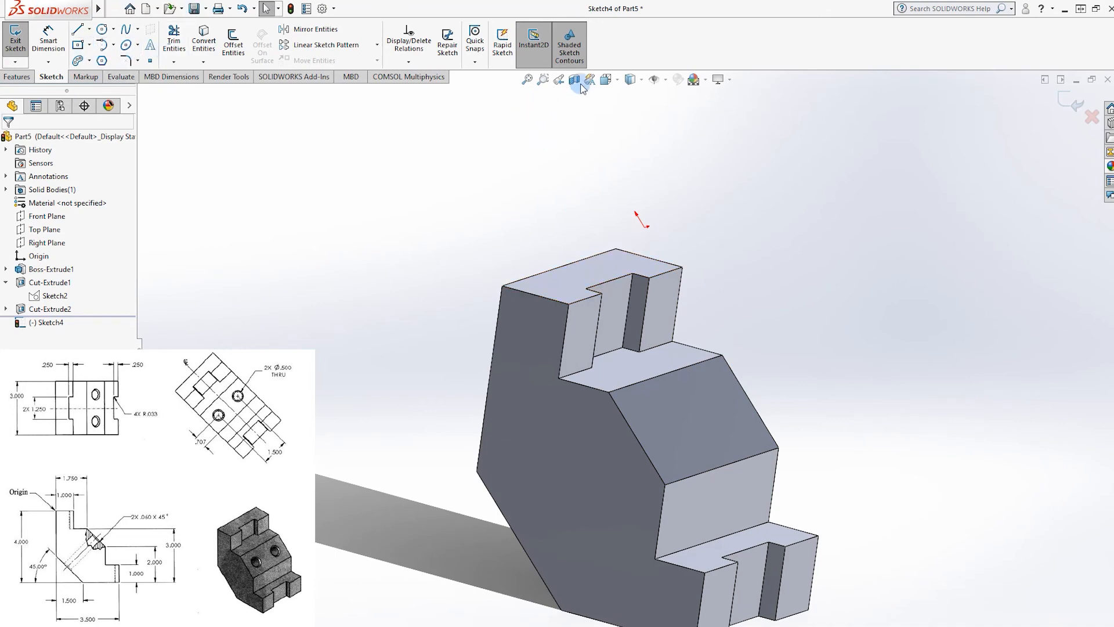
pyautogui.click(616, 83)
pyautogui.click(675, 145)
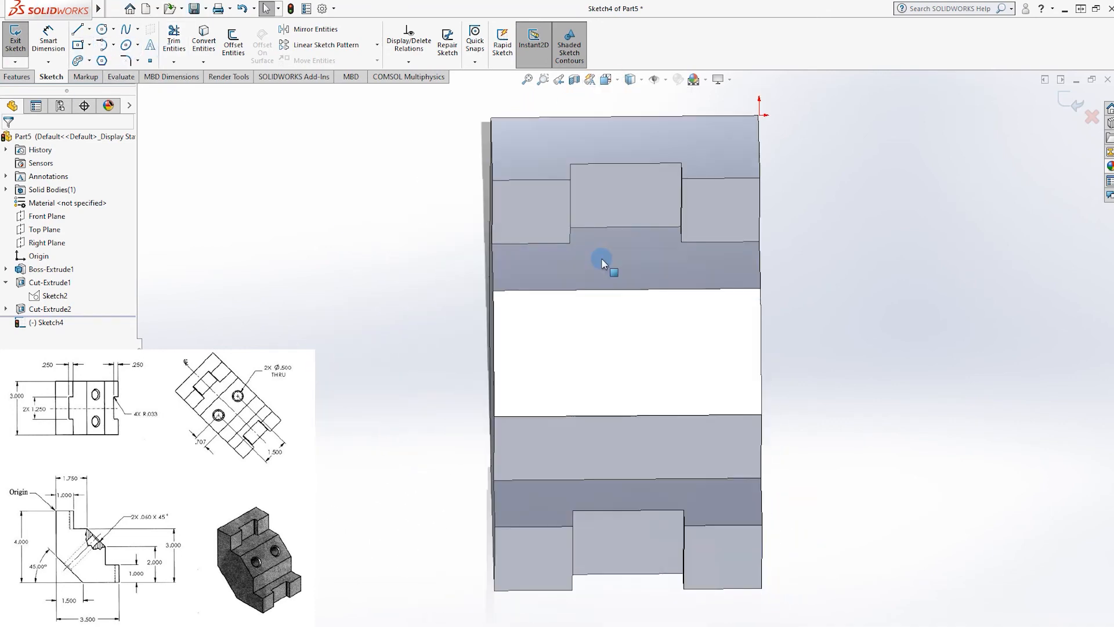
# Sketch a circle about 0.51 in in diameter on the left half of the sloped face
pyautogui.click(102, 30)
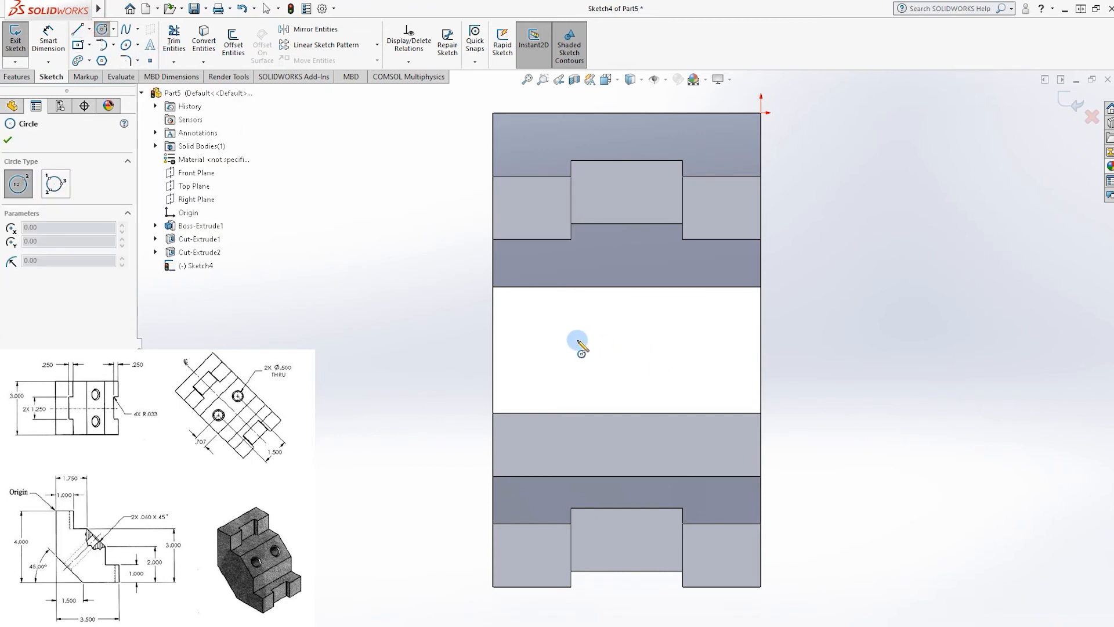
pyautogui.click(560, 354)
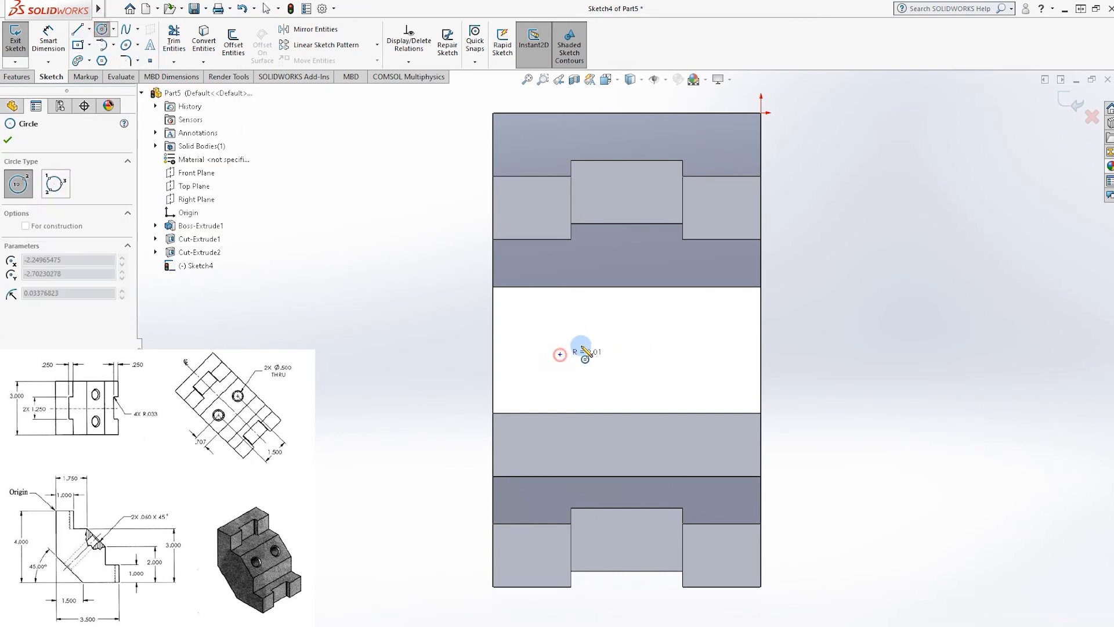
pyautogui.click(573, 336)
pyautogui.press('Escape')
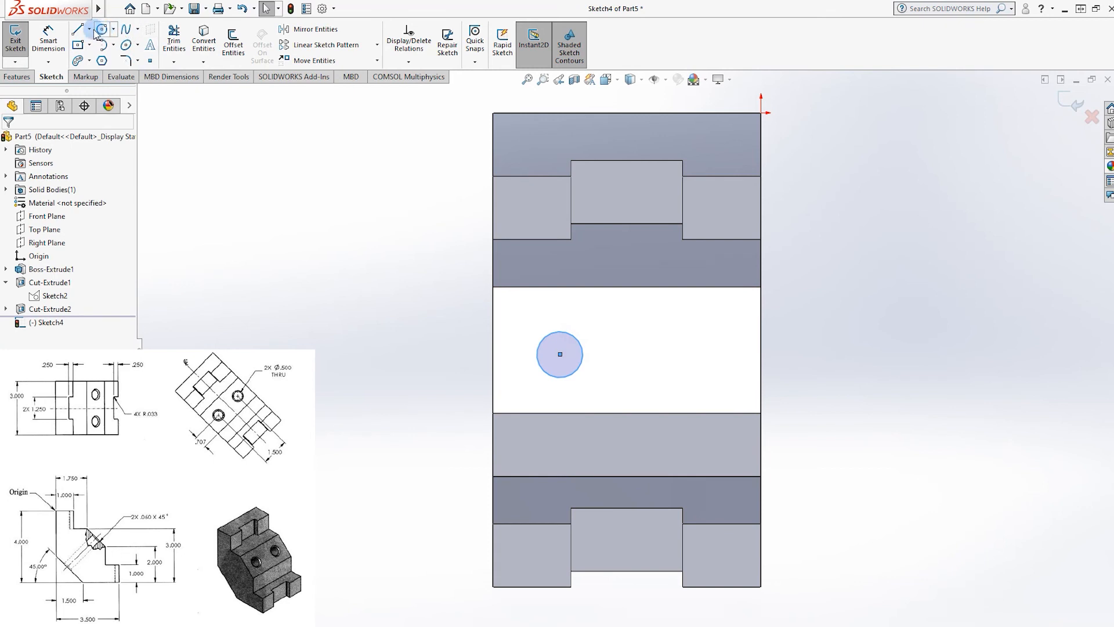
# Draw a vertical centerline through the middle of the block, extending past its upper and lower edges
pyautogui.click(89, 29)
pyautogui.click(108, 48)
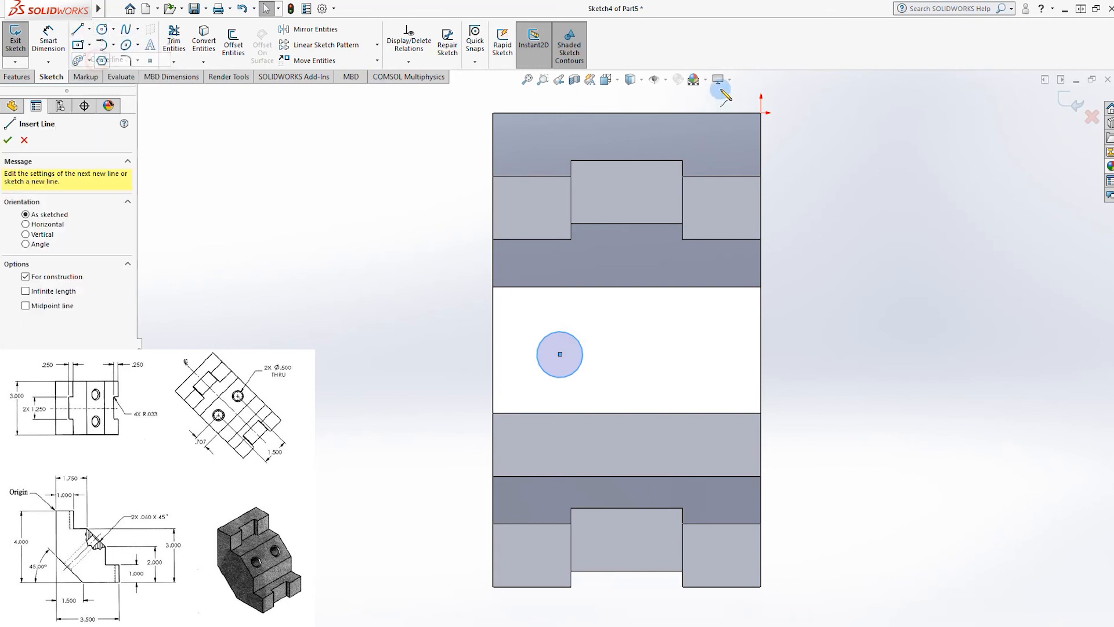
pyautogui.click(627, 113)
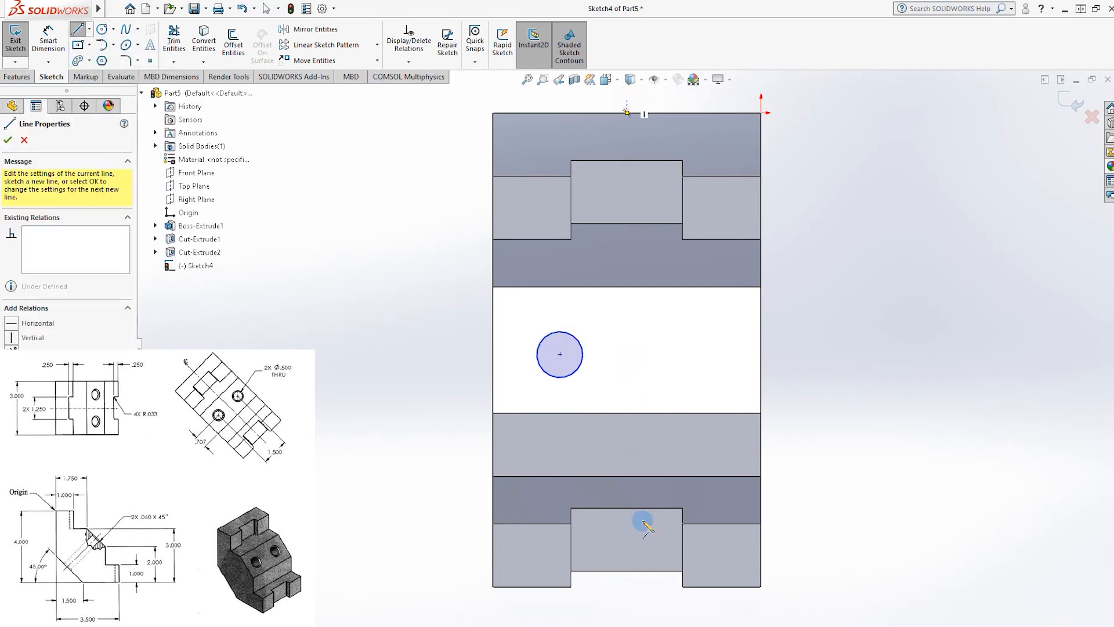
pyautogui.click(628, 599)
pyautogui.press('Escape')
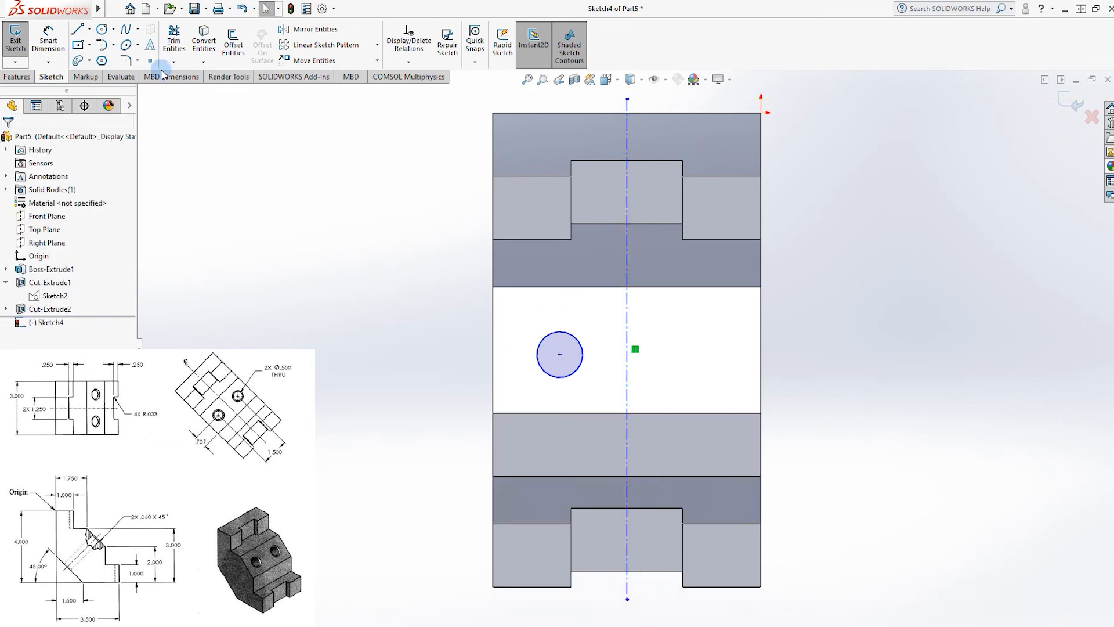
# Dimension the circle's diameter as 0.5 in
pyautogui.click(48, 41)
pyautogui.click(560, 354)
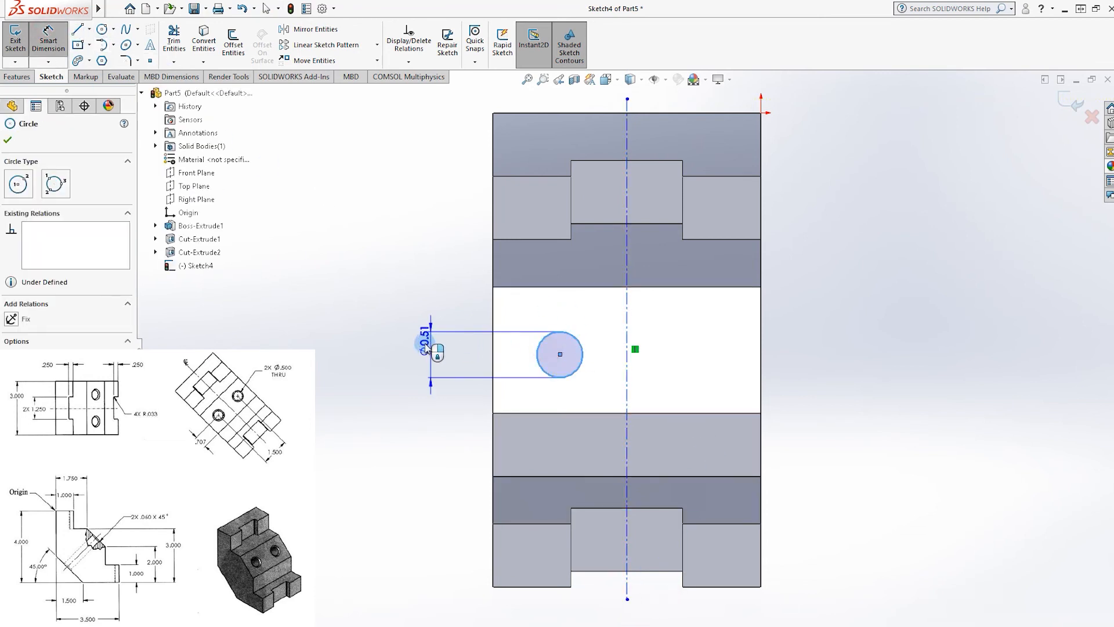
pyautogui.click(411, 351)
pyautogui.write('0.5')
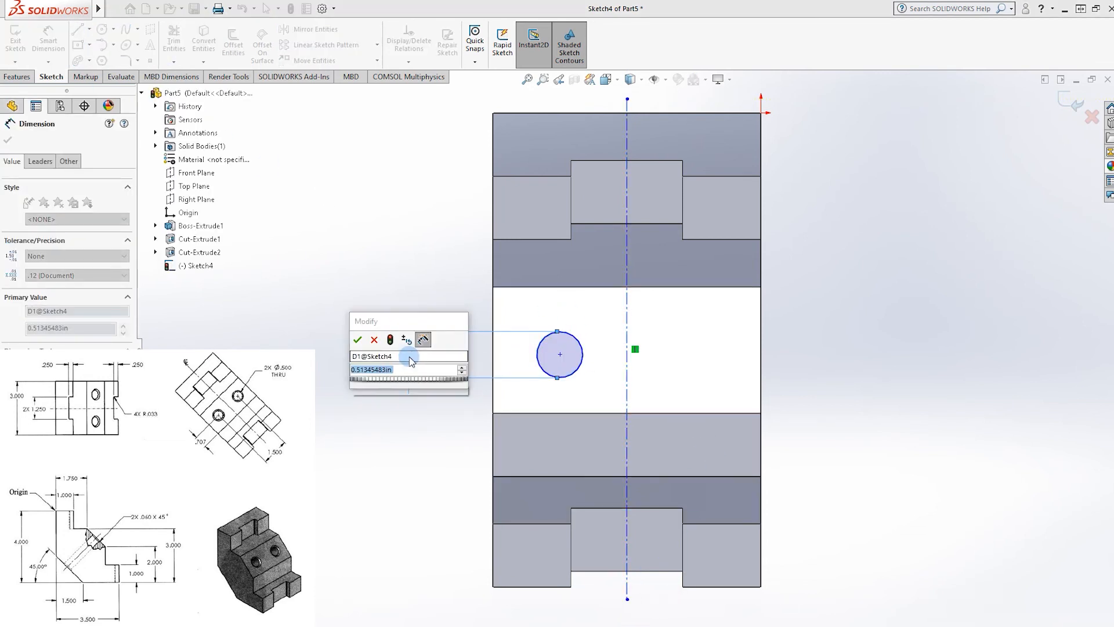
pyautogui.press('Return')
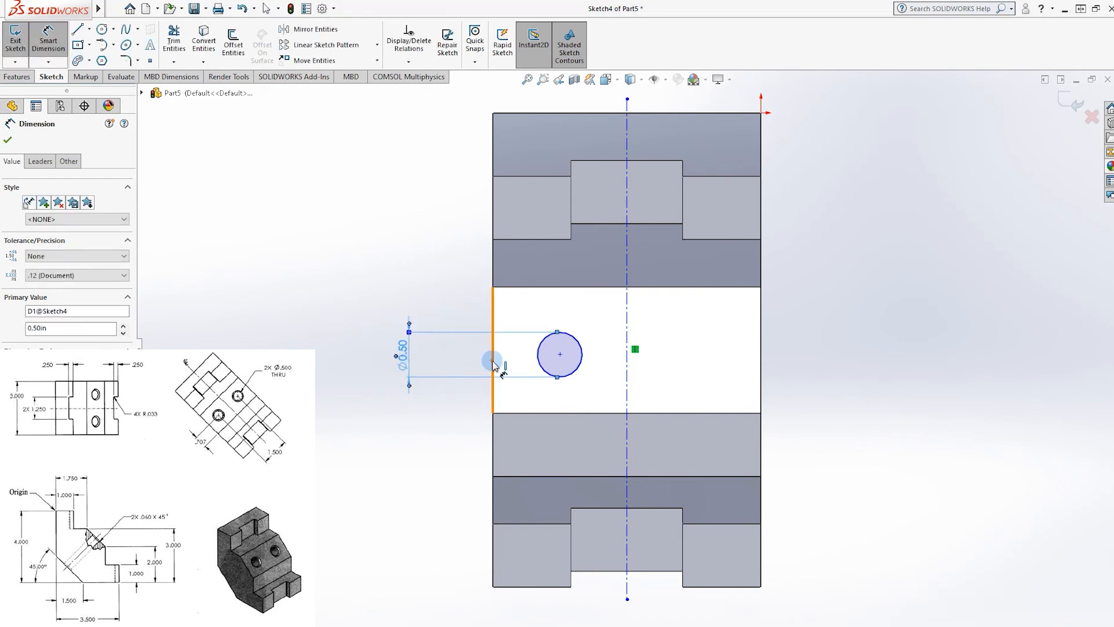
# Dimension the circle's centre 0.707 in above the lower edge of the sloped face
pyautogui.click(576, 374)
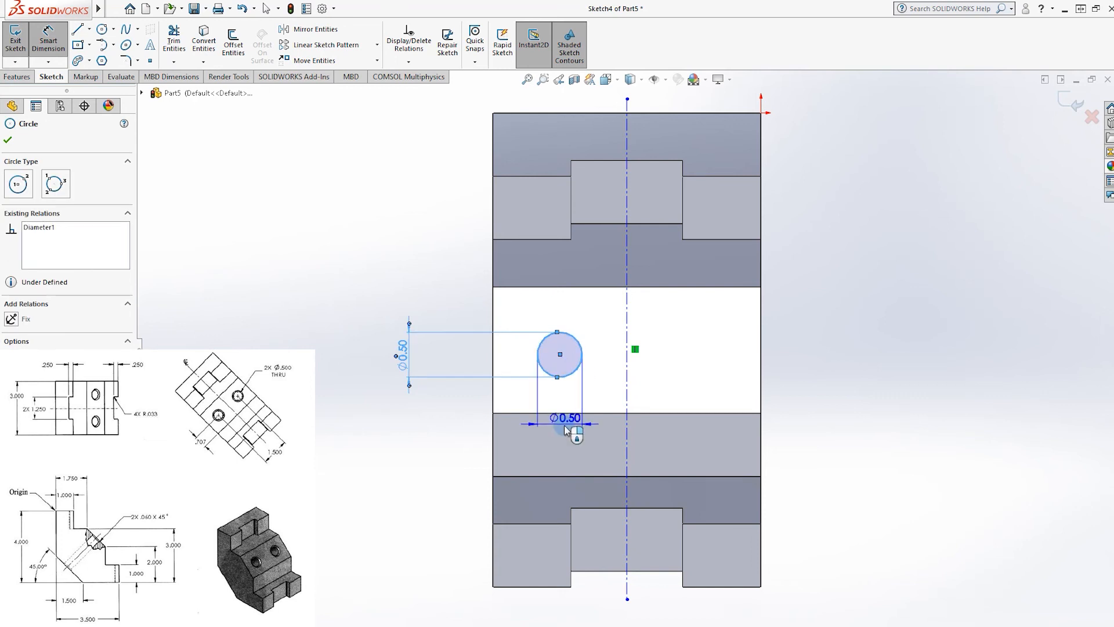
pyautogui.click(567, 412)
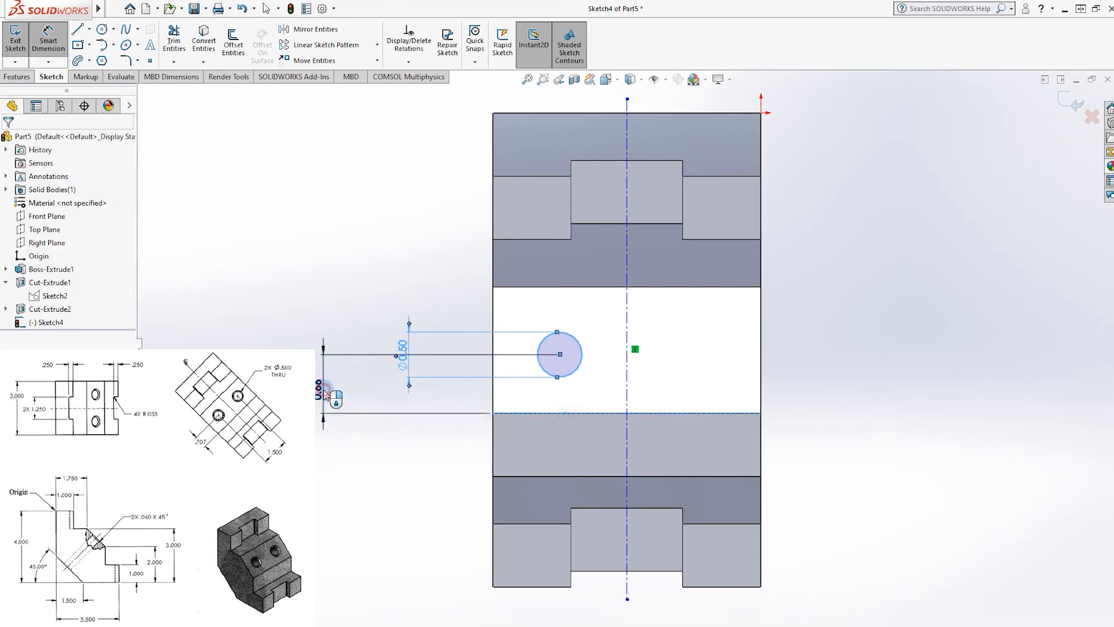
pyautogui.click(323, 390)
pyautogui.write('.707')
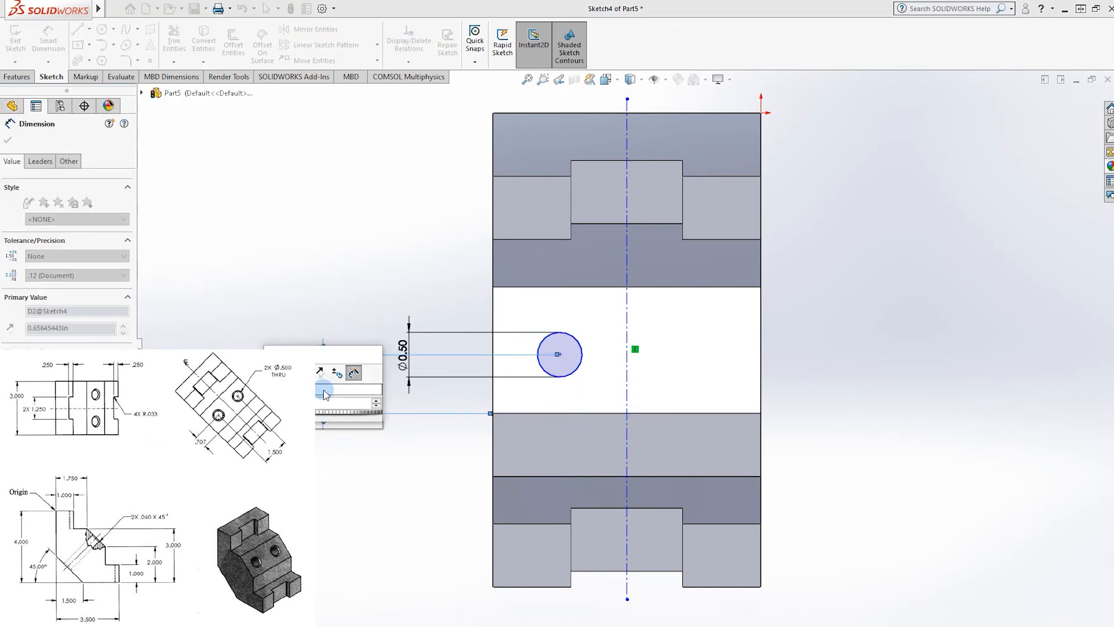
pyautogui.press('Return')
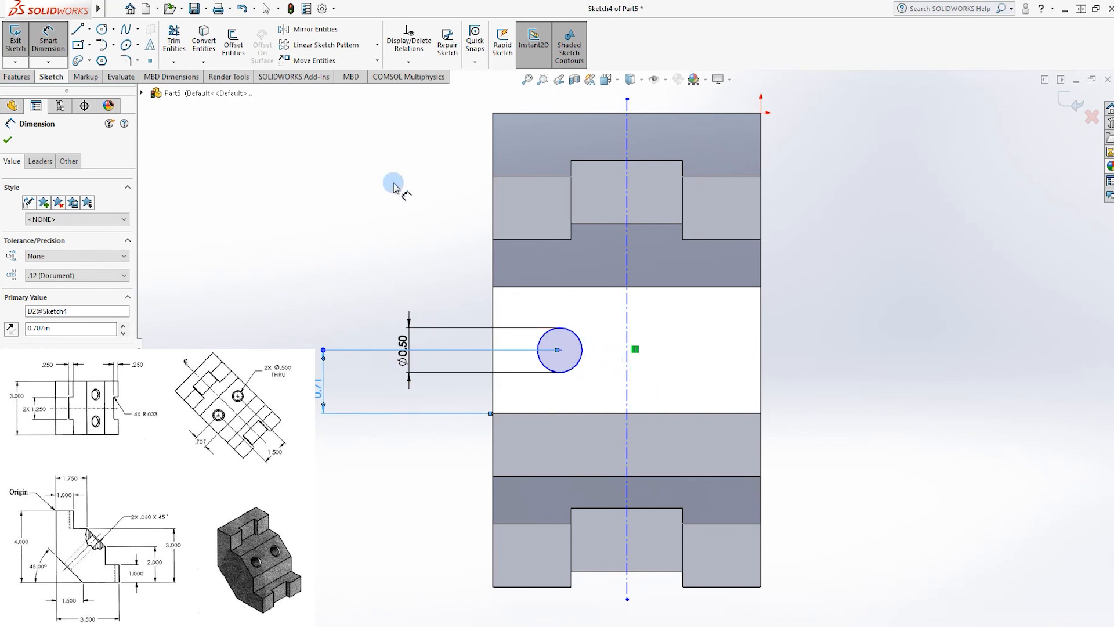
# Mirror the circle about the vertical centerline to the right half of the sloped face
pyautogui.click(313, 29)
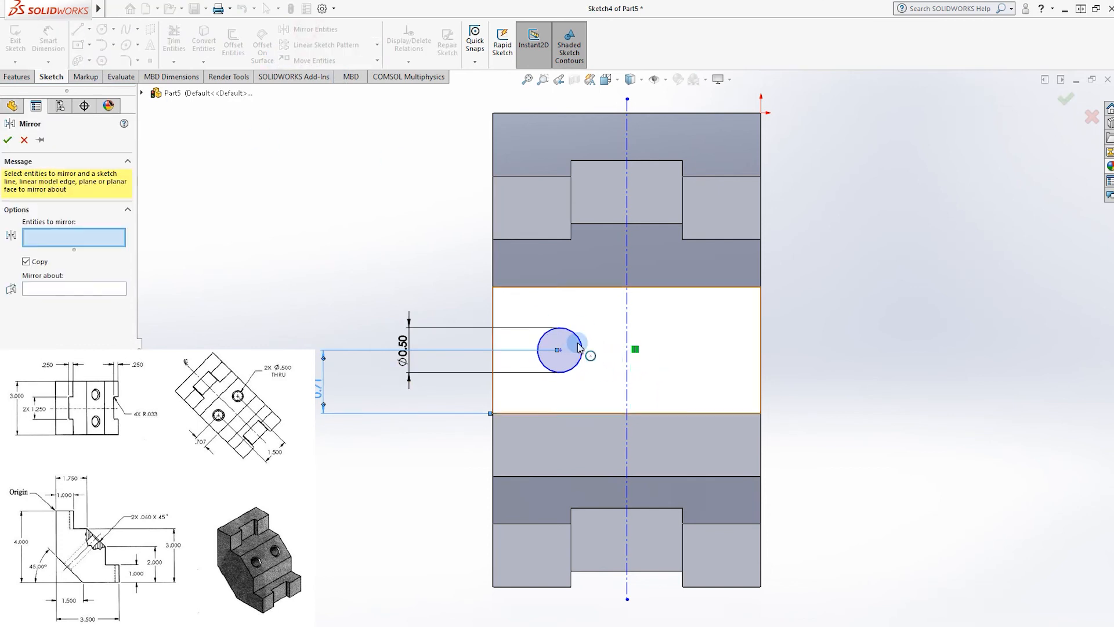
pyautogui.click(39, 289)
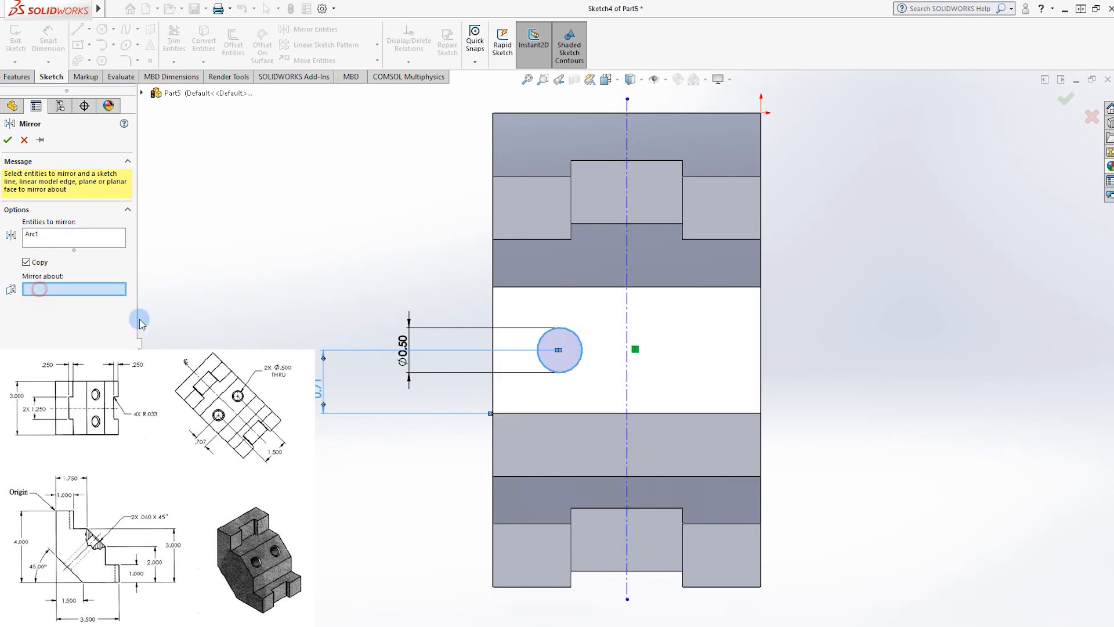
pyautogui.click(628, 350)
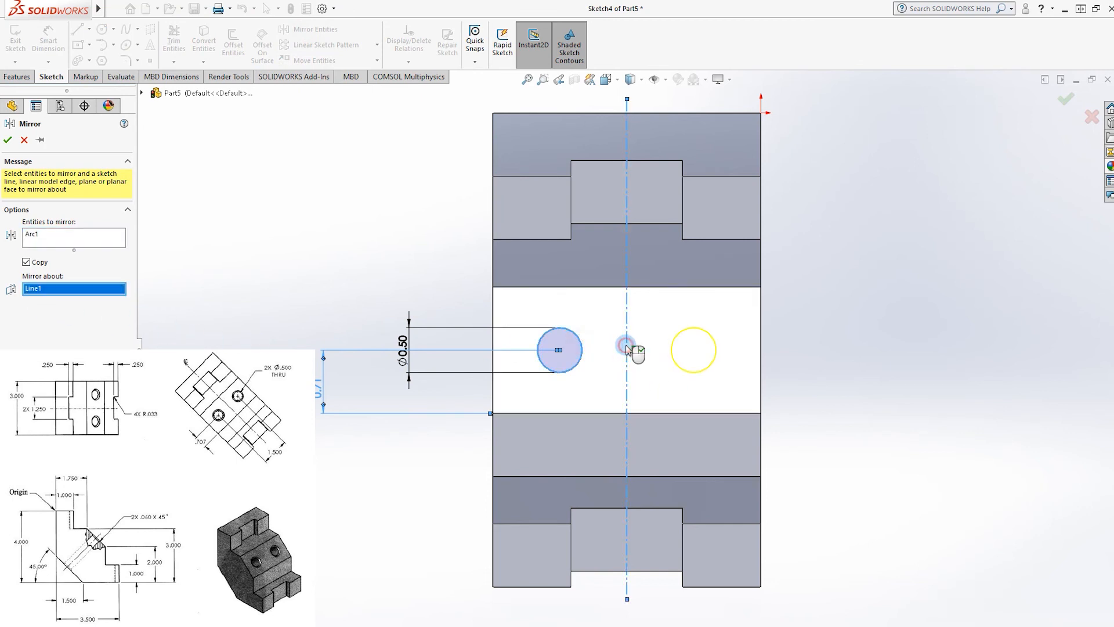
pyautogui.click(8, 140)
# Extrude-cut both circles all the way through the block
pyautogui.click(17, 76)
pyautogui.click(178, 41)
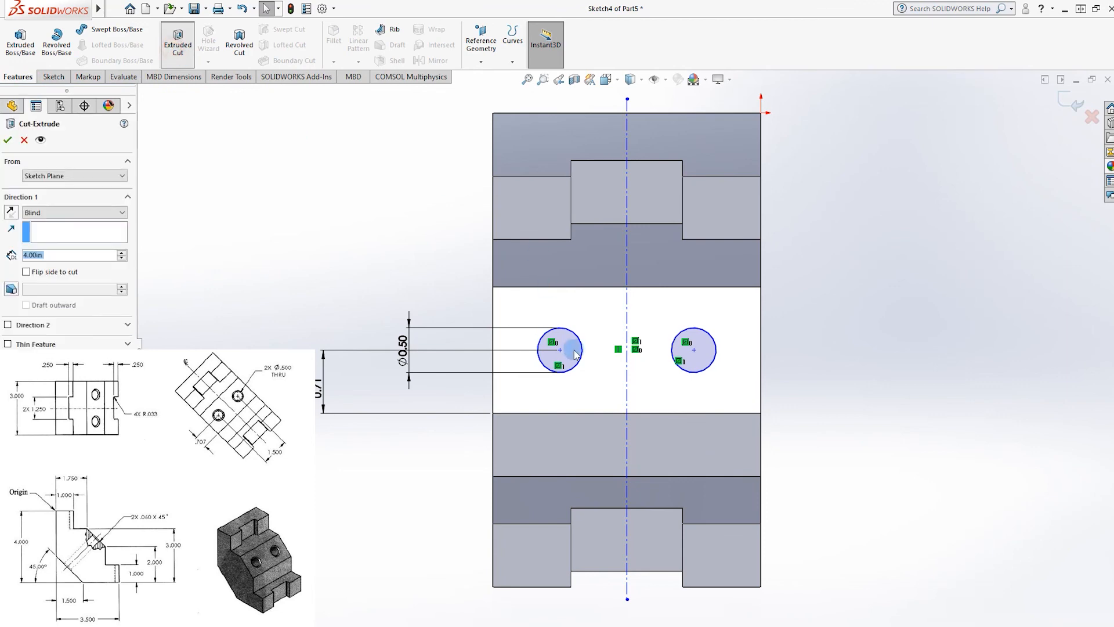
pyautogui.moveTo(849, 401); pyautogui.dragTo(916, 375, button='middle')
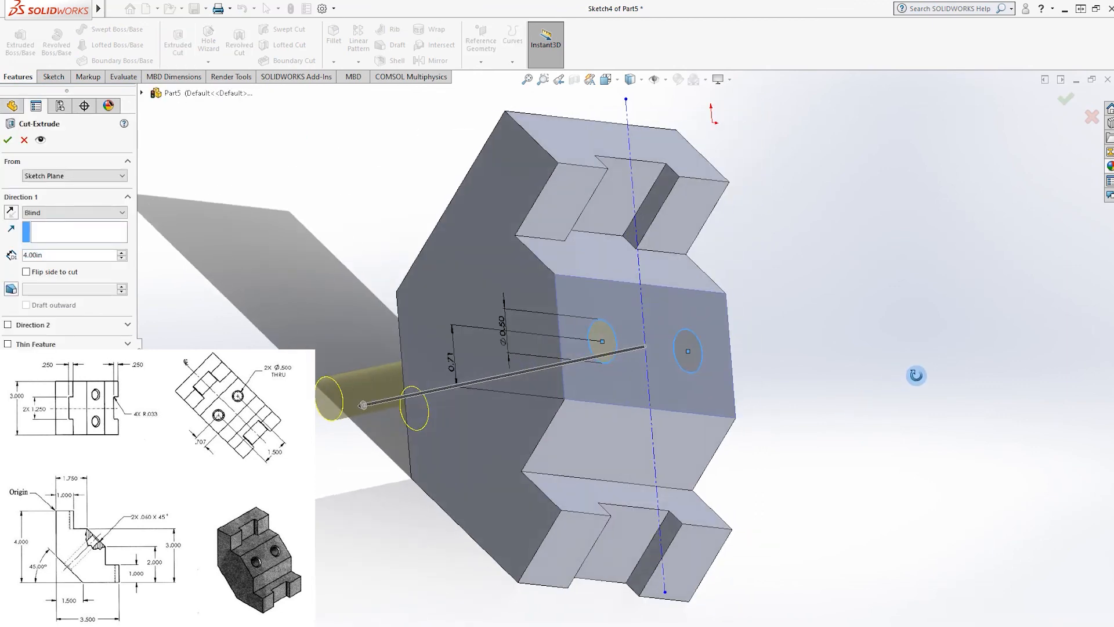
pyautogui.click(47, 211)
pyautogui.click(43, 229)
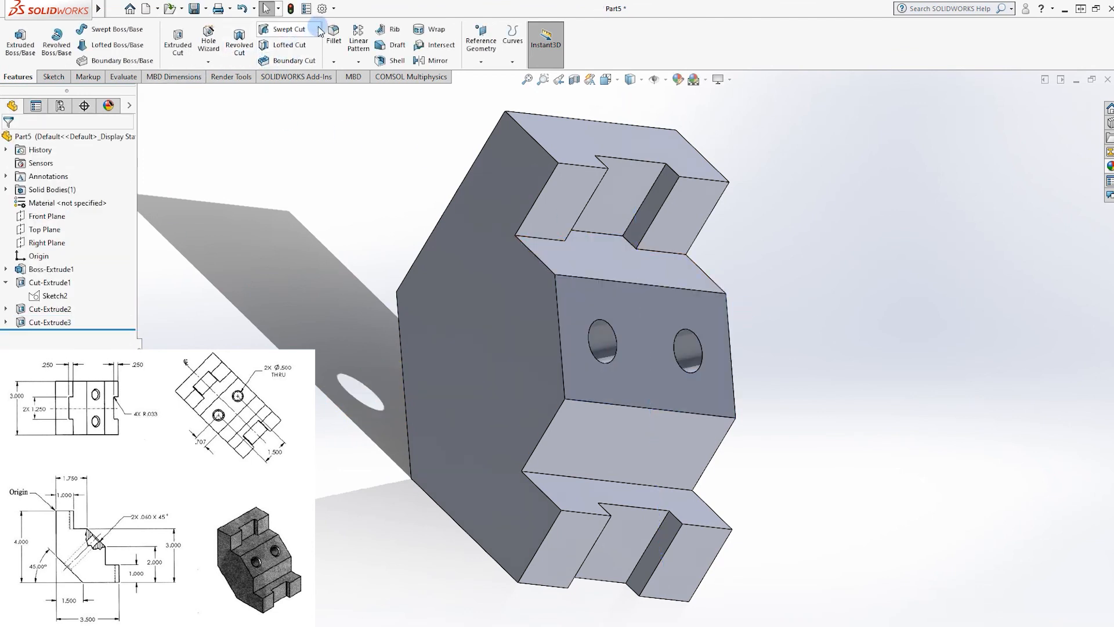
# Fillet the rims of both holes, on the sloped front face and the back face, with a 0.05 in radius
pyautogui.click(334, 34)
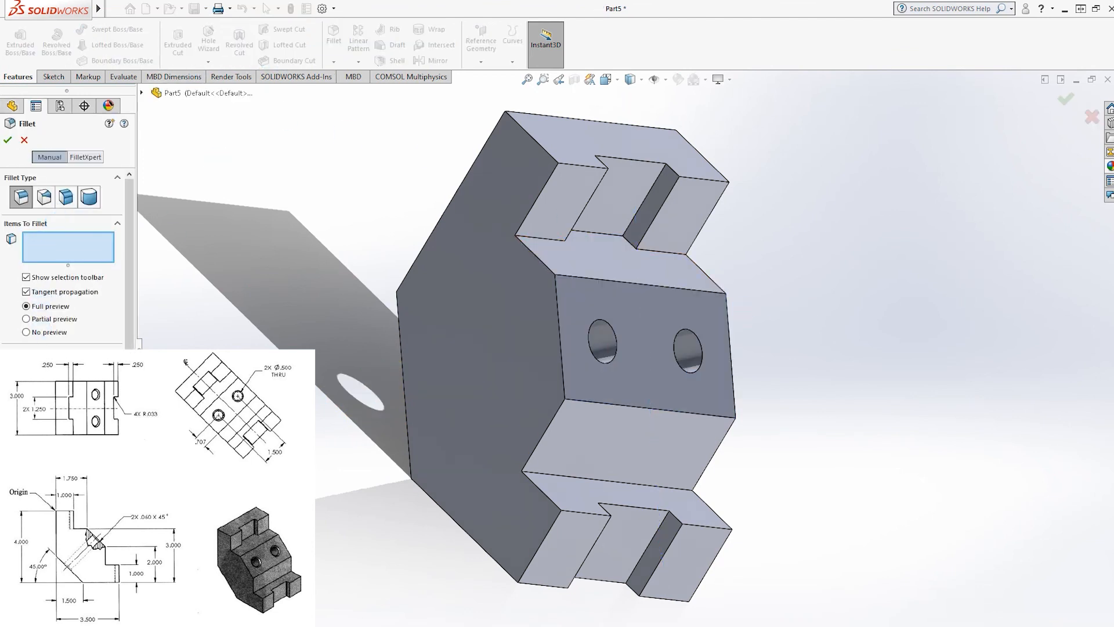
pyautogui.click(616, 354)
pyautogui.click(688, 375)
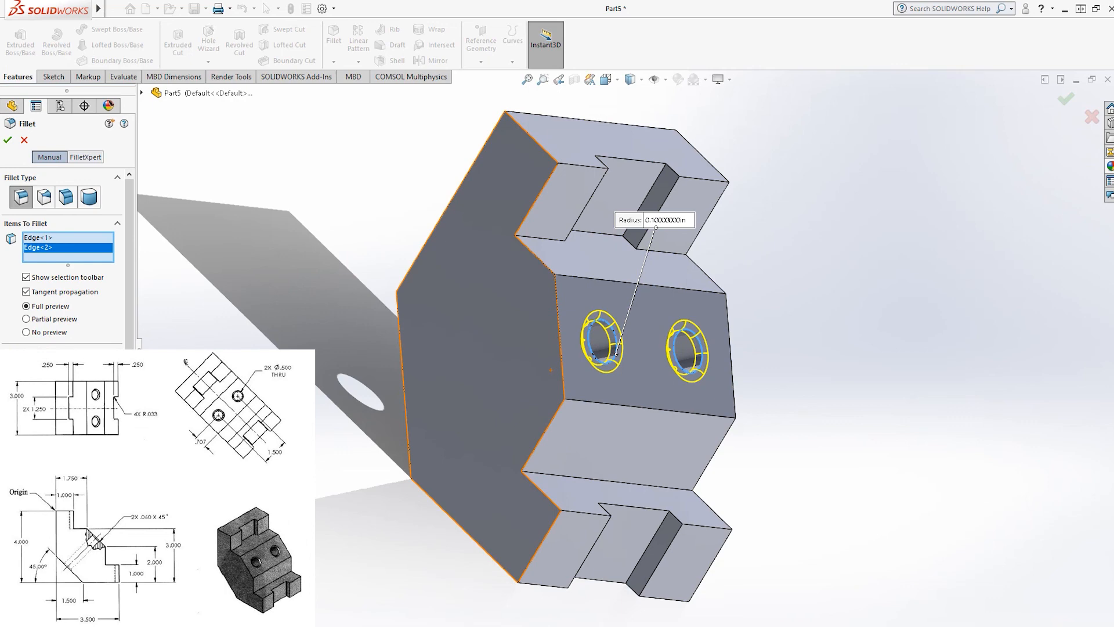
pyautogui.moveTo(490, 390); pyautogui.dragTo(606, 400, button='middle')
pyautogui.click(646, 398)
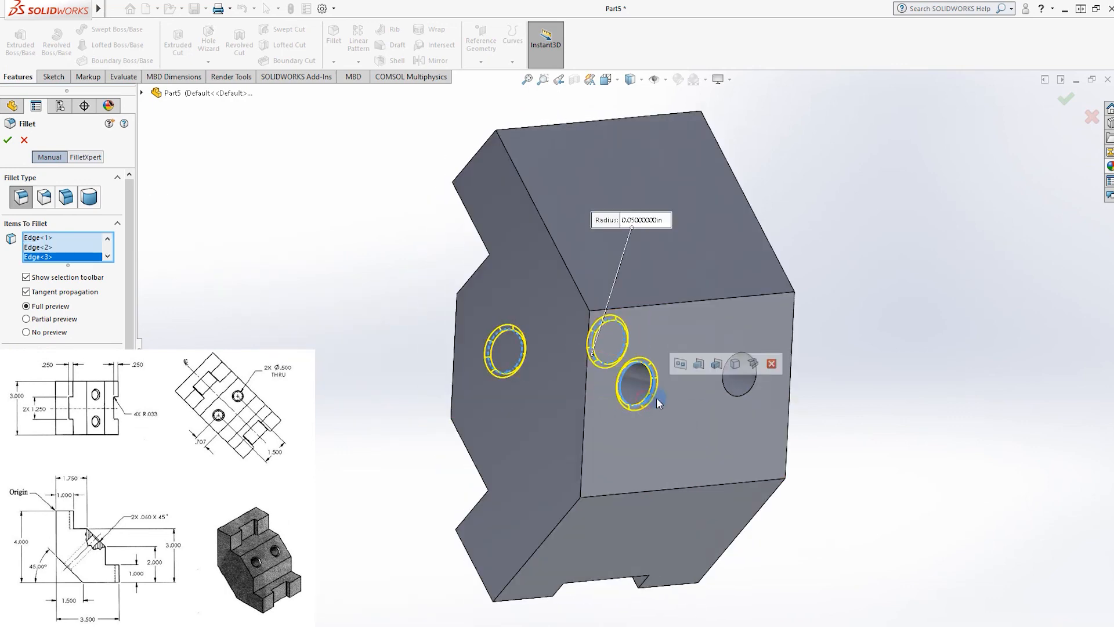
pyautogui.click(746, 392)
pyautogui.moveTo(844, 399); pyautogui.dragTo(464, 378, button='middle')
pyautogui.click(8, 140)
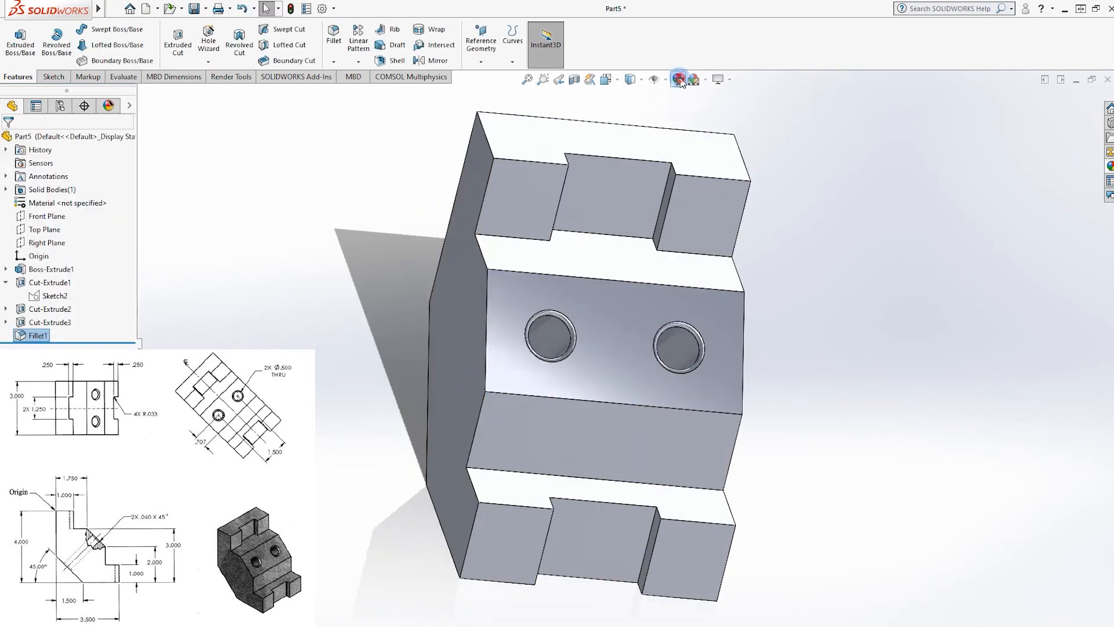
# Apply a green polished steel appearance to the hole fillets and the main extruded body
pyautogui.click(985, 155)
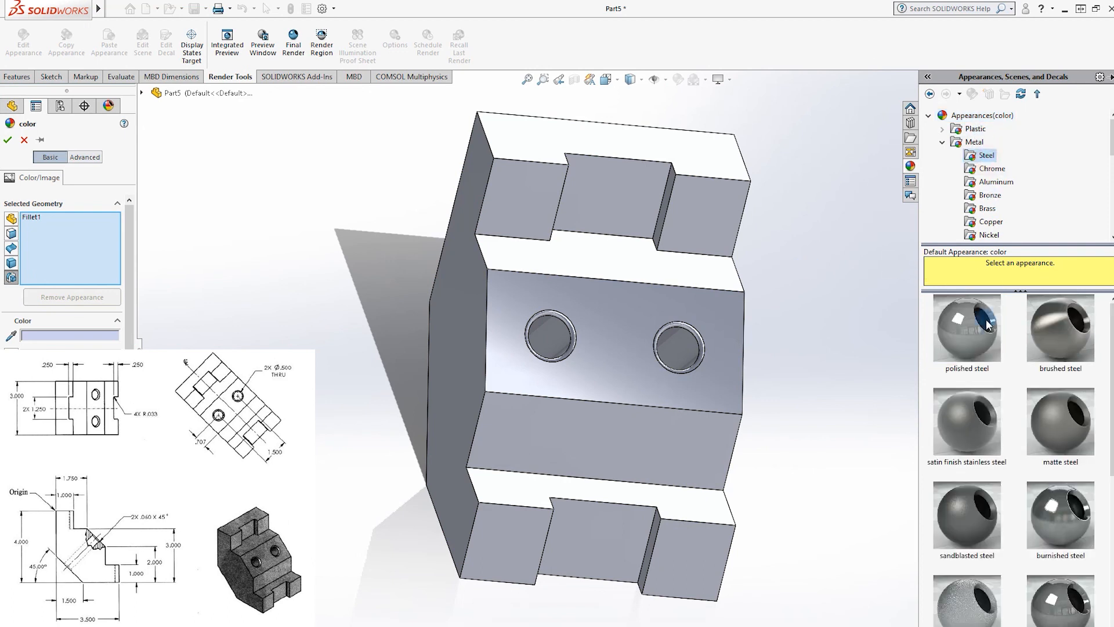
pyautogui.moveTo(894, 336); pyautogui.dragTo(644, 374)
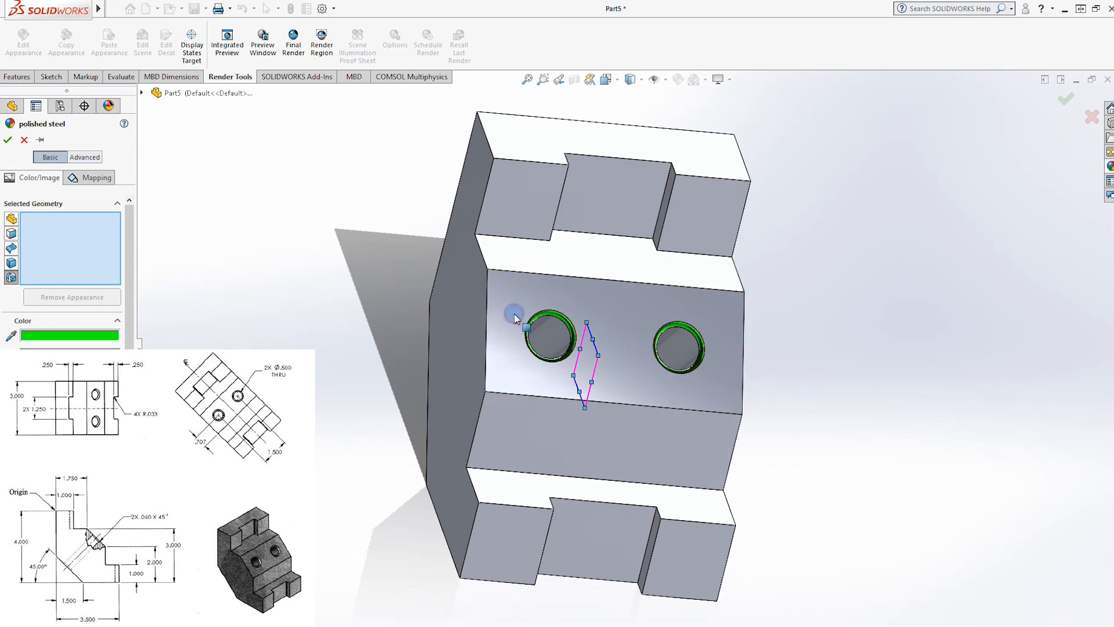
pyautogui.click(498, 307)
pyautogui.click(1065, 96)
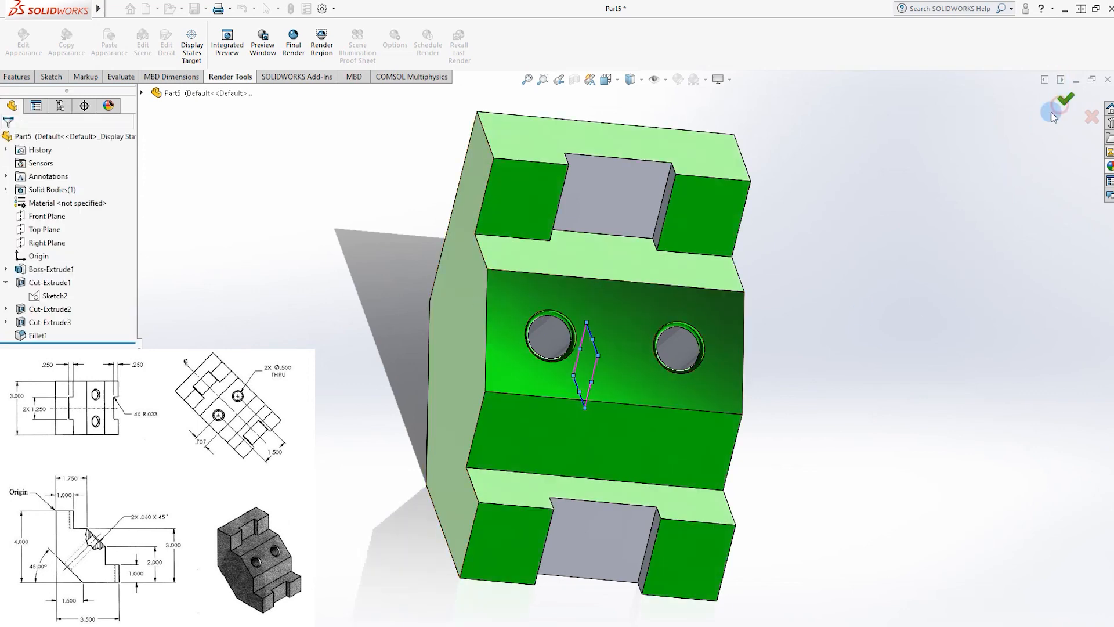
# Apply the polished steel appearance in green to the whole part, so it covers the slots and hole walls
pyautogui.moveTo(822, 288); pyautogui.dragTo(970, 416, button='middle')
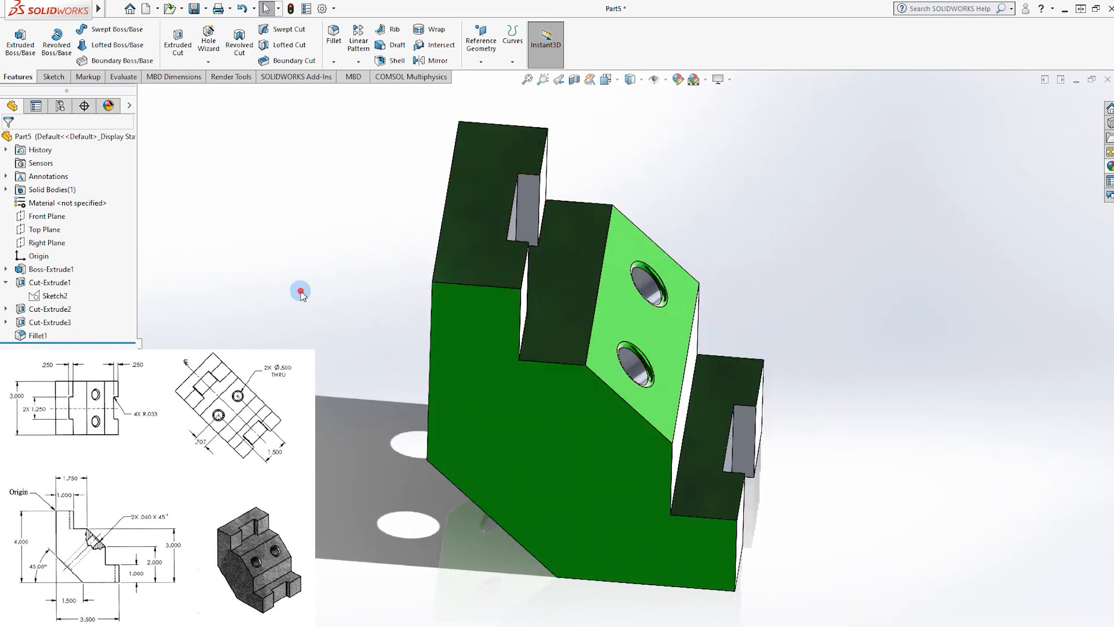
pyautogui.moveTo(372, 282); pyautogui.dragTo(905, 408, button='middle')
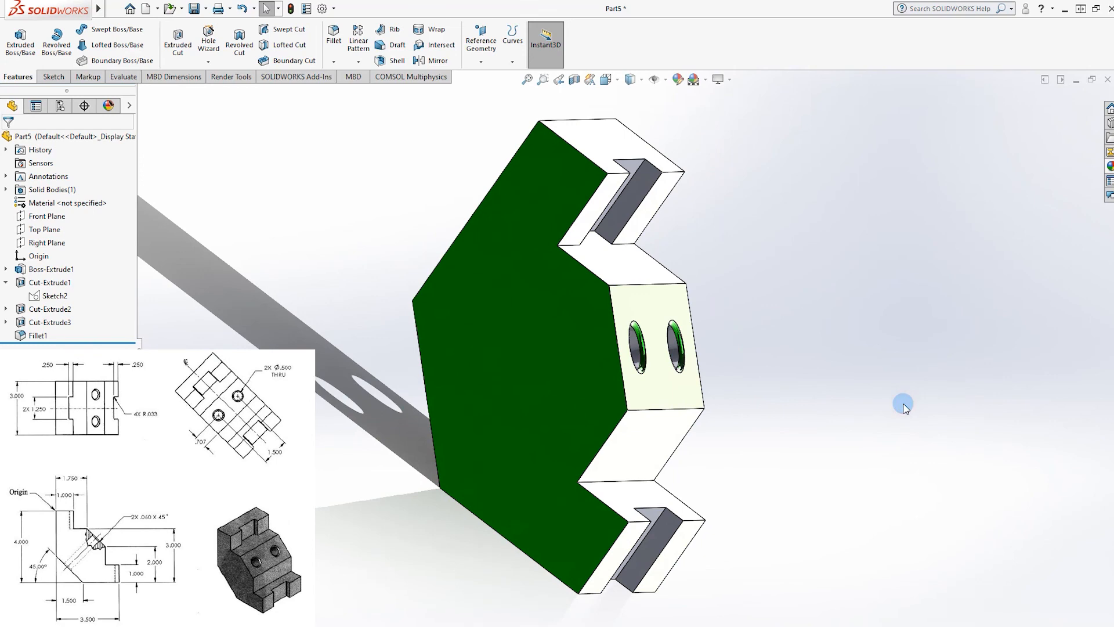
pyautogui.hotkey('ctrl', '7')
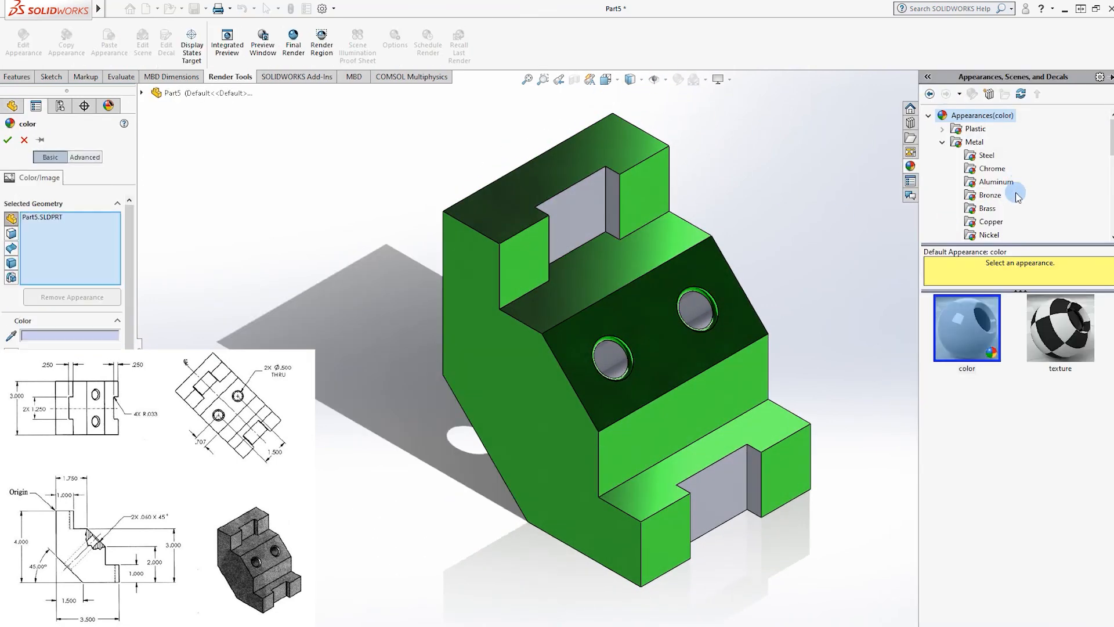
pyautogui.click(985, 155)
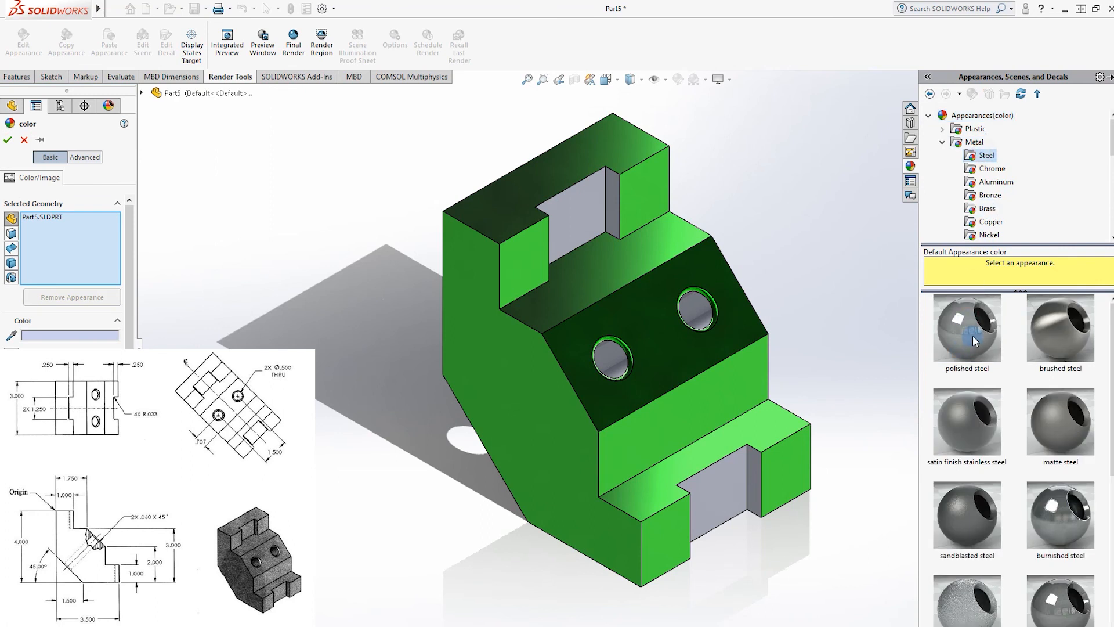
pyautogui.moveTo(974, 340); pyautogui.dragTo(794, 372)
pyautogui.moveTo(558, 215); pyautogui.dragTo(559, 217)
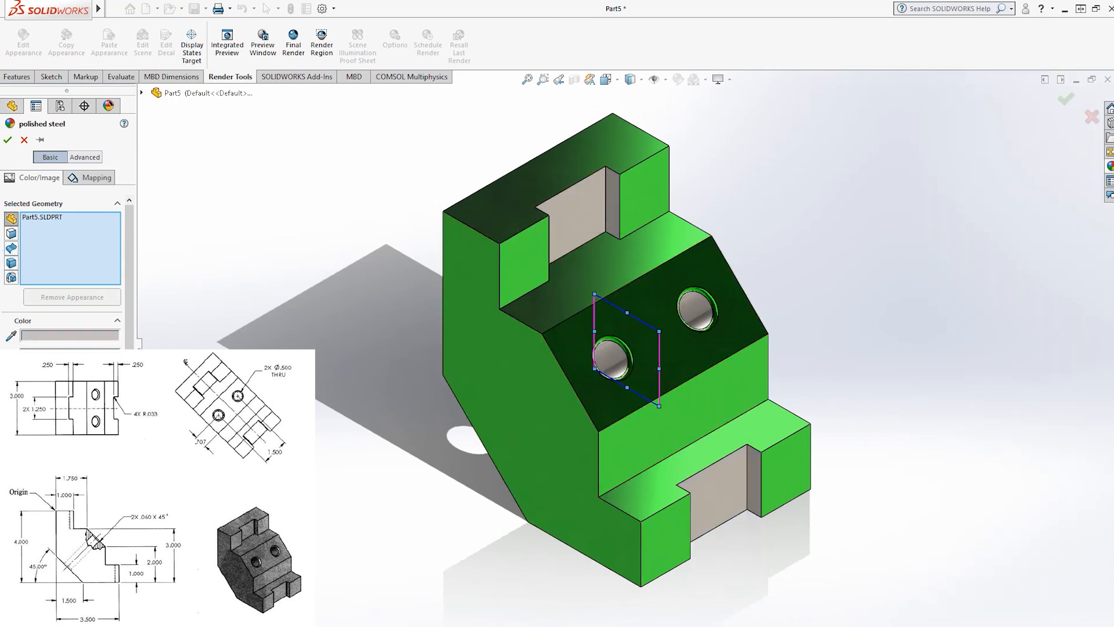
pyautogui.click(458, 333)
pyautogui.click(1058, 108)
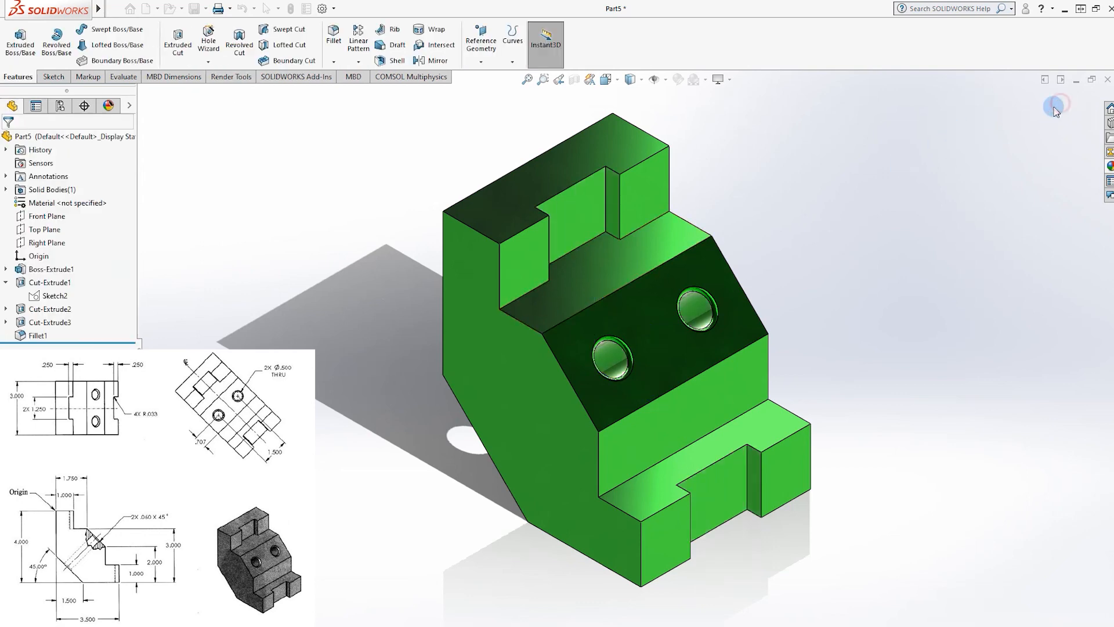
pyautogui.moveTo(990, 172); pyautogui.dragTo(837, 241, button='middle')
pyautogui.hotkey('ctrl', '7')
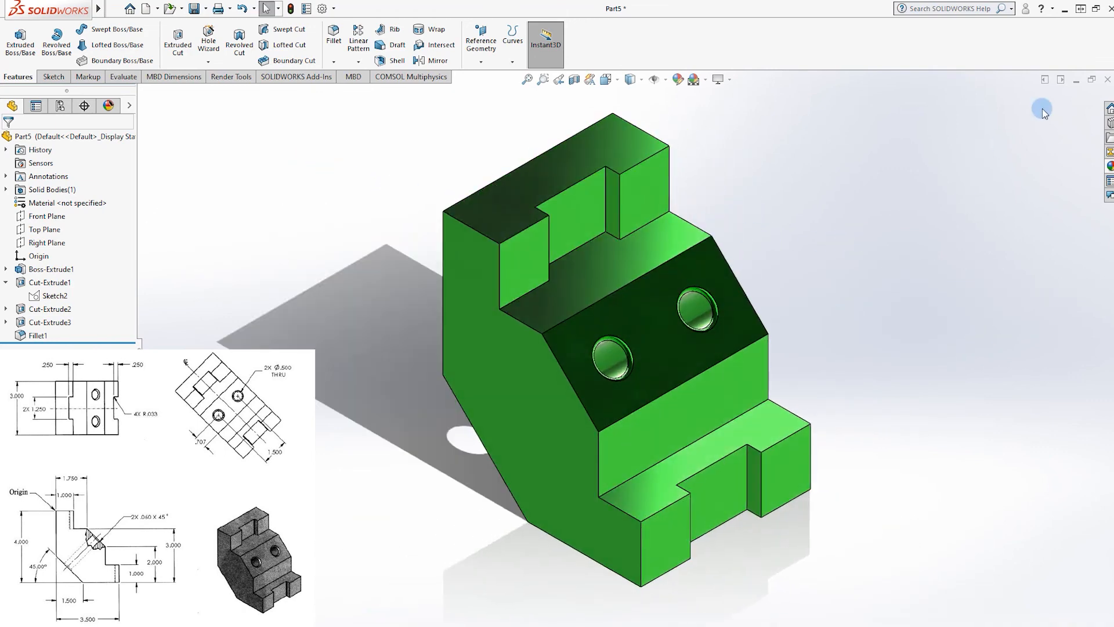